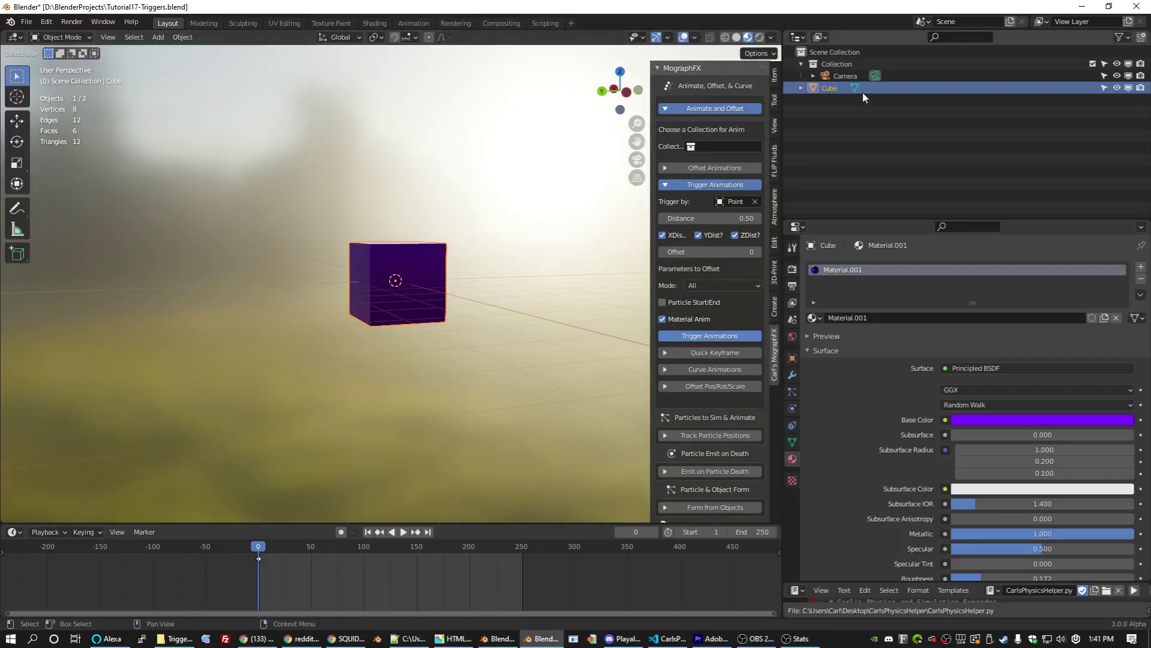
At frame 20, set the cube's scale to 0.2 on all axes and keyframe it
key("space")
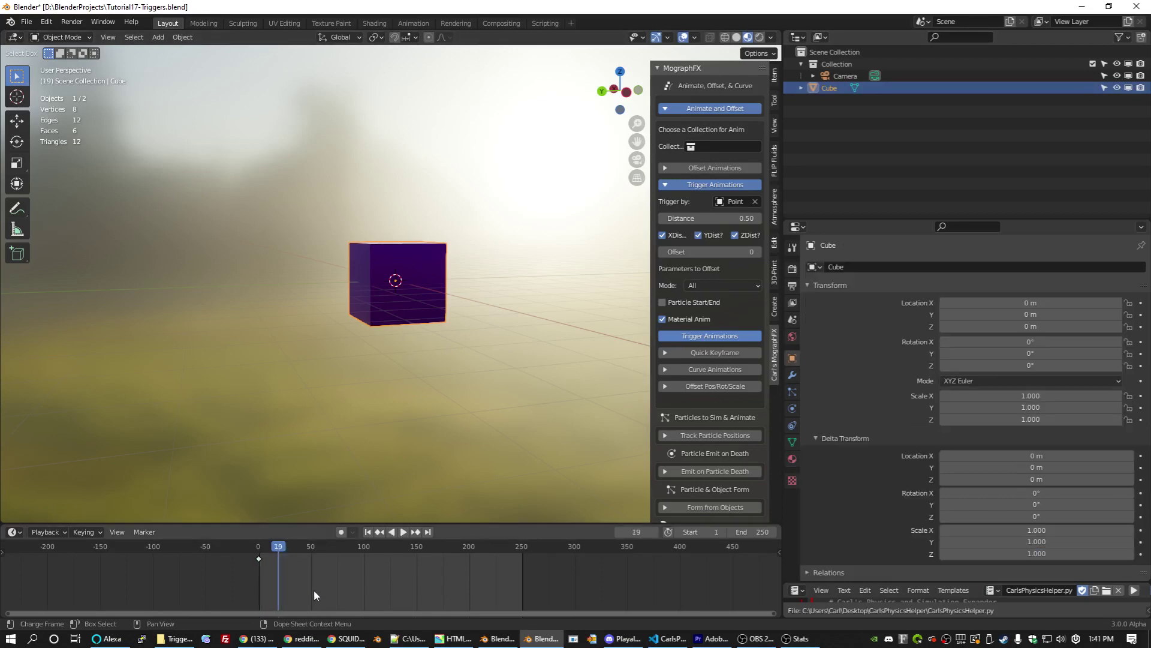
key("Right")
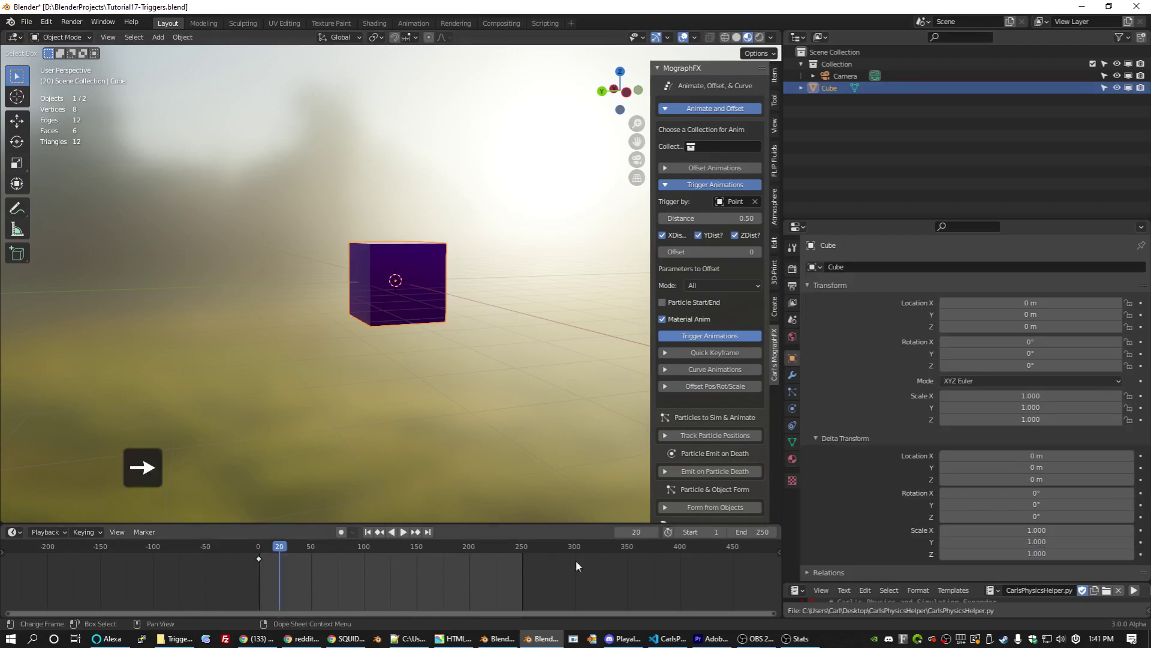
left_click(1049, 395)
type("0.2")
key("Return")
key("i")
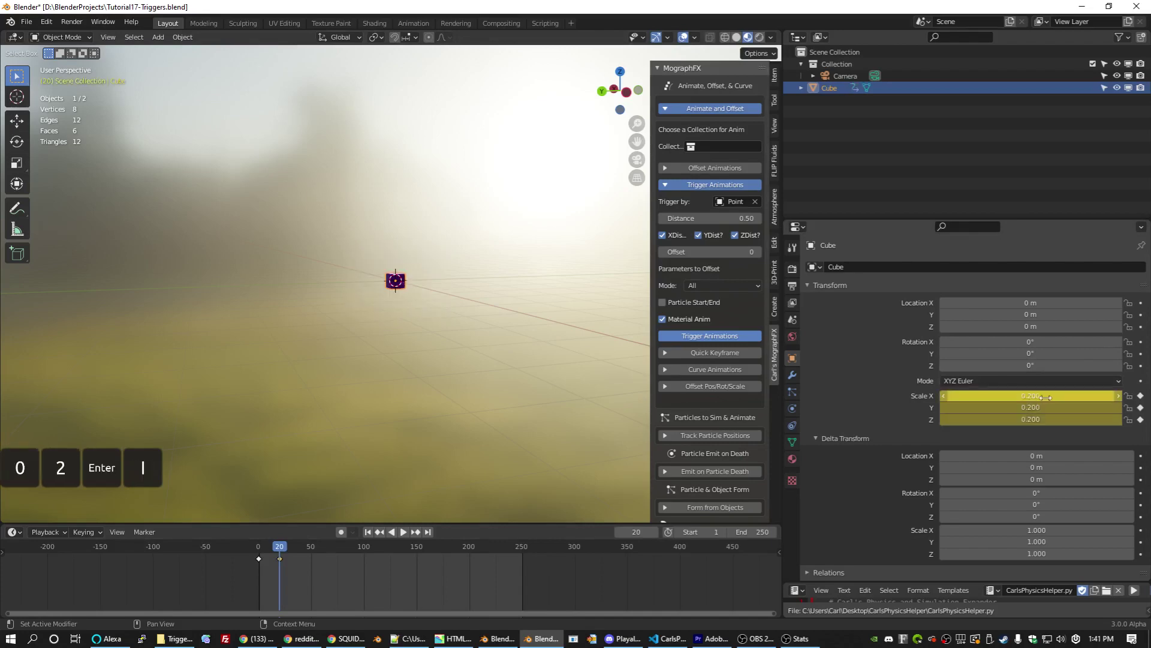
left_click(249, 543)
key("Escape")
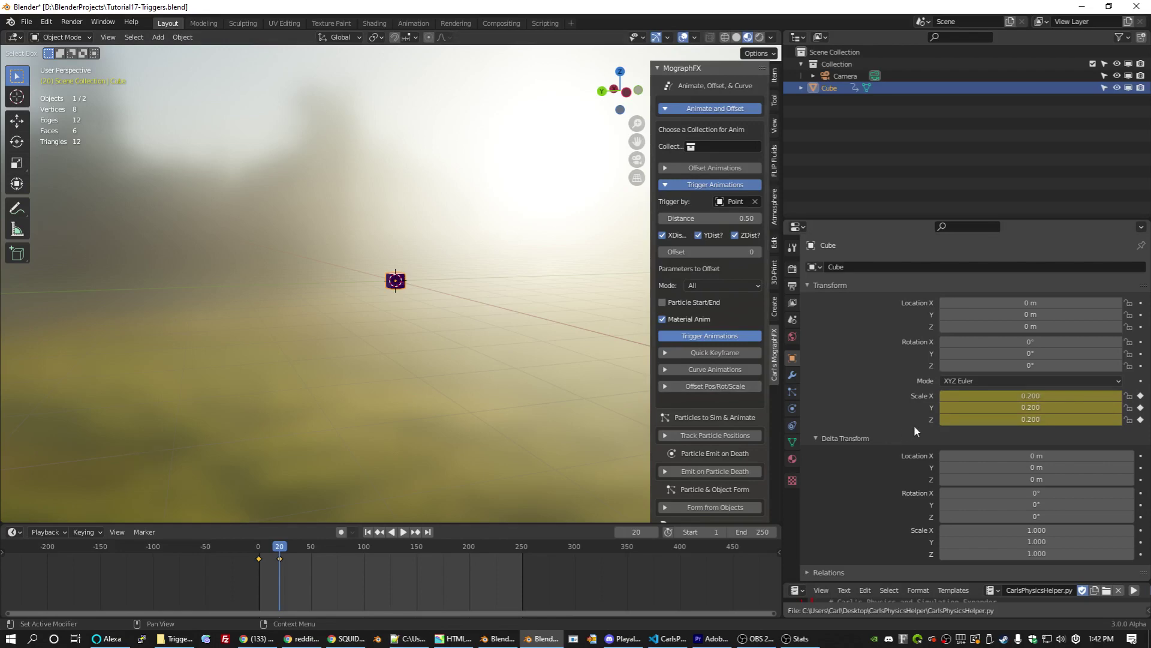
Widen the cube's X scale to 0.3 and keyframe it at frame 20
left_click(1018, 394)
type("0.3")
key("Return")
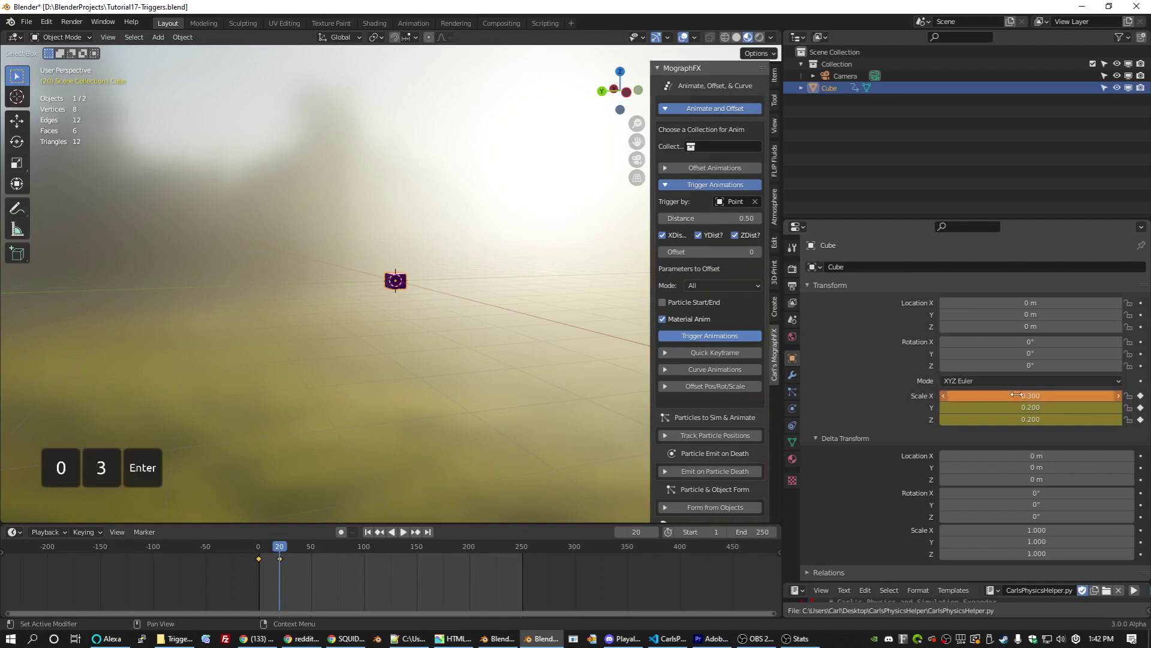
key("i")
scroll(539, 387, "up", 4)
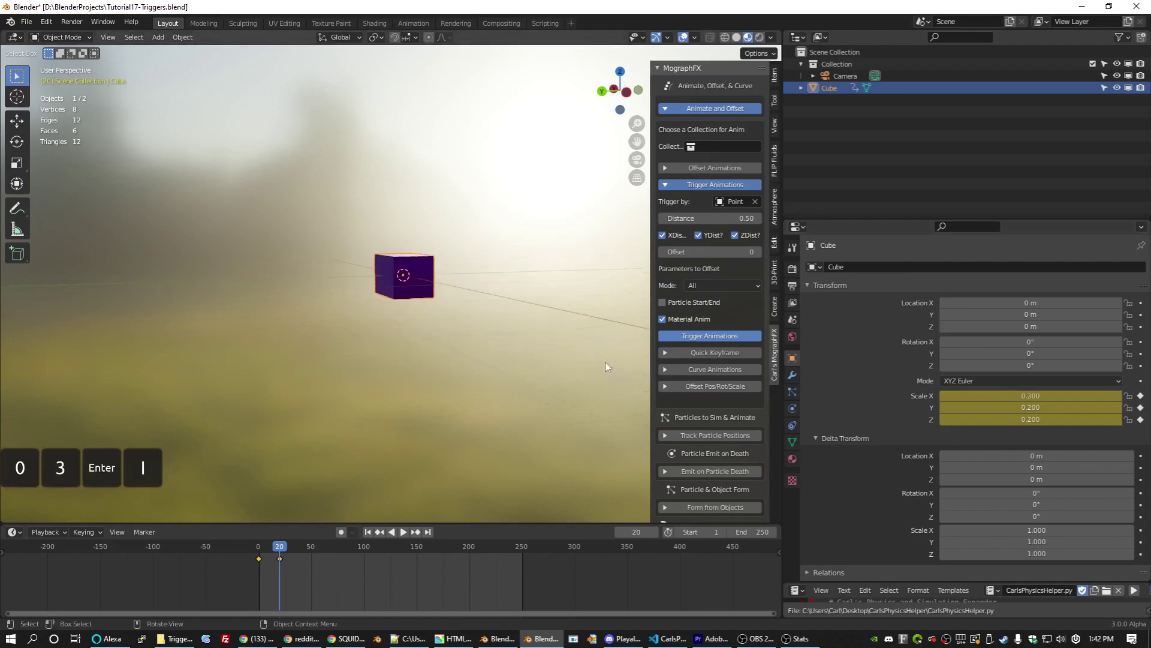
At frame 28, keyframe X scale back at 0.2, then preview the scale animation
key("Right")
key("Right")
key("Right")
key("Right")
key("Right")
key("Right")
key("Right")
key("Right")
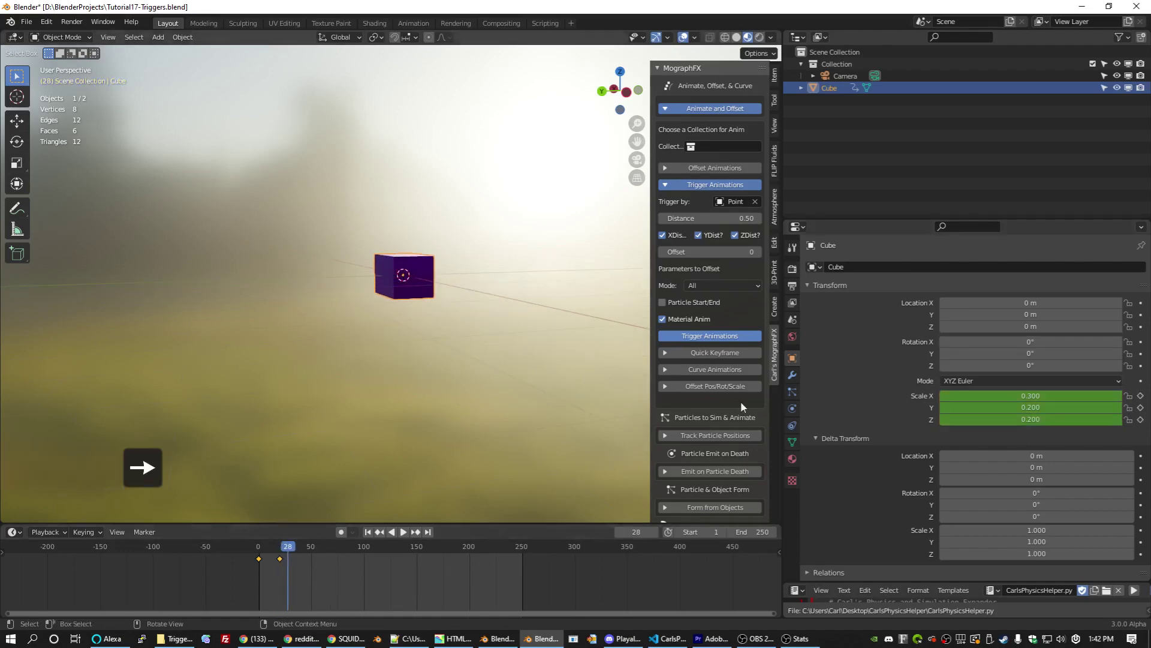
left_click(1048, 400)
type("0.2")
key("Return")
key("i")
key("space")
left_click_drag(287, 548, 241, 545)
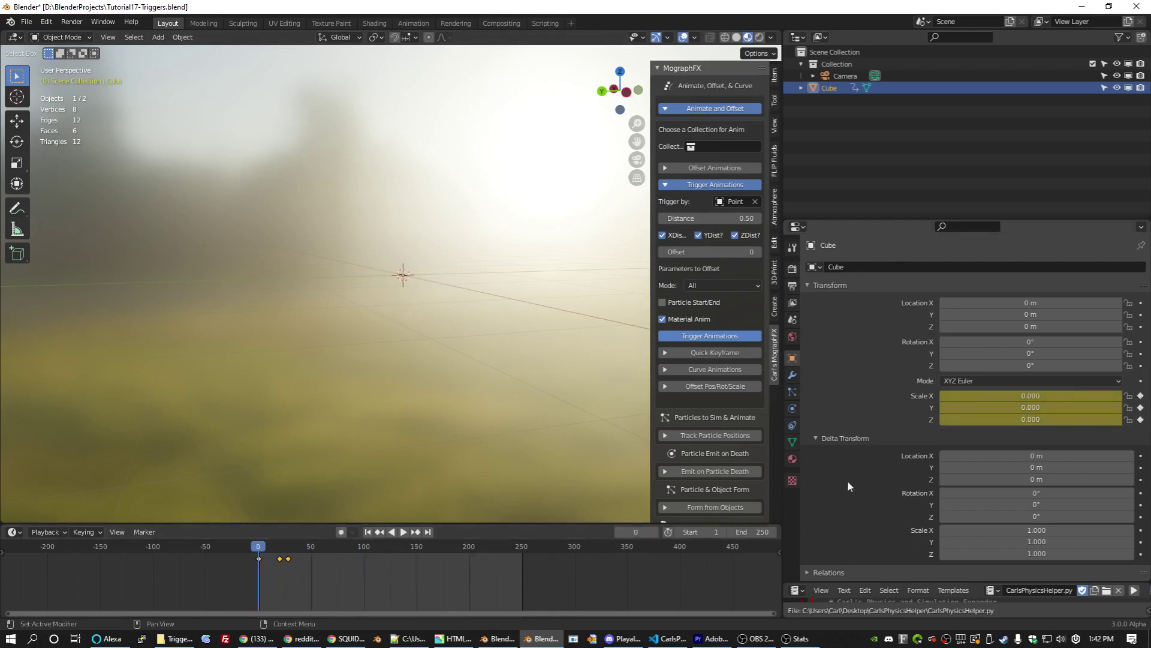
Give the cube's material a blue emission of strength 5 and keyframe it at frame 0
left_click(793, 458)
scroll(860, 407, "down", 5)
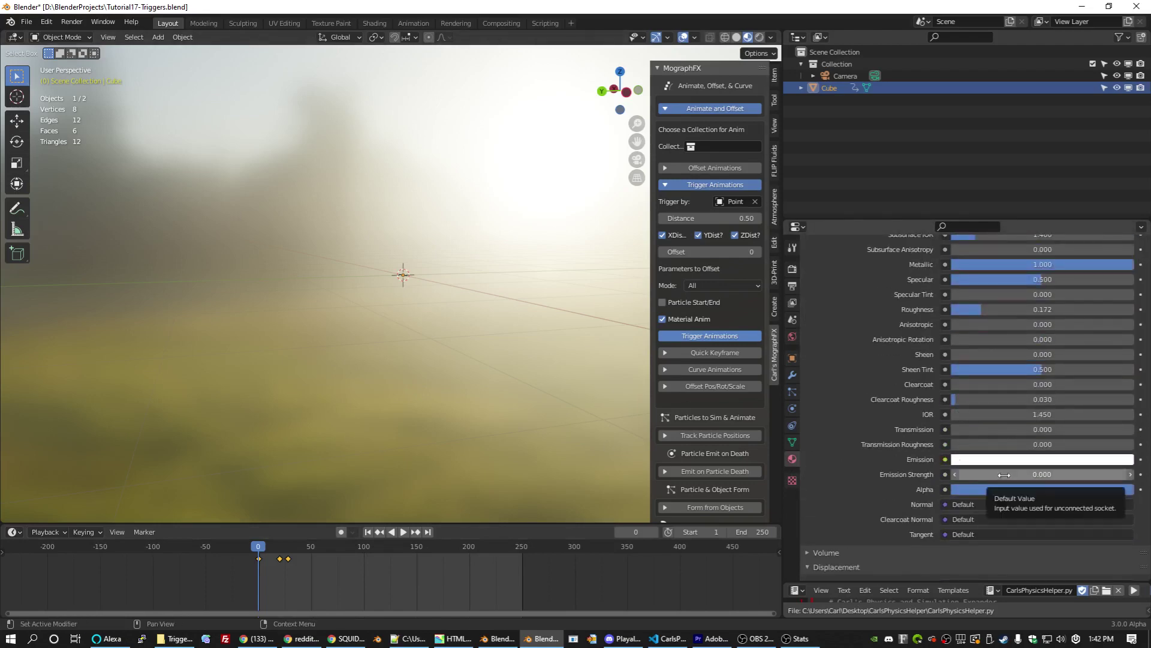
left_click(1004, 475)
type("5")
key("Return")
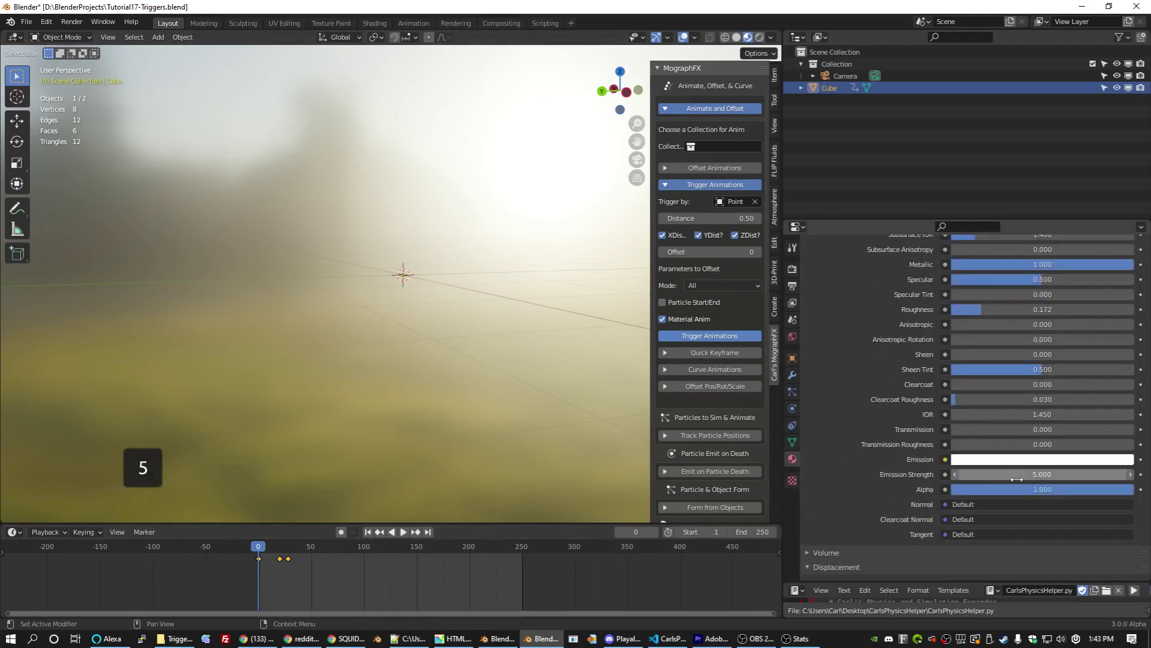
left_click(1058, 460)
left_click(1061, 463)
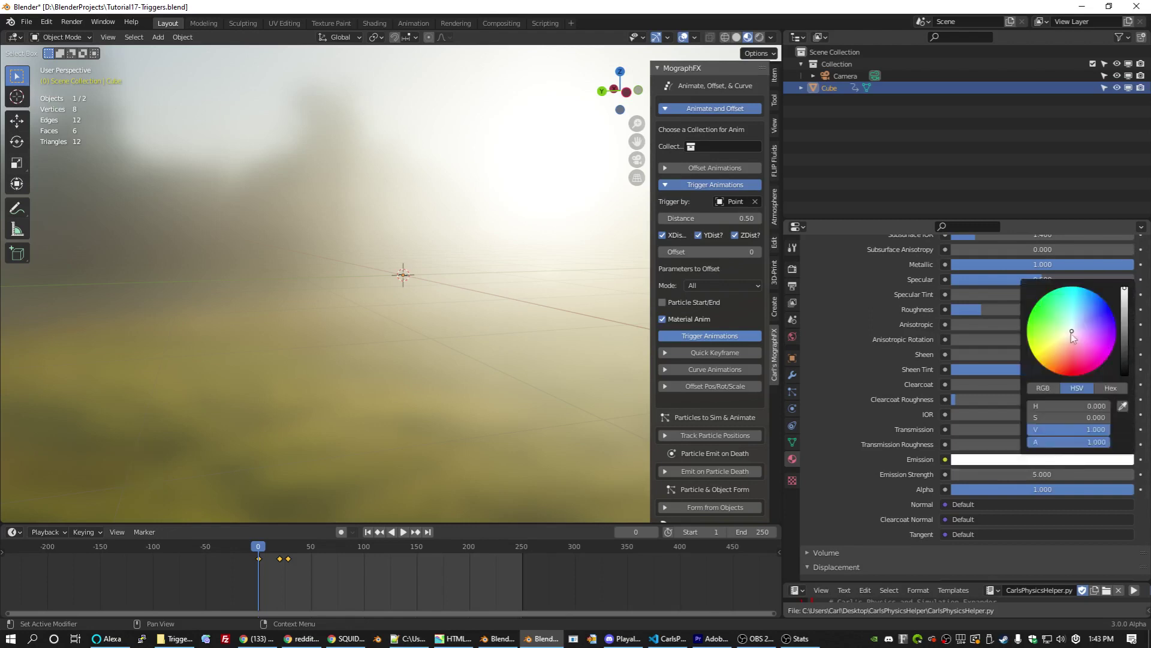
left_click_drag(1083, 304, 1103, 299)
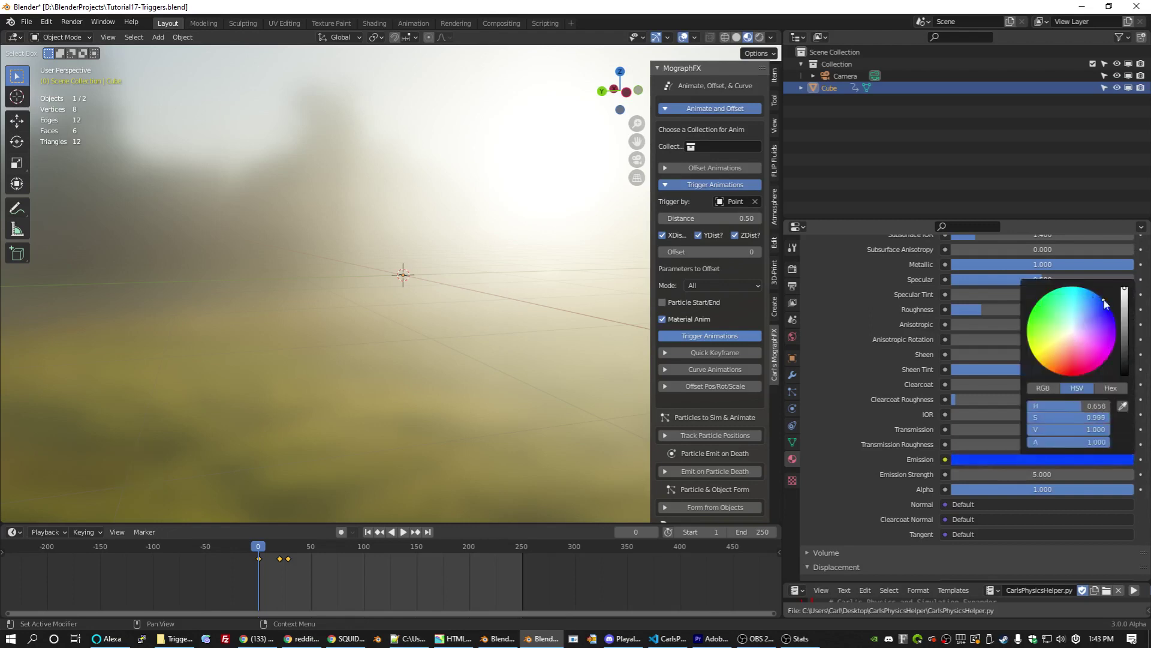
key("i")
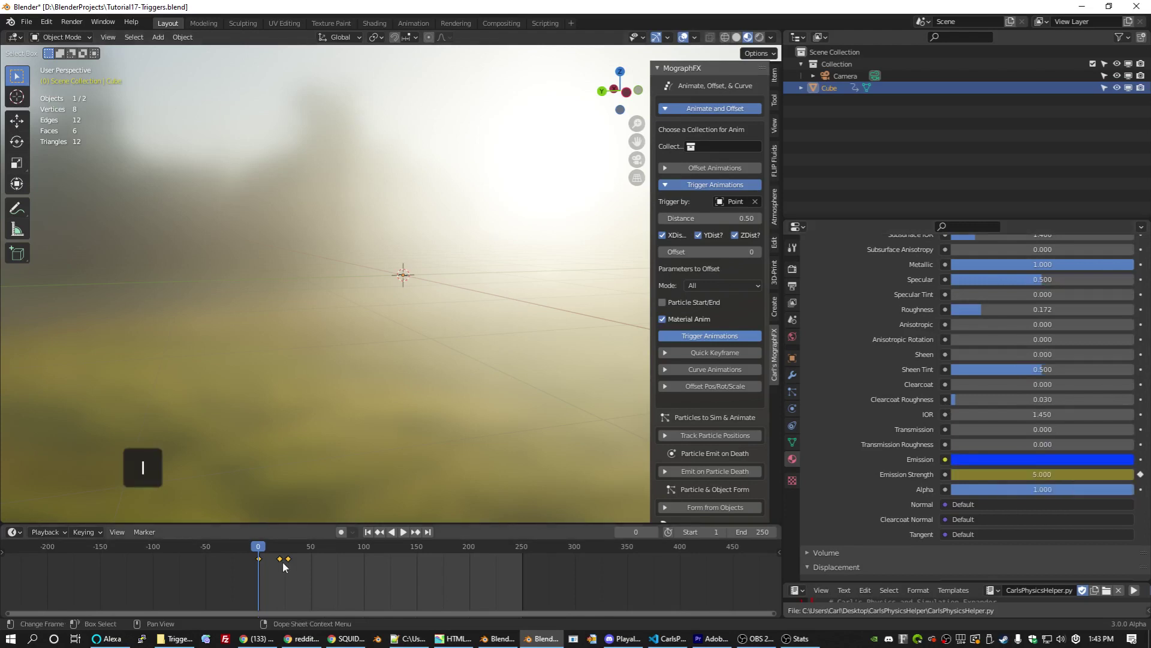
At frame 28, keyframe emission strength 0 and preview the fade
left_click_drag(267, 554, 288, 551)
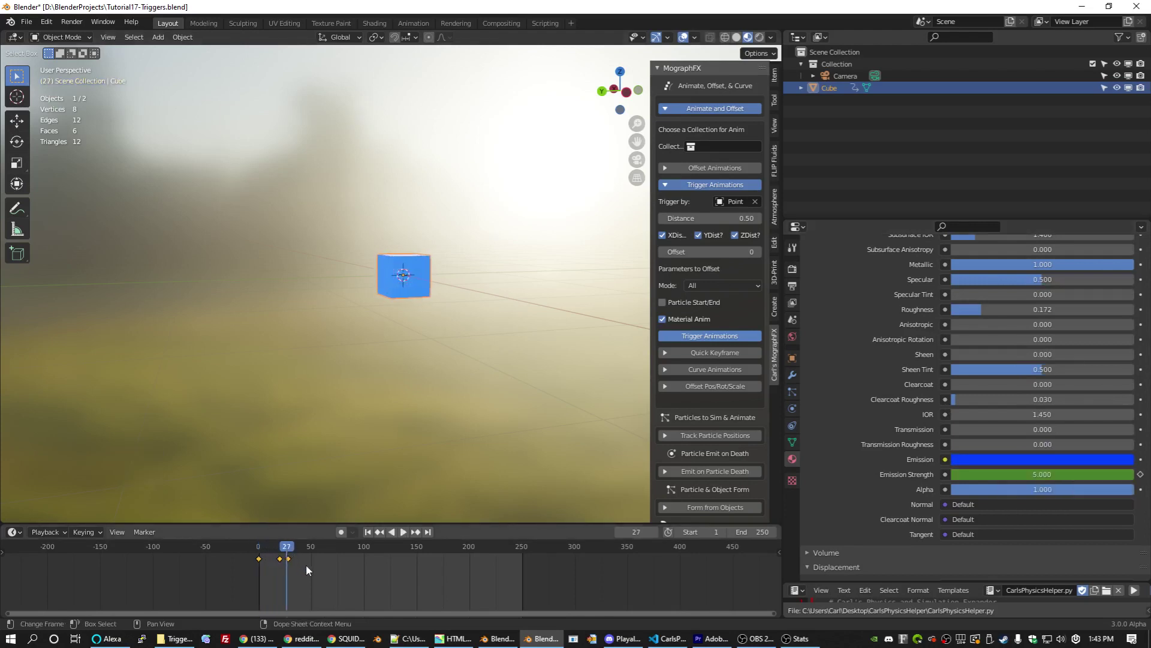
key("Right")
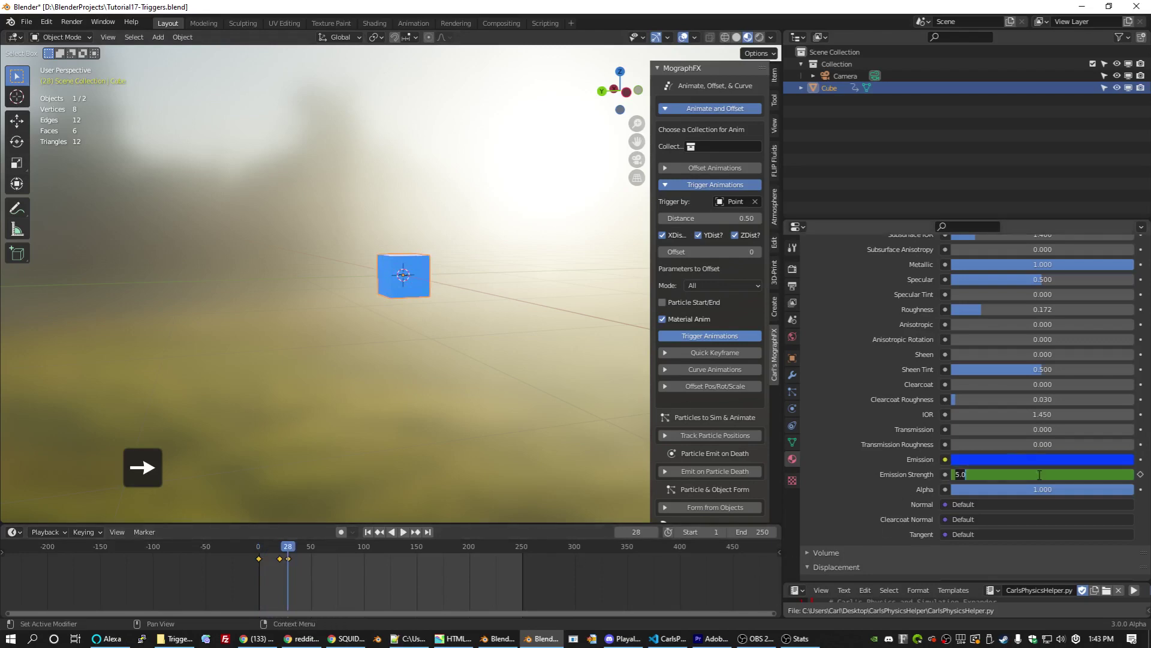
type("0")
key("Return")
key("i")
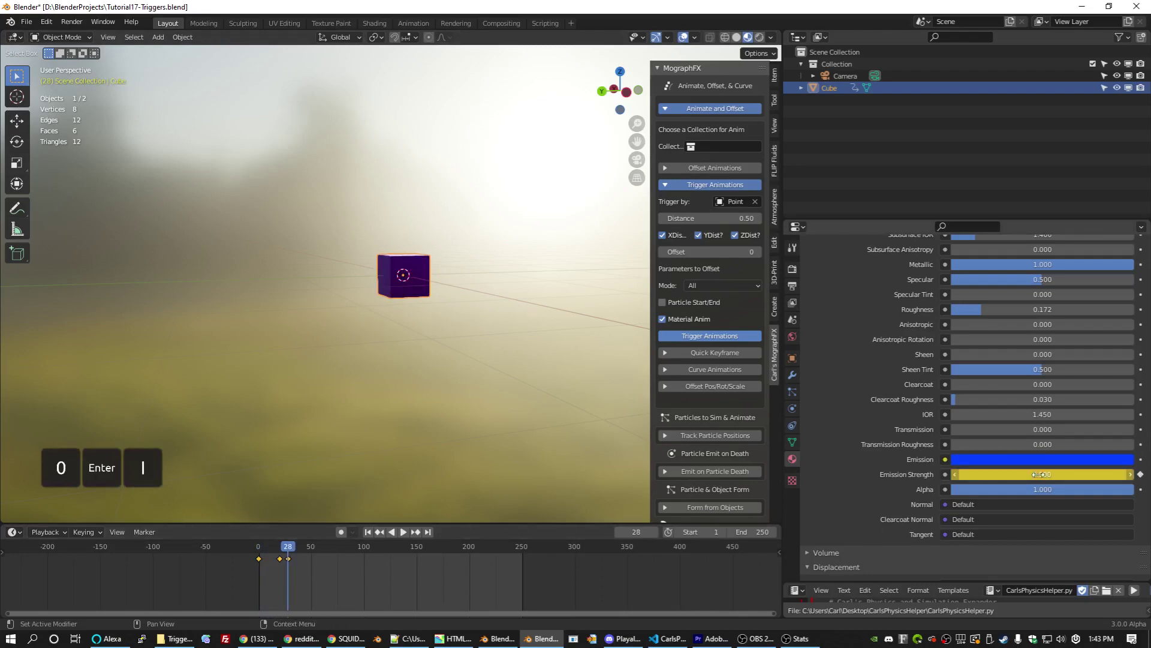
left_click_drag(267, 552, 257, 550)
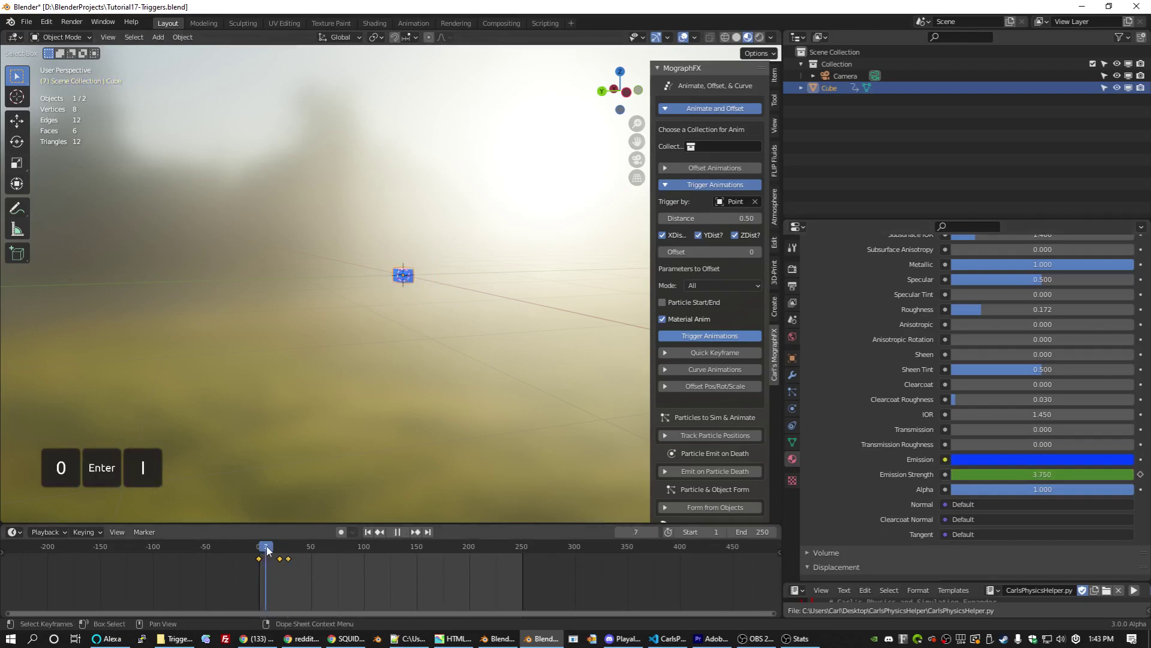
left_click(260, 552)
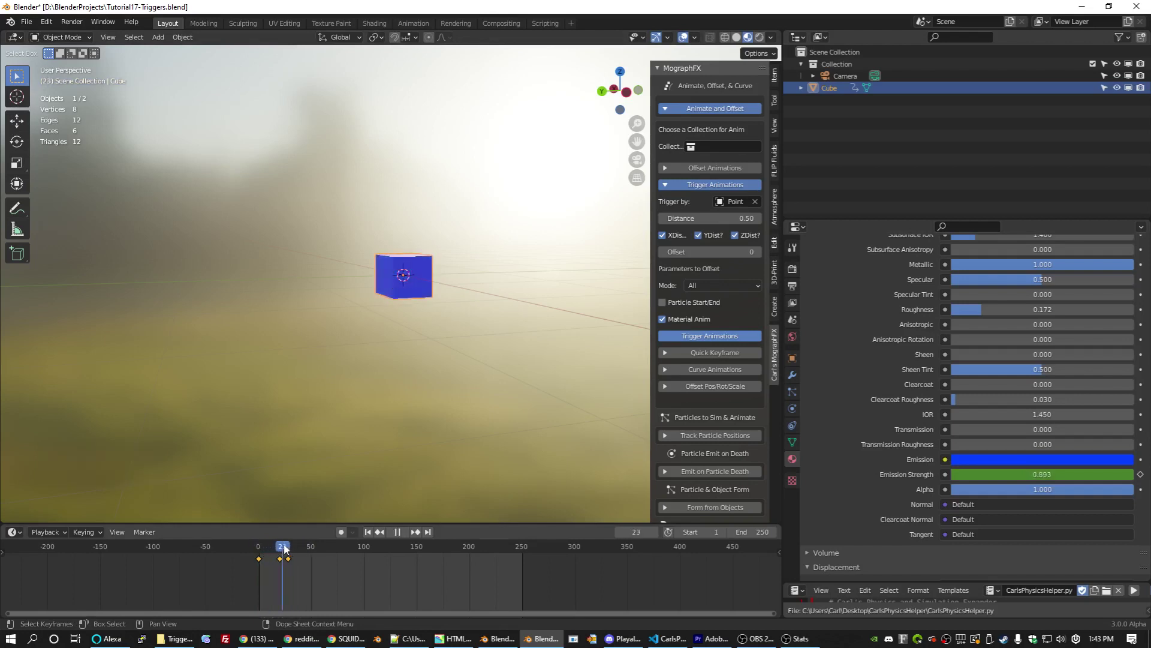
Duplicate the cube -0.4 m along Y and repeat it into a row of eleven cubes
key("space")
middle_click_drag(489, 223, 478, 244)
key("ctrl+s")
key("shift+d")
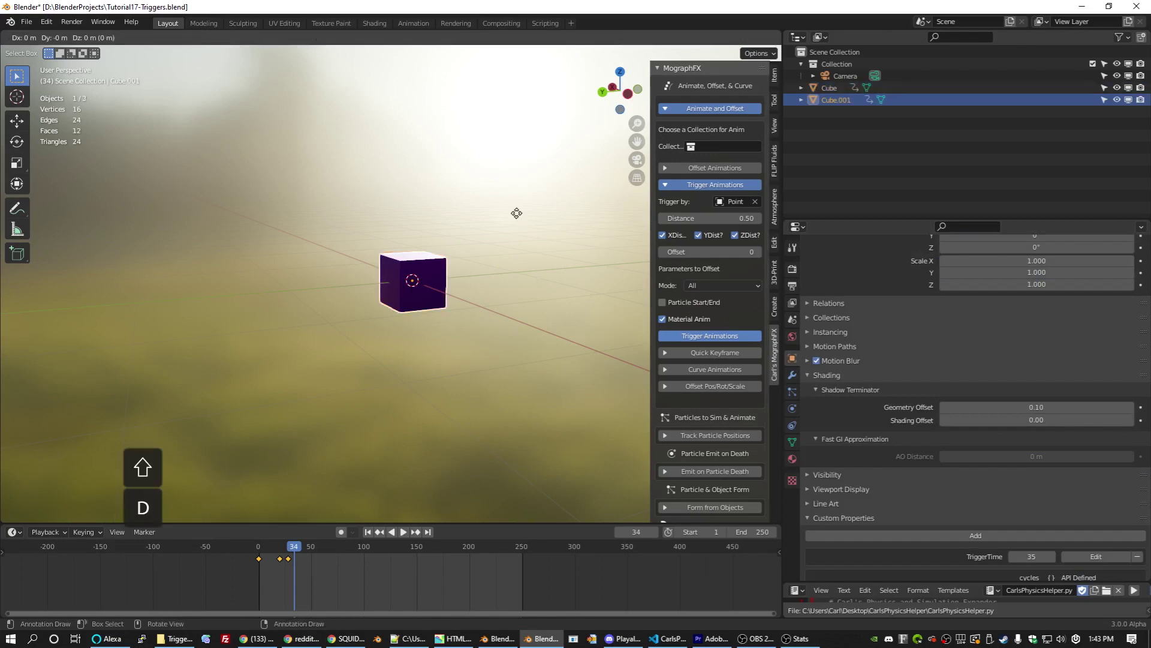
type("y-0.4")
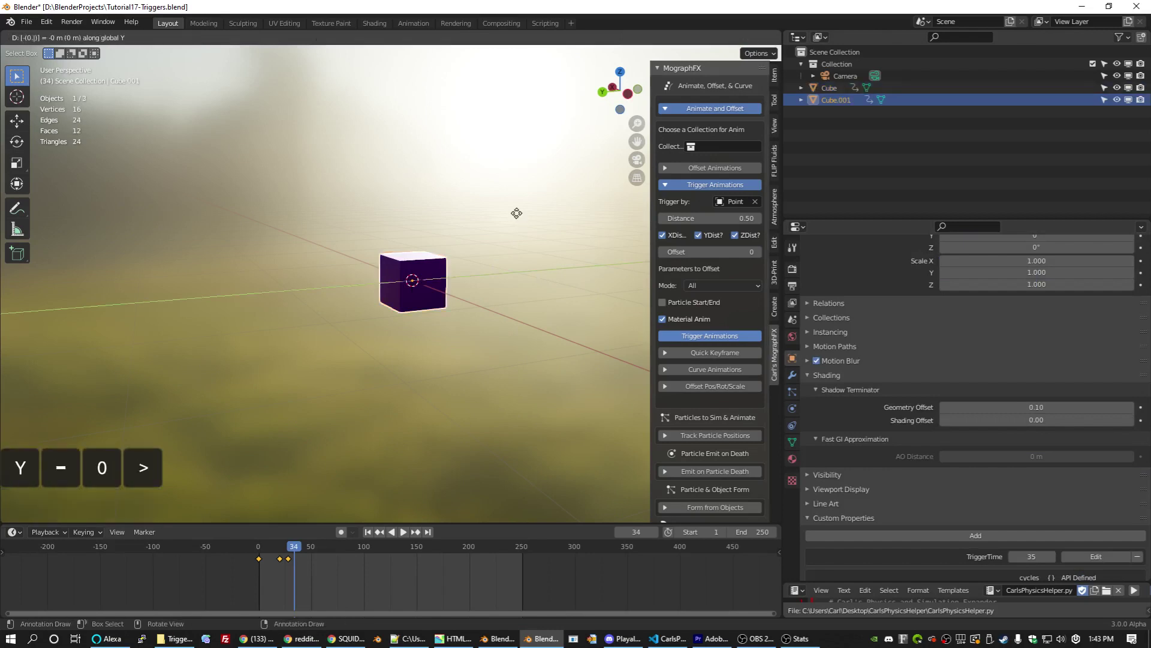
key("Return")
mouse_move(514, 218)
middle_mouse_down()
mouse_move(470, 217)
mouse_move(496, 215)
middle_mouse_up()
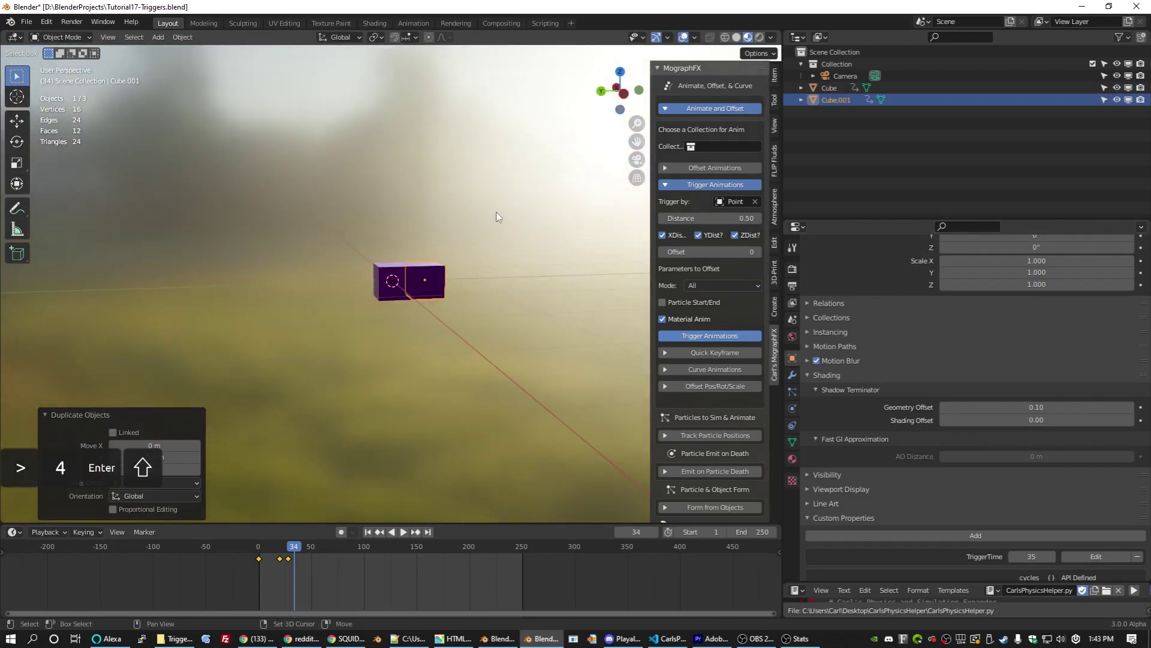
key("shift+r")
key("shift+r")
key("shift+r")
key("shift+r")
key("shift+r")
key("shift+r")
key("shift+r")
key("shift+r")
key("shift+r")
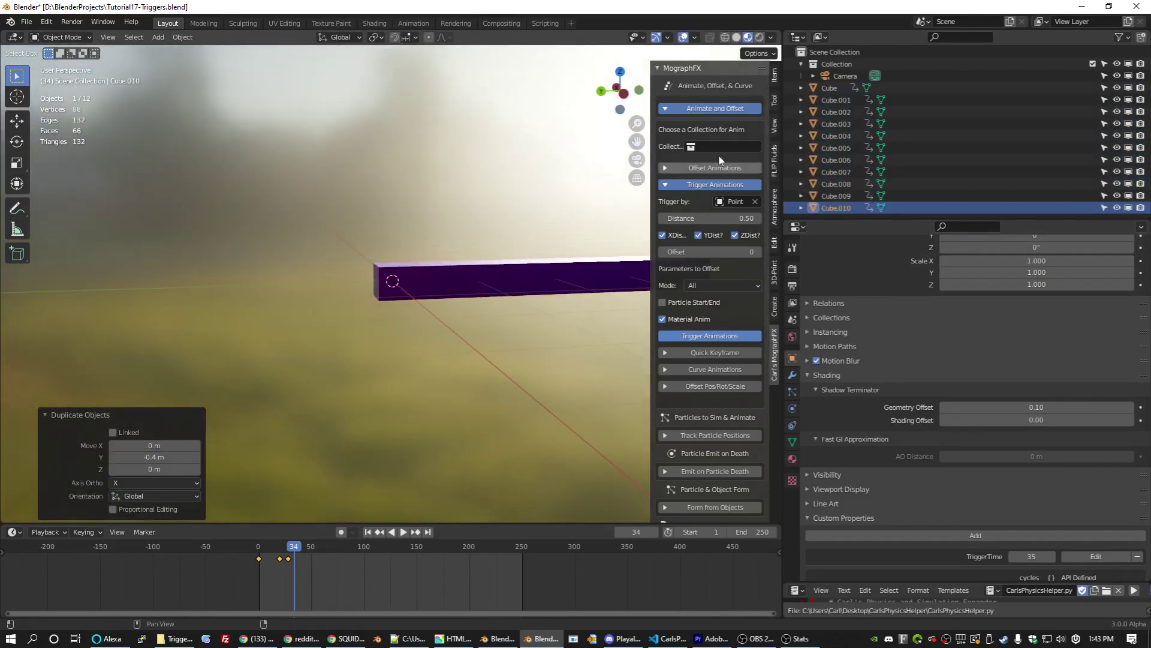
Duplicate the row upward repeatedly into an 11×11 wall and save Tutorial17-Triggers.blend
left_click(839, 92, "shift")
key("shift+d")
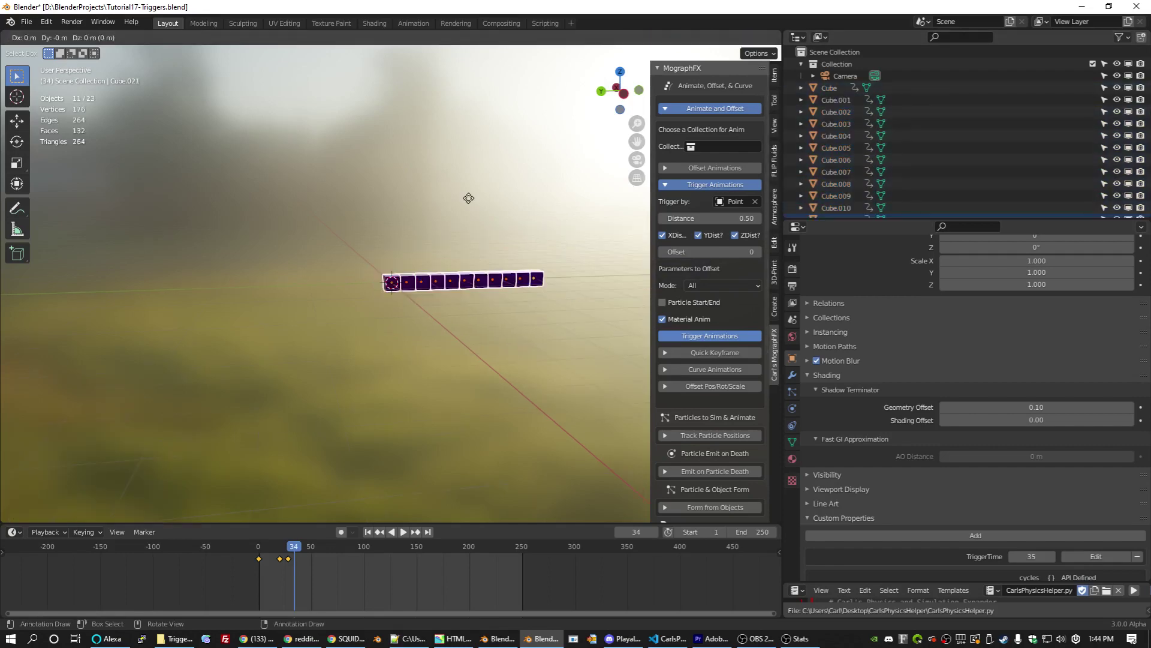
key("z")
key("4")
key("Return")
key("shift+r")
key("shift+r")
key("shift+r")
key("shift+r")
key("shift+r")
key("shift+r")
key("shift+r")
key("shift+r")
key("shift+r")
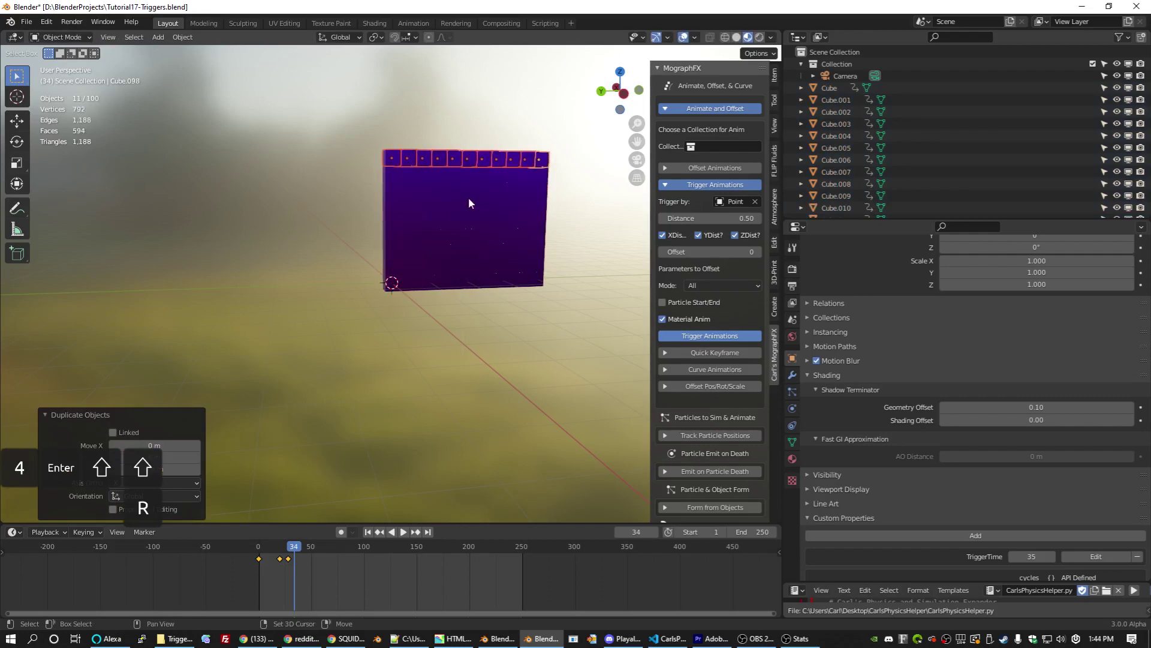
left_click(338, 220)
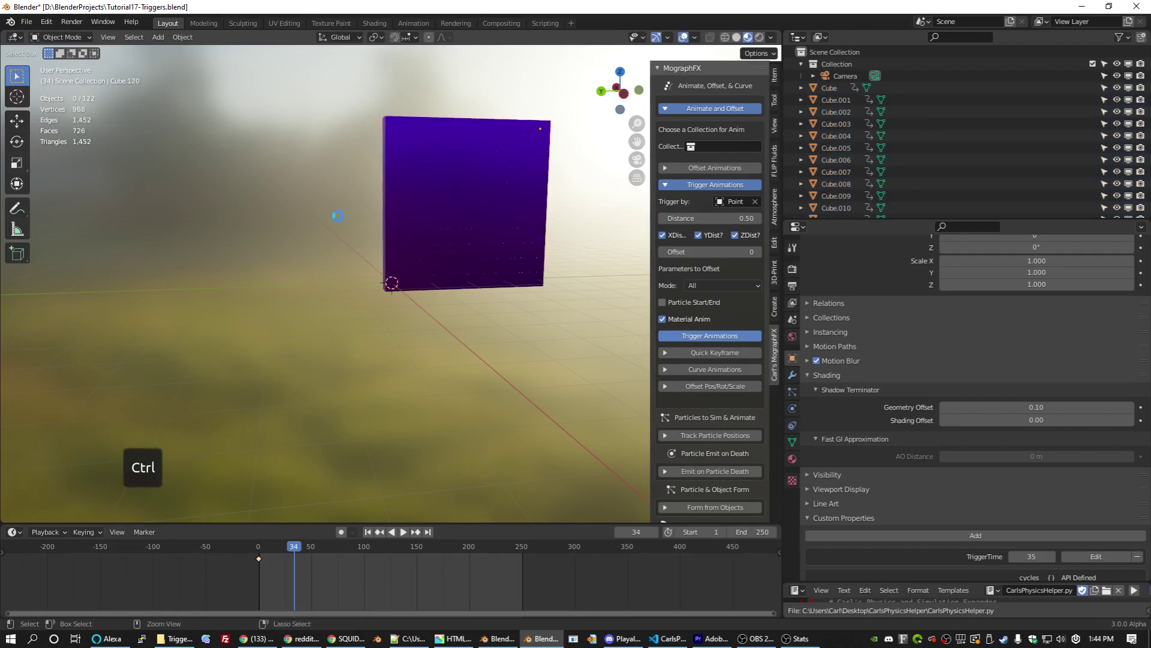
key("ctrl+s")
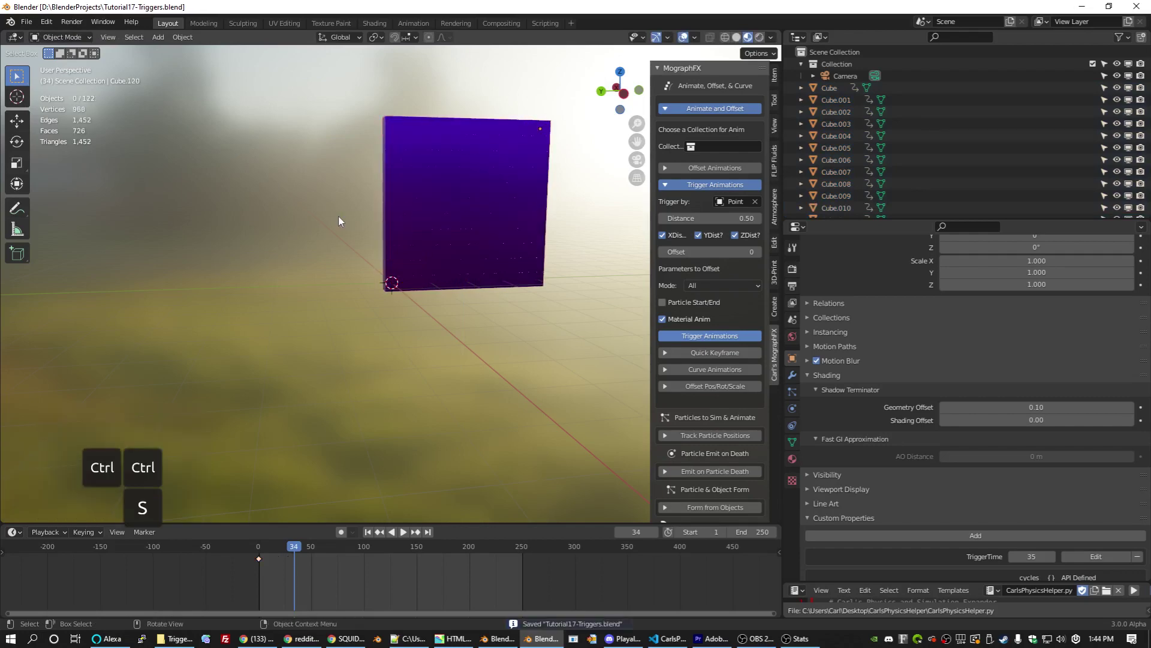
Select Cube through Cube.120 and move them into a new collection, Collection 2
left_click(918, 88)
scroll(851, 180, "down", 20)
left_click(849, 206, "shift")
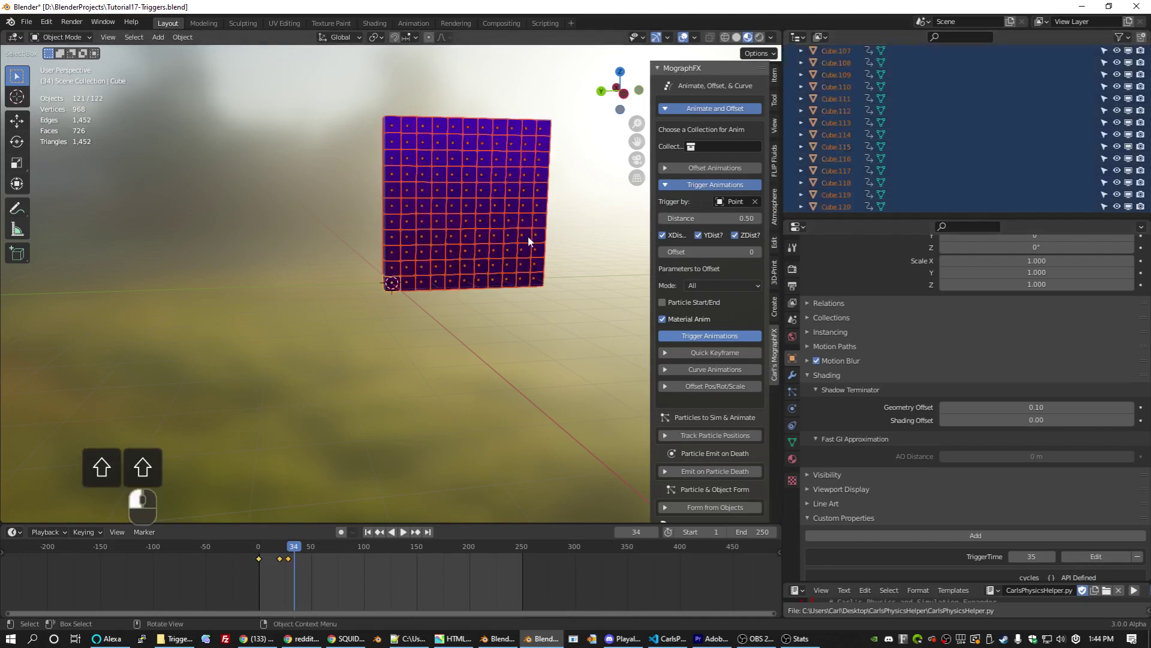
key("m")
left_click(527, 236)
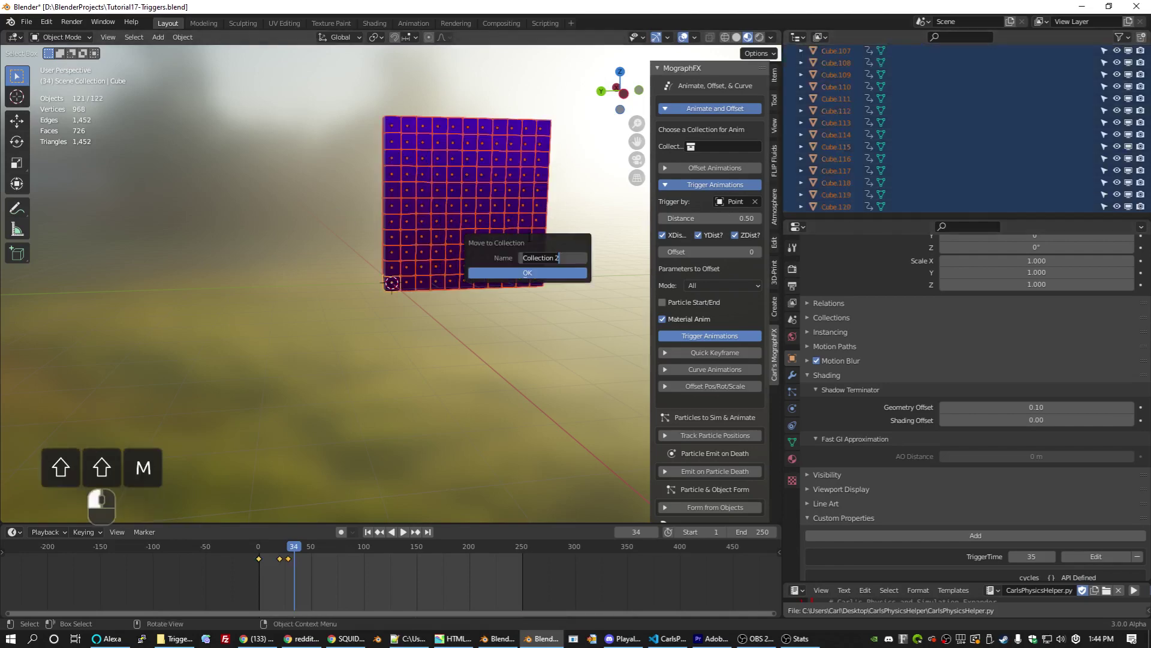
left_click(534, 273)
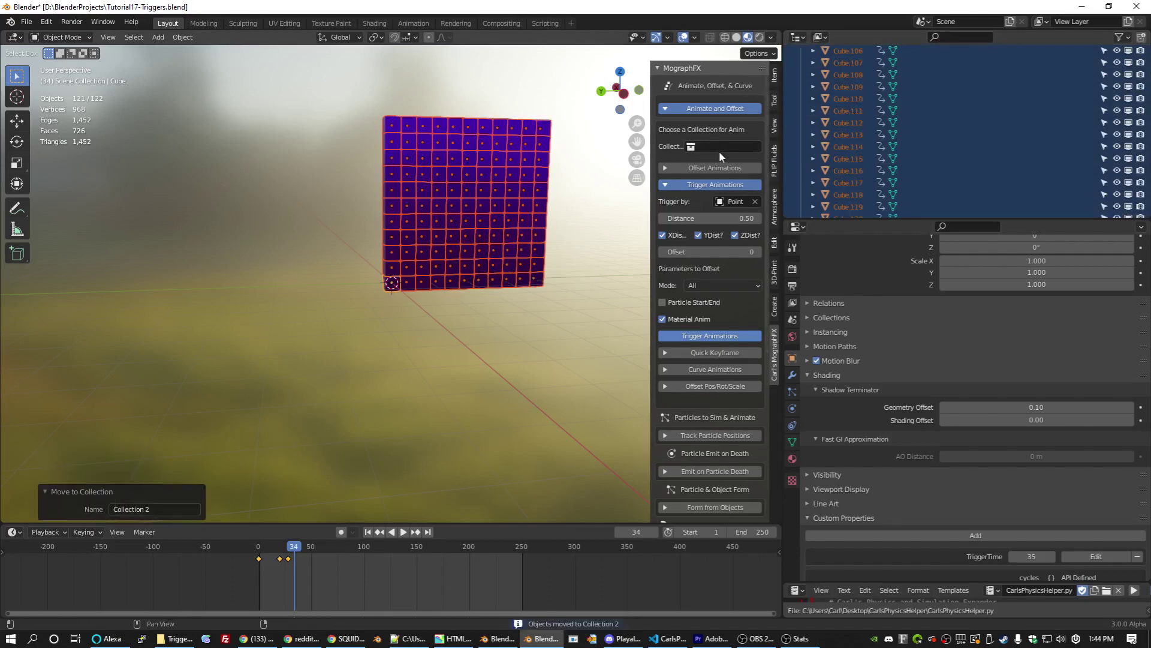
left_click(725, 108)
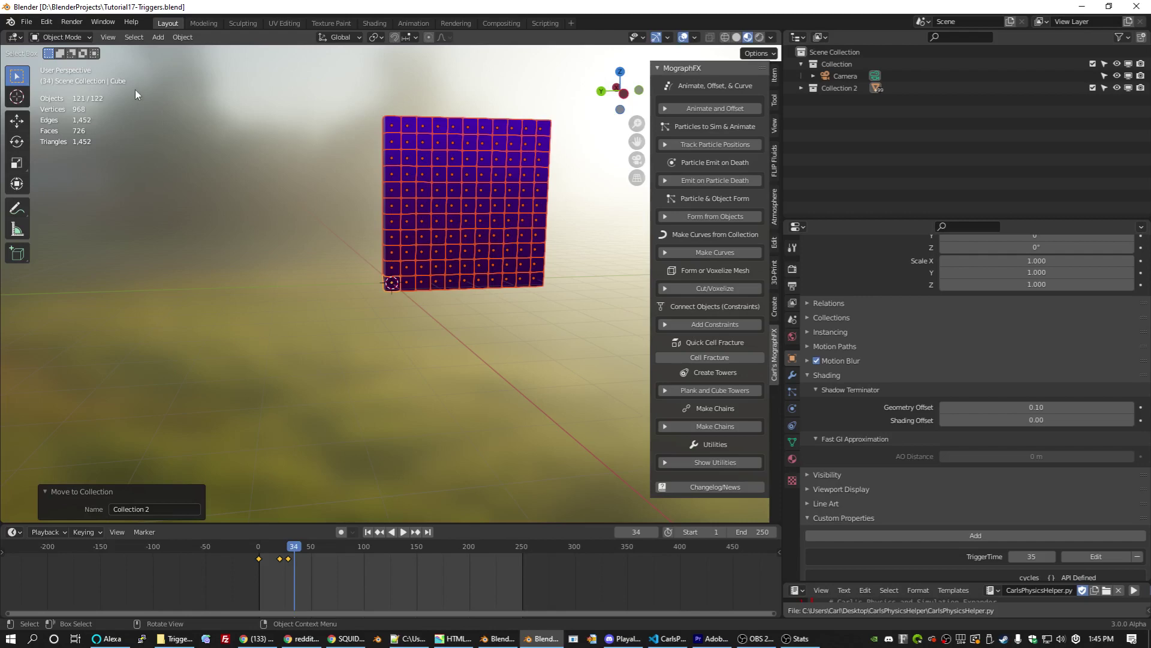
Add a UV sphere, slide it along X beside the cube wall, and scale it to 0.5
left_click(159, 36)
mouse_move(162, 48)
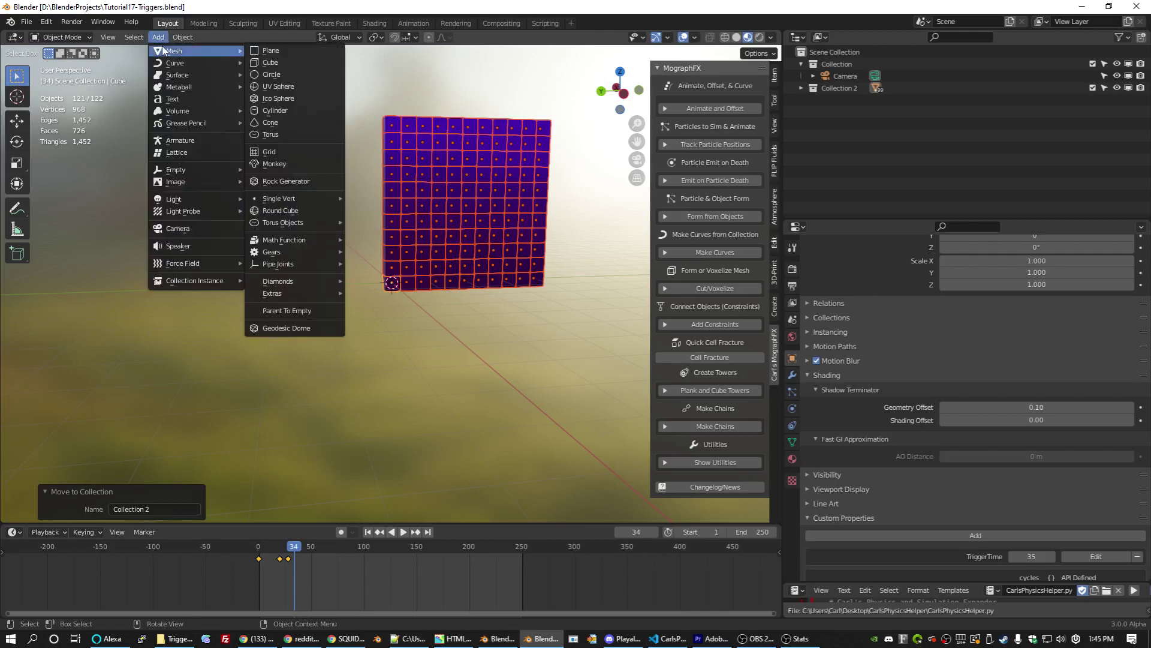
left_click(285, 92)
key("g")
key("x")
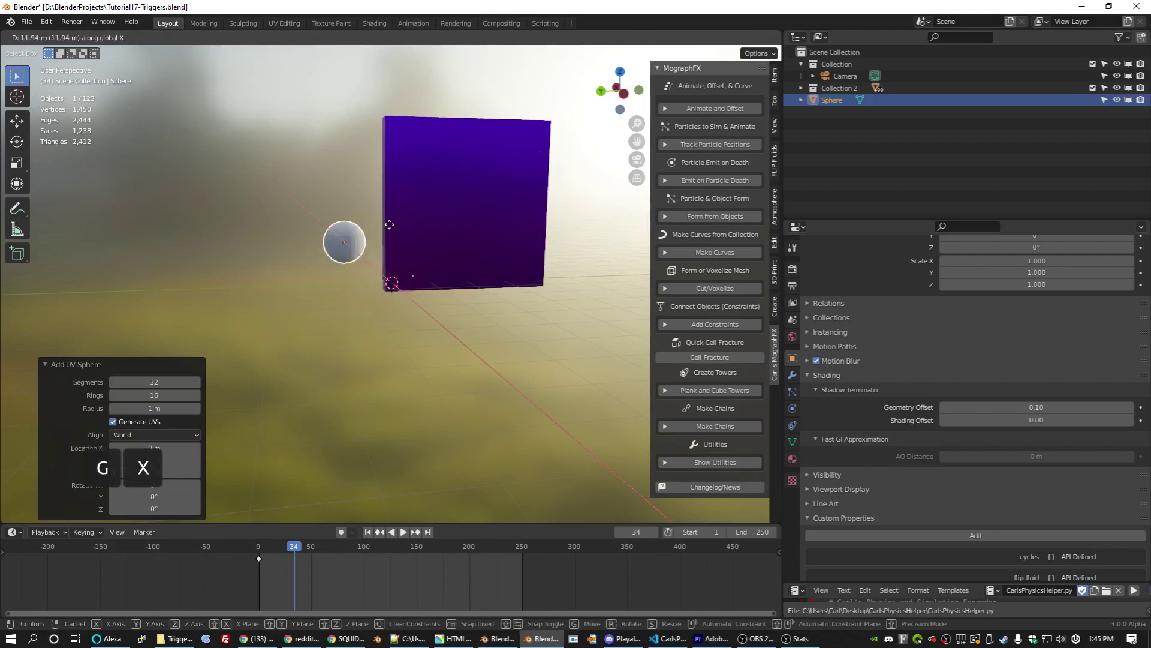
left_click(414, 221)
type("s0.5")
key("Return")
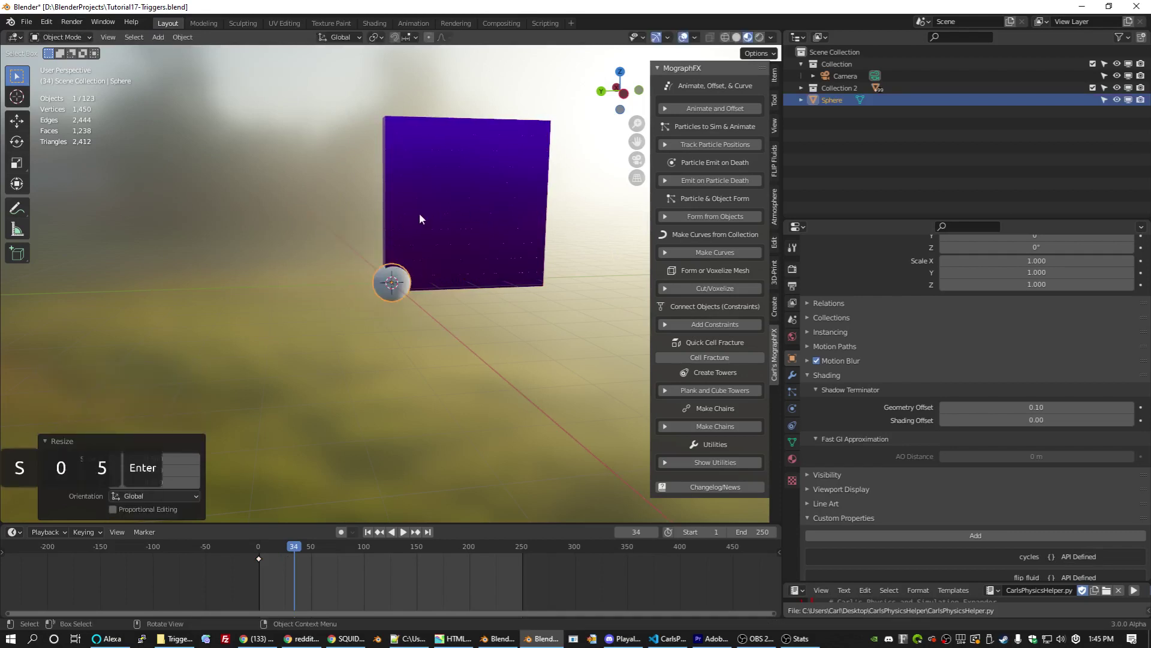
scroll(406, 290, "up", 4)
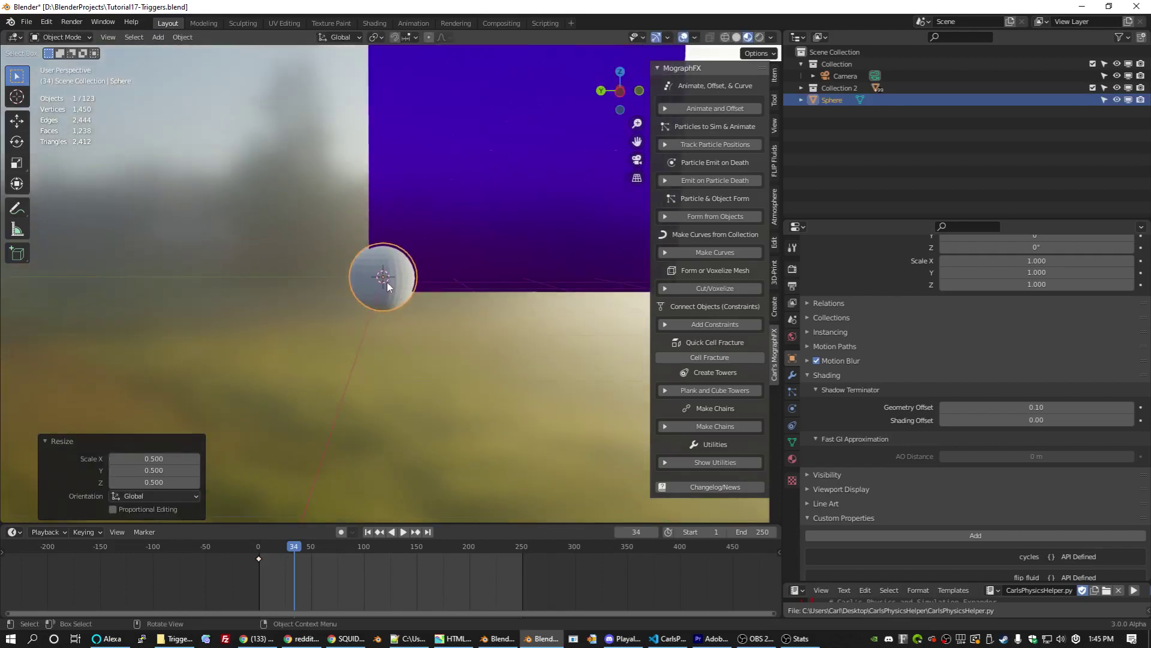
scroll(387, 286, "up", 2)
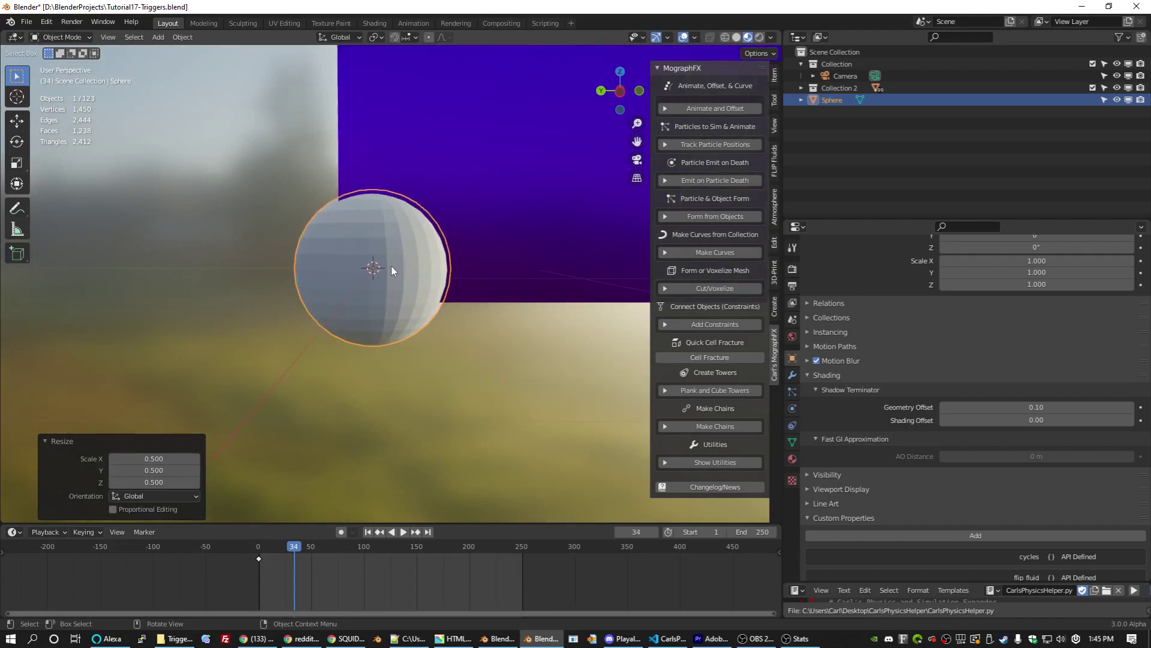
scroll(436, 268, "down", 5)
key("x")
key("Escape")
Place the sphere at the plane's lower-left corner along Y and keyframe it at frame 0
key("g")
key("y")
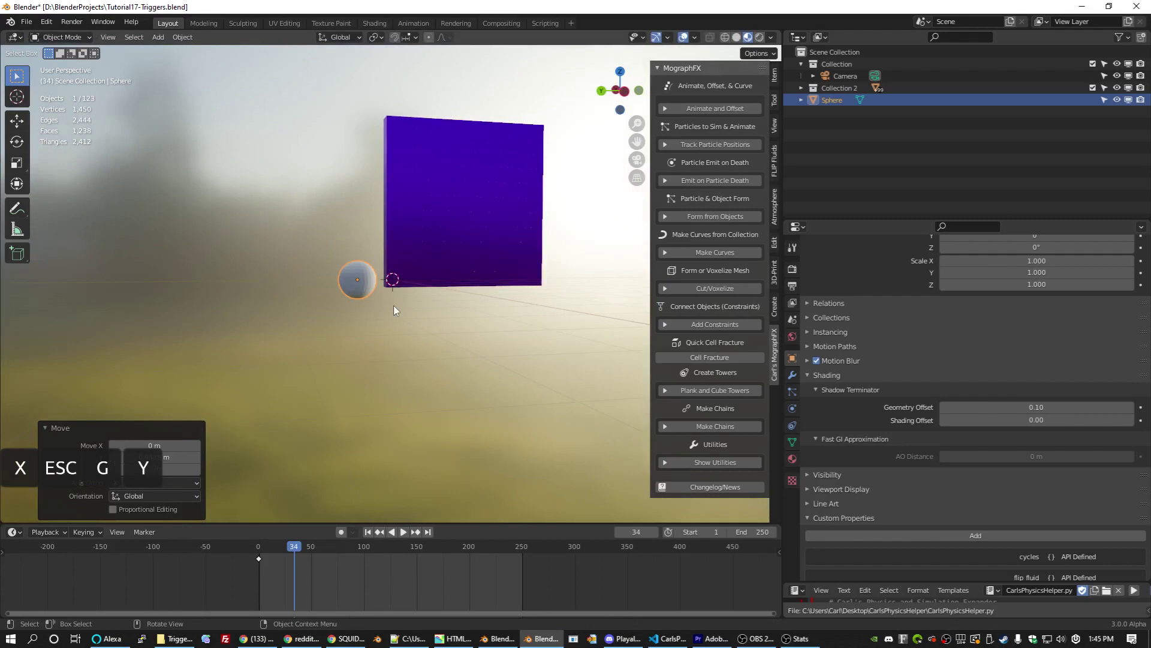
left_click(393, 304)
left_click(259, 555)
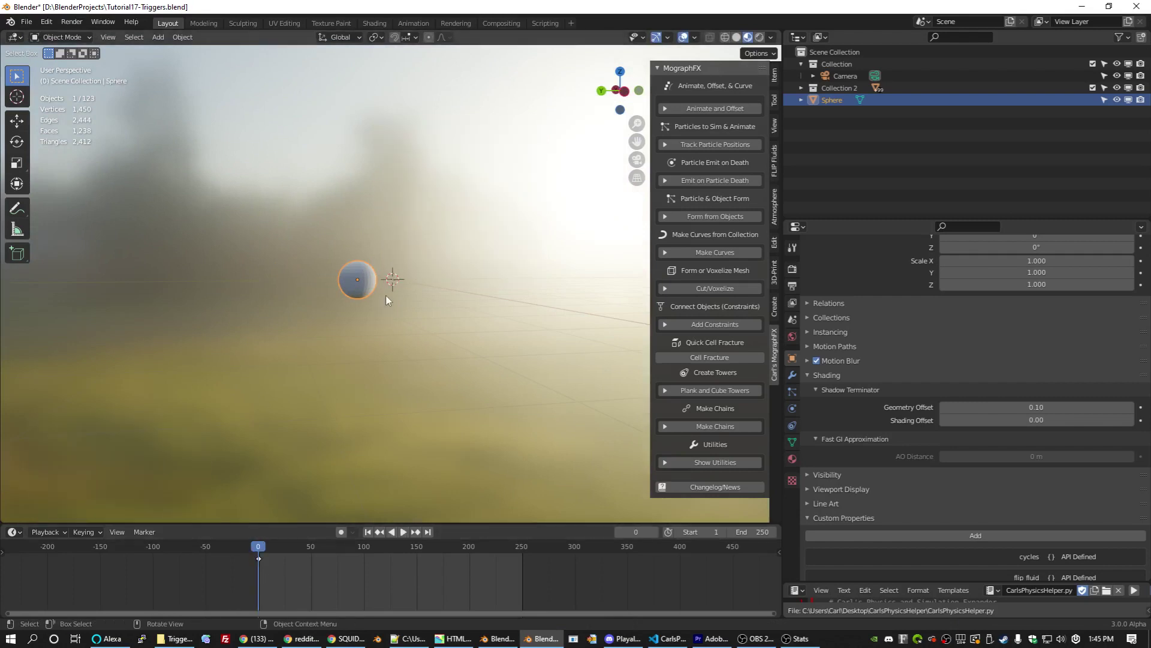
key("i")
At frame 100, move the sphere past the right edge and above the plane, keyframing Location
left_click_drag(259, 548, 298, 542)
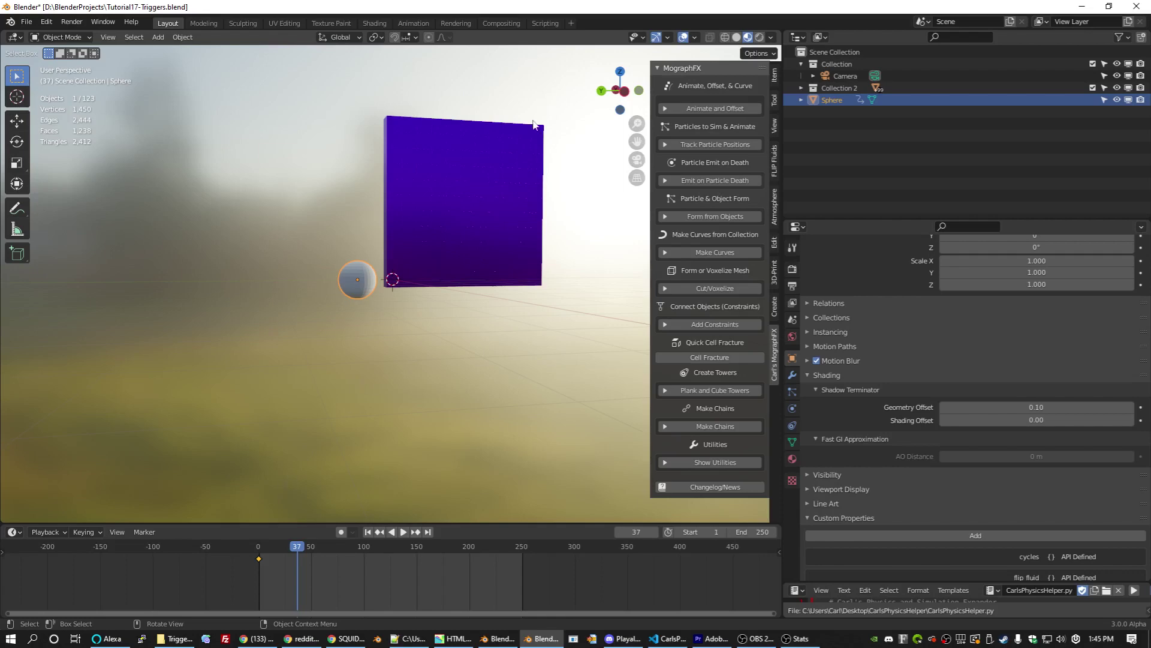
middle_click_drag(532, 134, 507, 152)
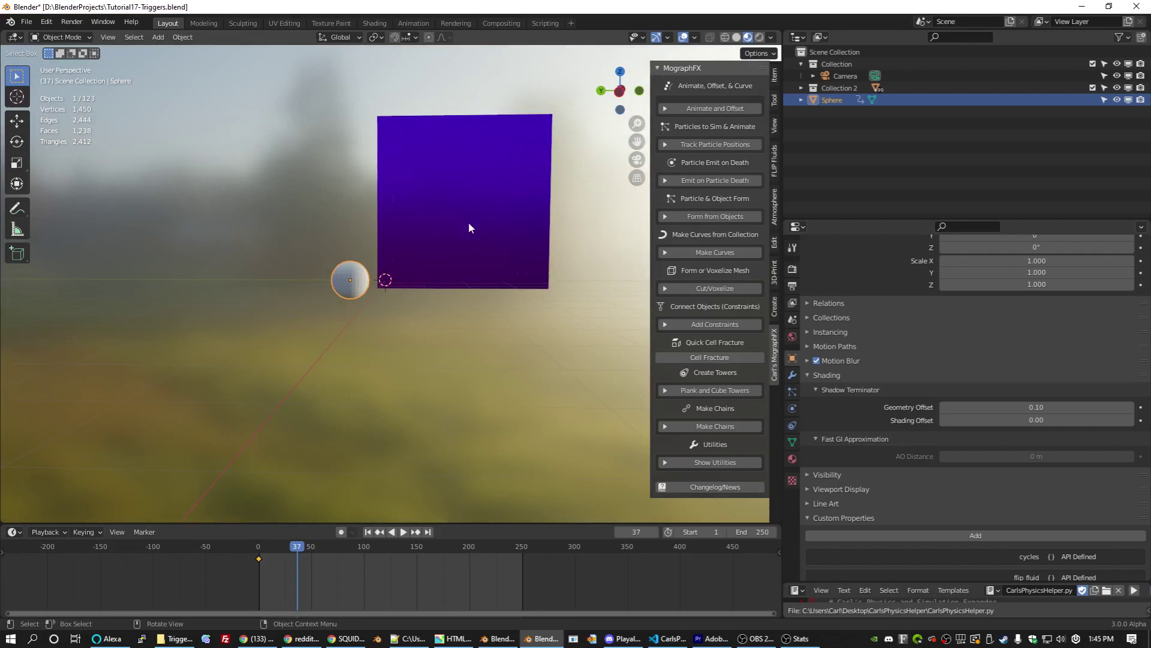
left_click(364, 547)
key("g")
key("y")
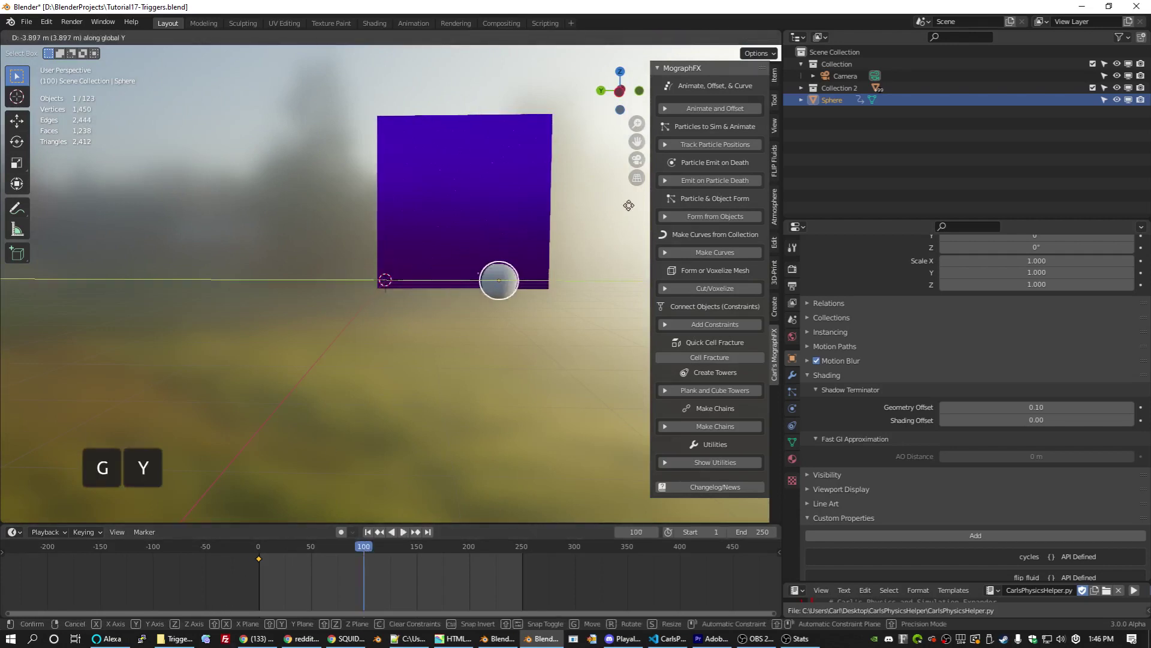
left_click(699, 192)
key("g")
key("z")
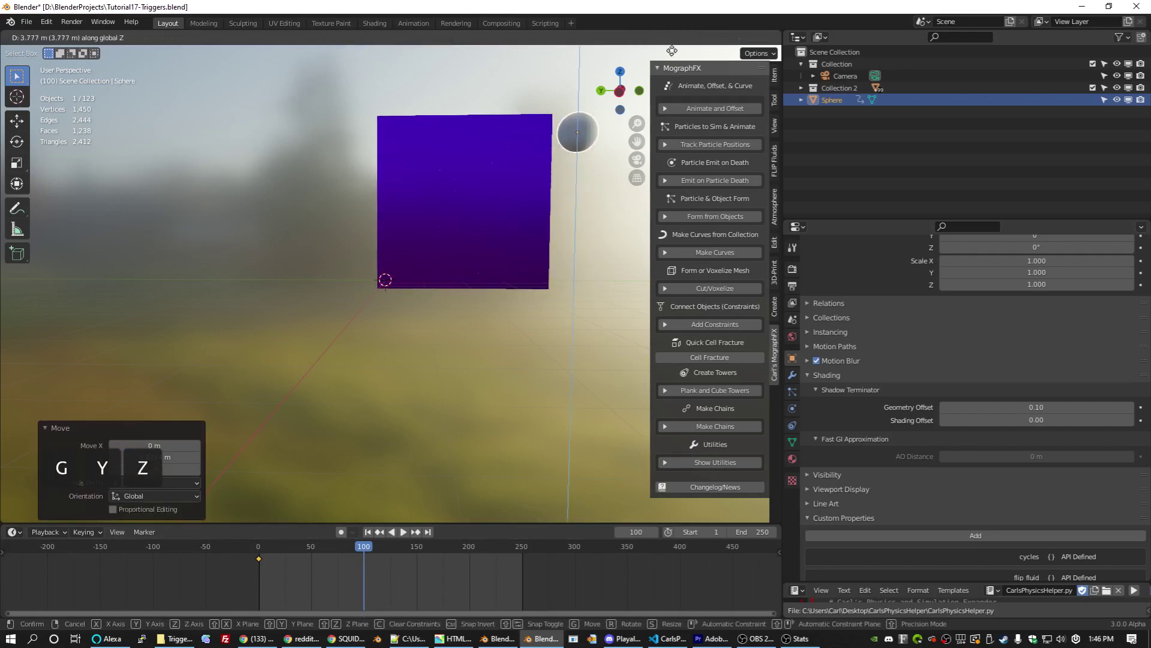
left_click(677, 512)
key("i")
left_click(499, 242)
left_click_drag(254, 549, 220, 526)
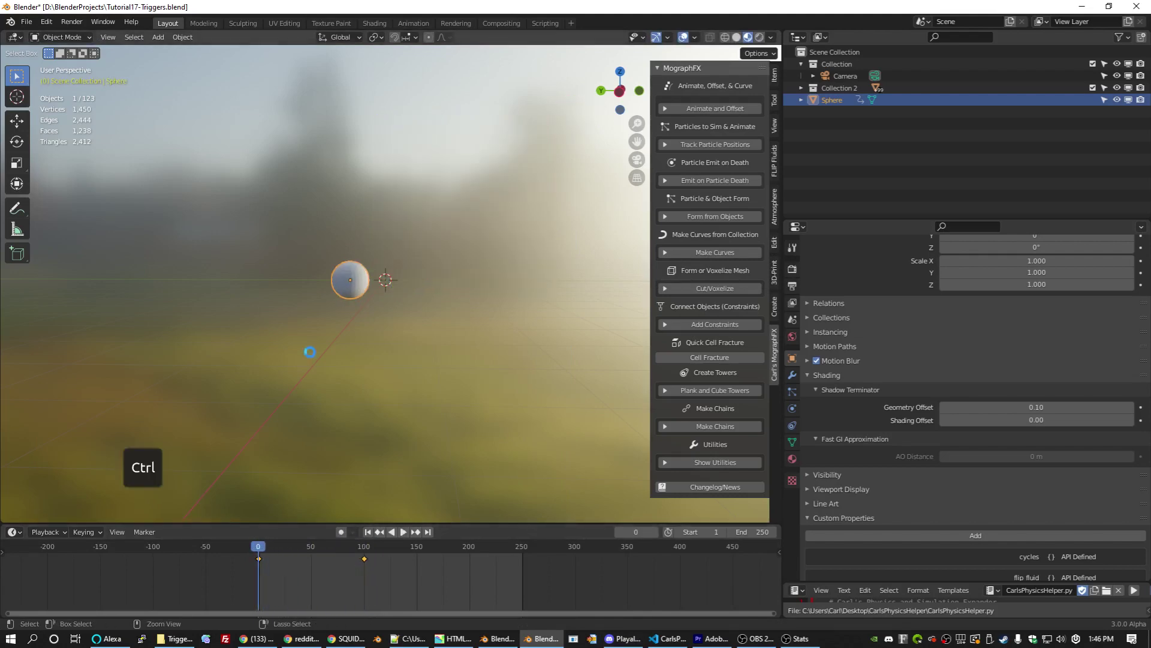
Save the file and choose Collection 2 as the collection to animate in MographFX
key("ctrl+s")
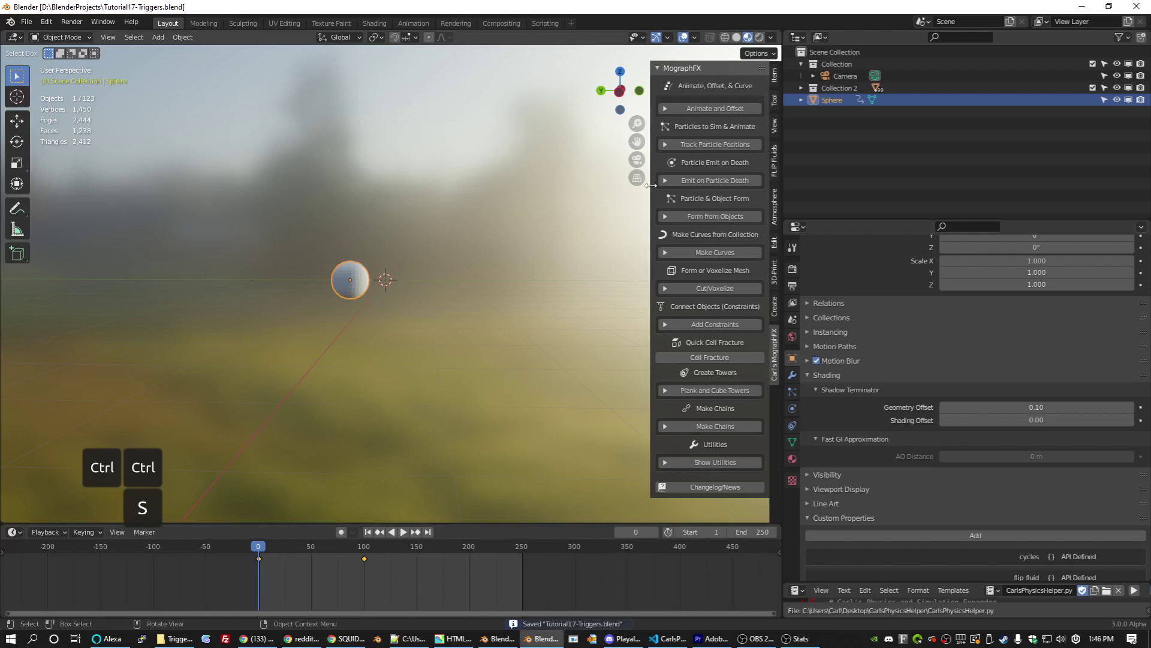
left_click(715, 108)
left_click(734, 186)
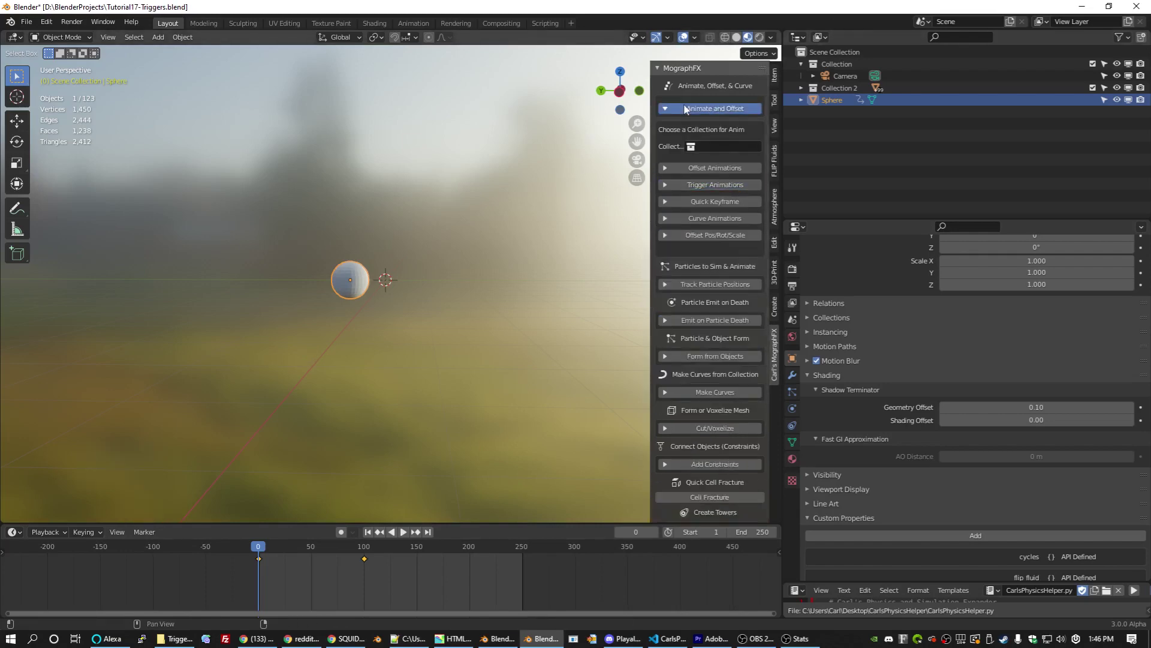
left_click(720, 147)
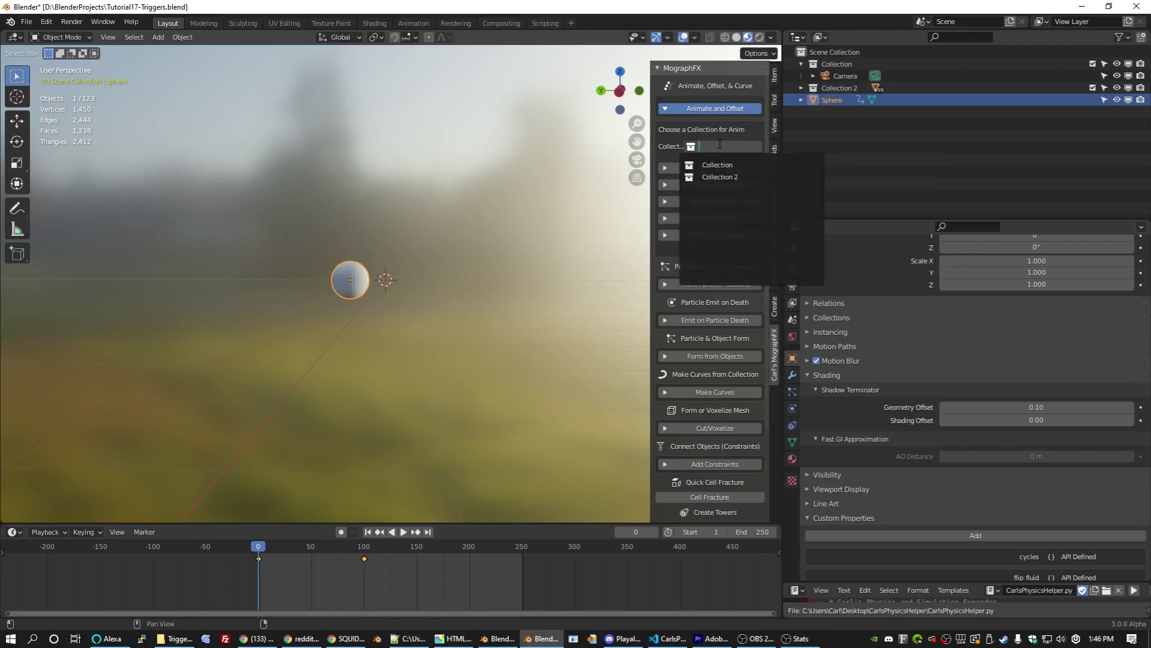
left_click(727, 162)
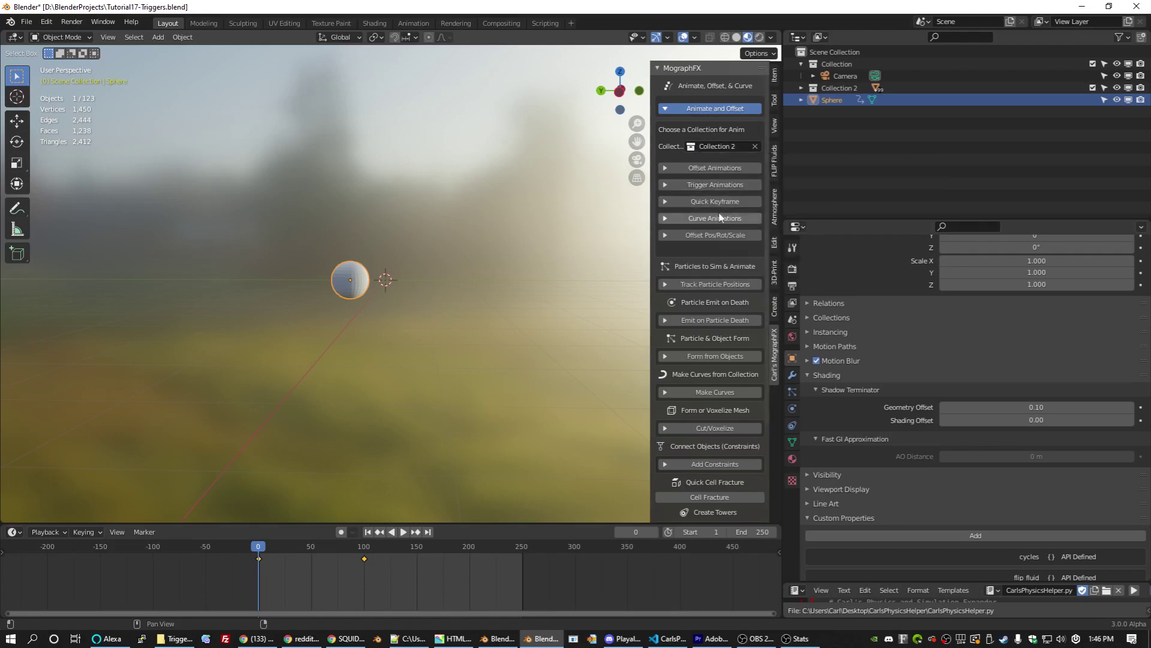
Under Trigger Animations, eyedrop the Sphere as the Trigger by object
left_click(703, 186)
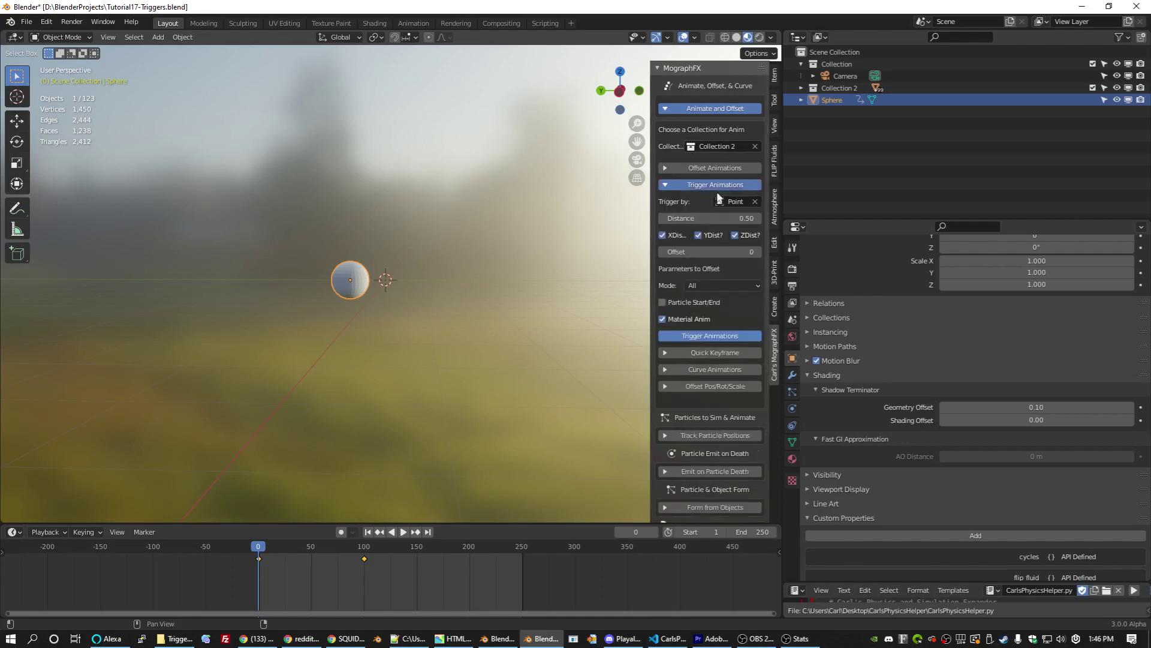
left_click(755, 202)
left_click(756, 205)
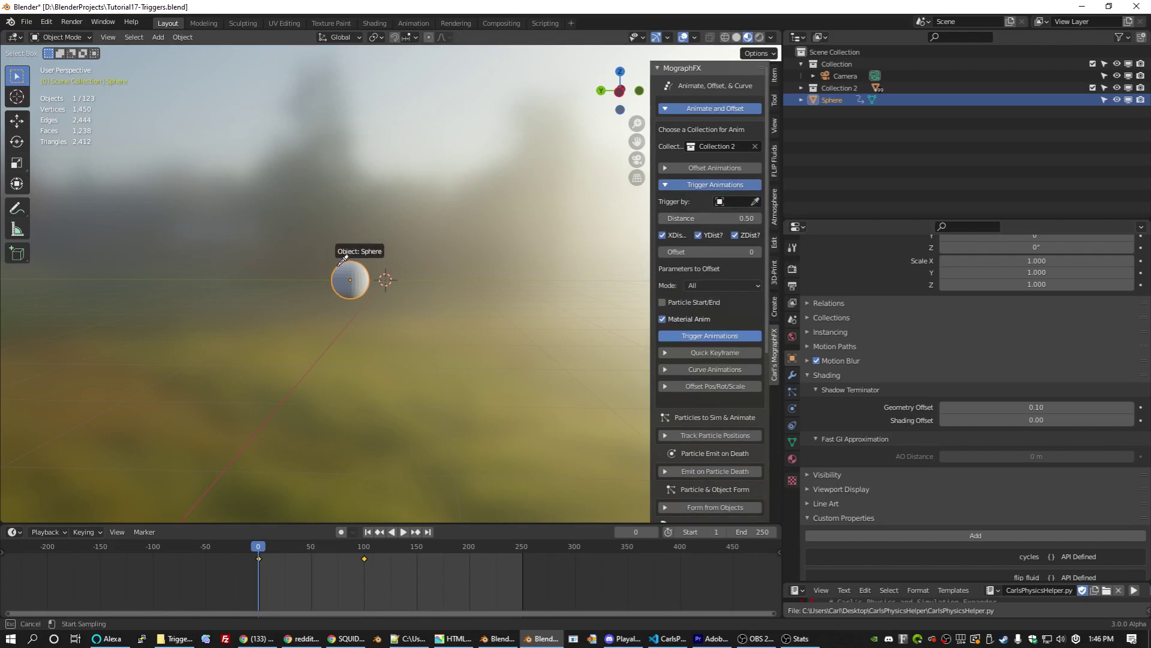
left_click(354, 274)
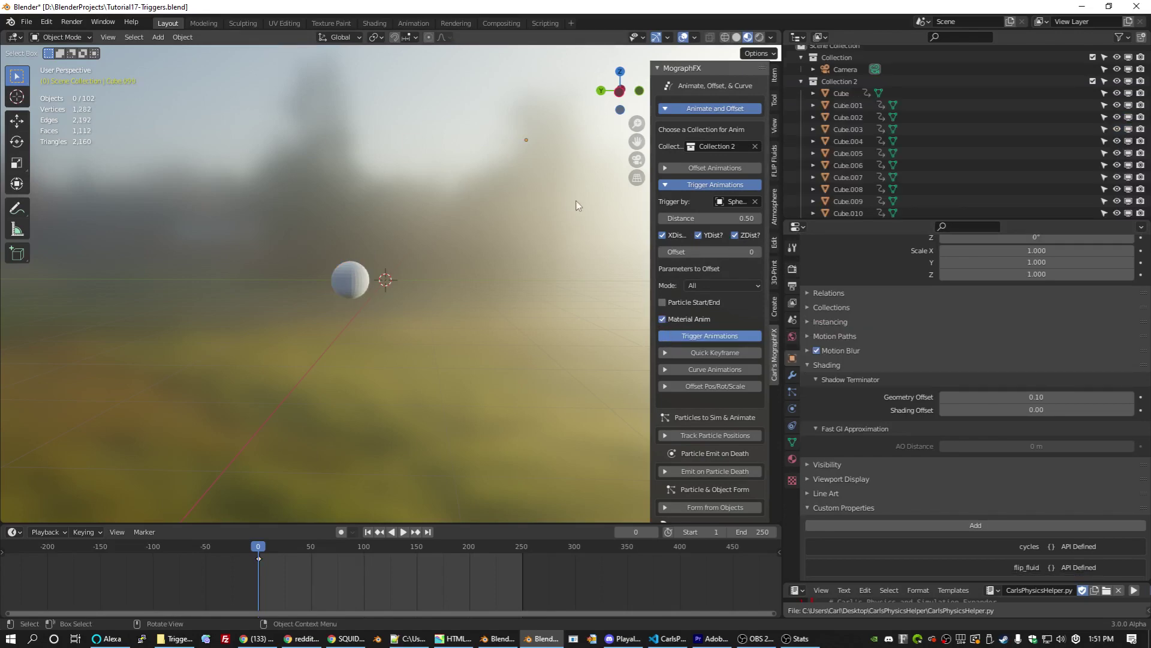
Generate the trigger animations and play back to watch cubes pop in as the Sphere passes
left_click(801, 81)
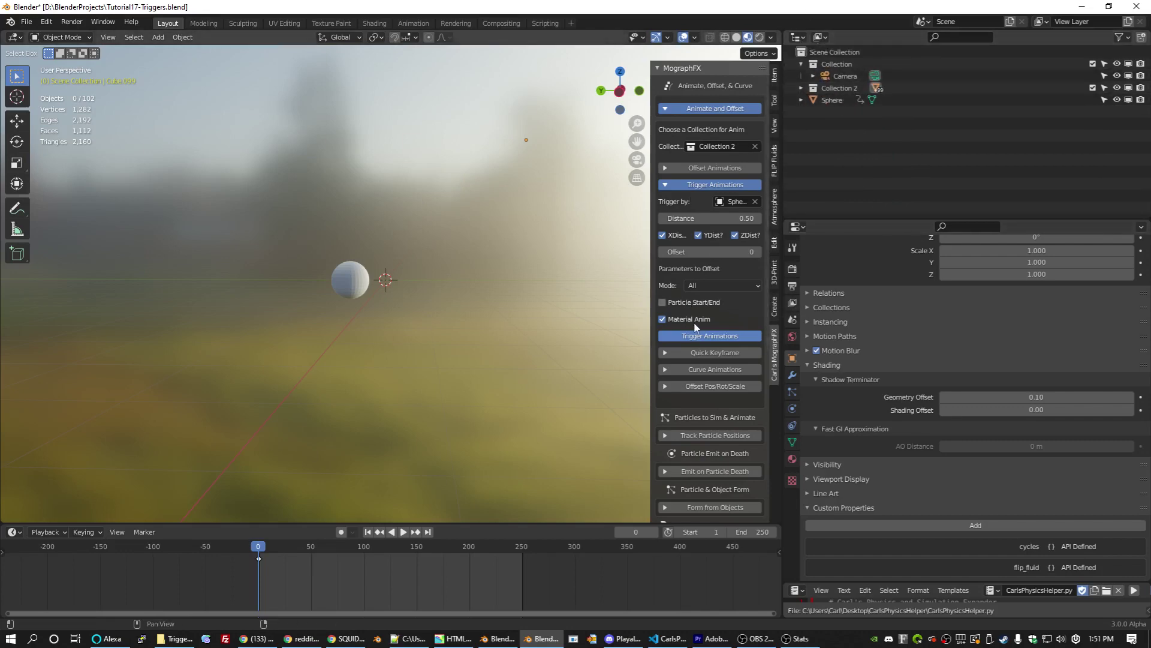
left_click(726, 340)
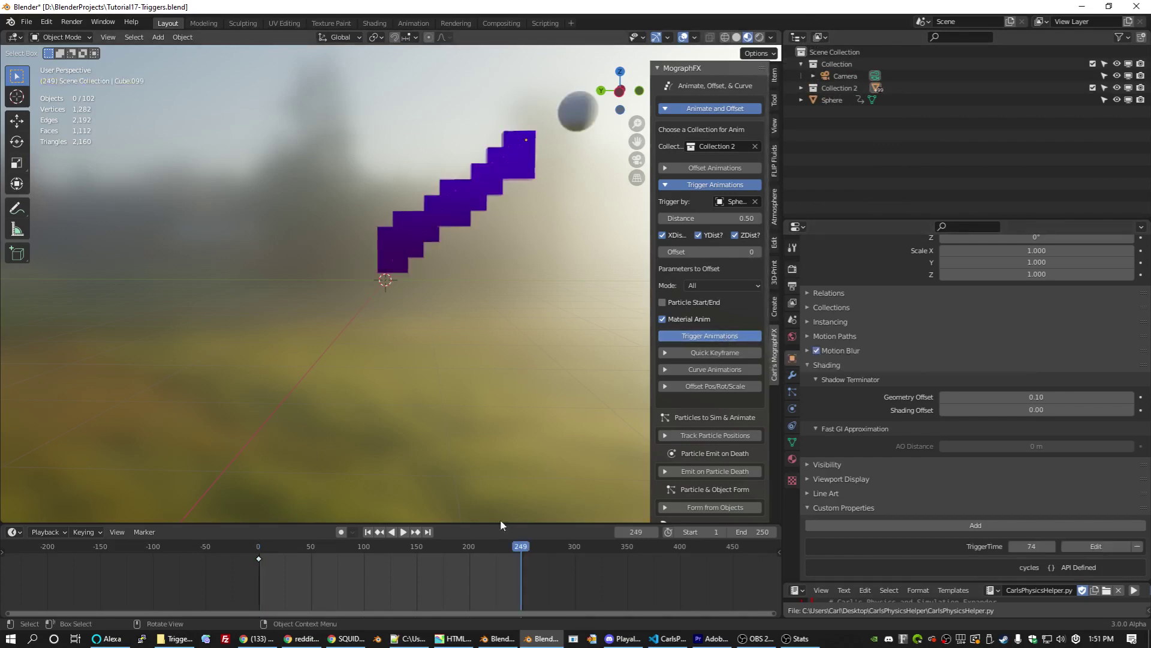
left_click(257, 543)
key("space")
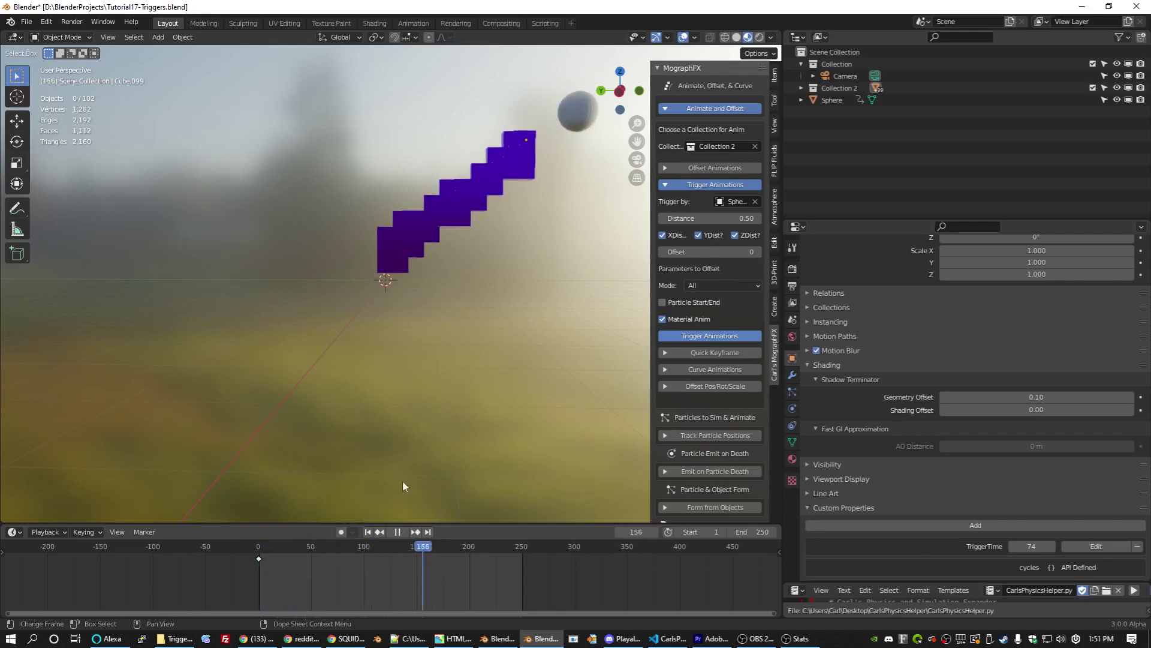
left_click_drag(394, 481, 258, 483)
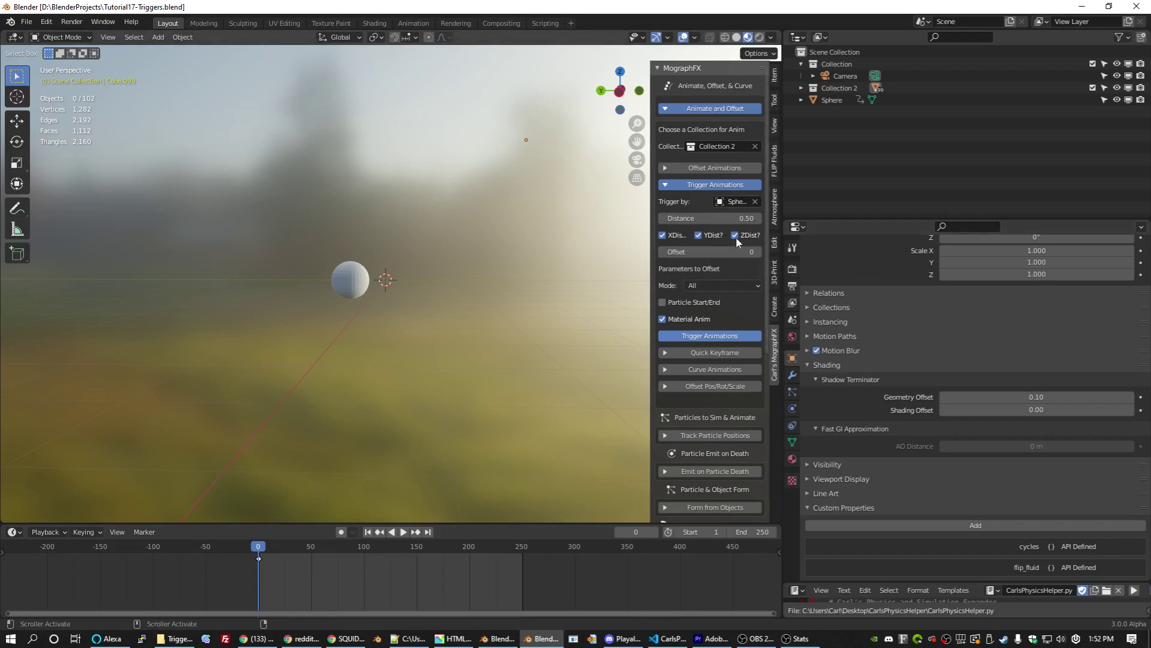
Uncheck XDist and YDist, regenerate triggers, preview rows appearing, and expand Offset Animations
left_click(672, 236)
left_click(698, 236)
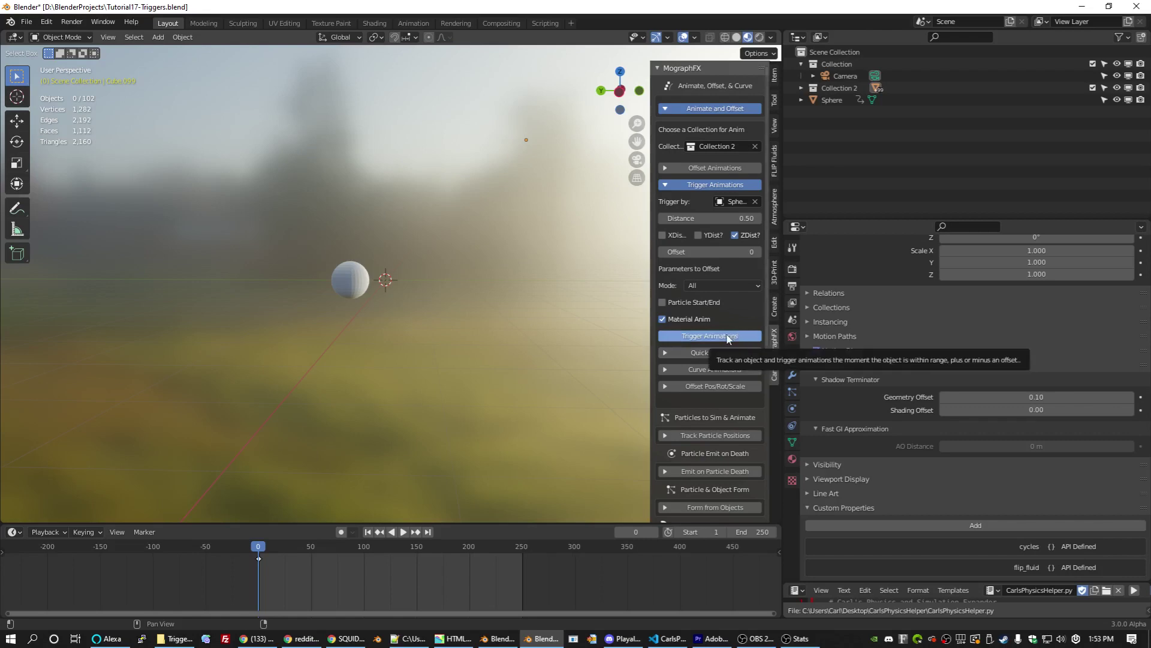
left_click(727, 337)
key("space")
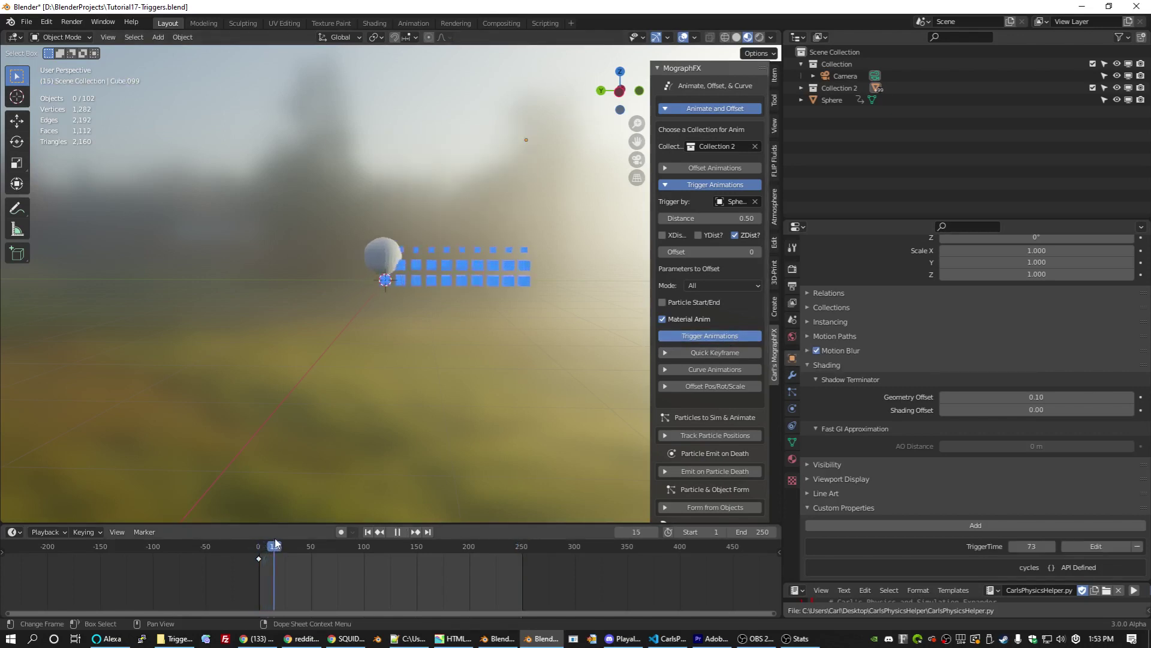
left_click_drag(276, 542, 302, 483)
key("Escape")
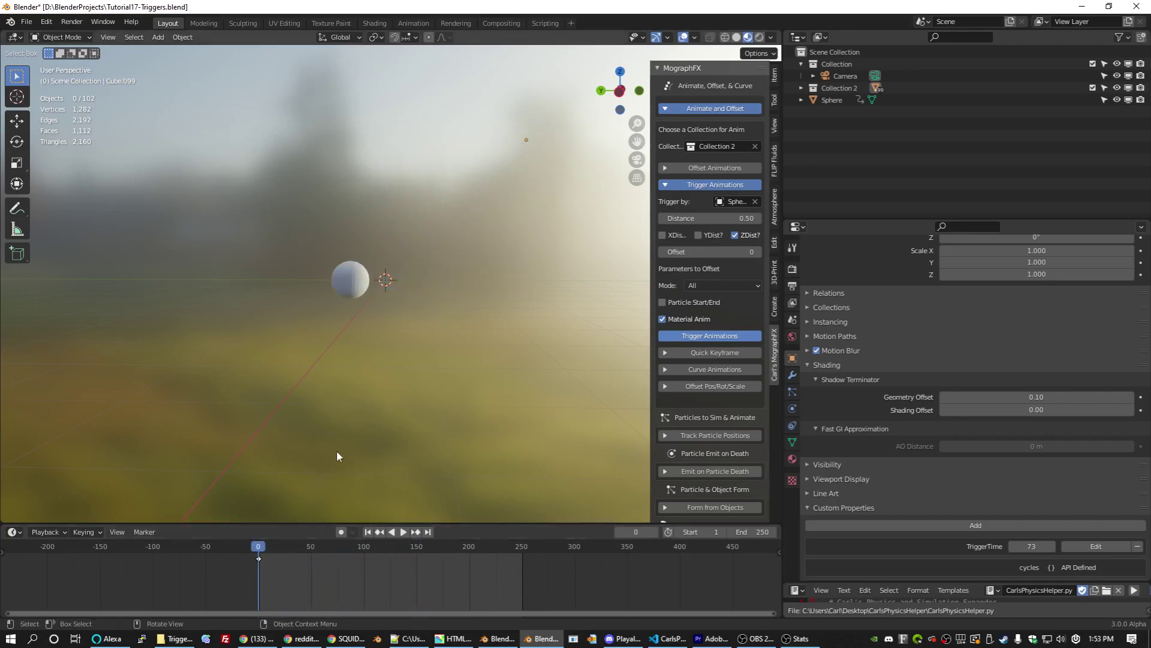
left_click(692, 169)
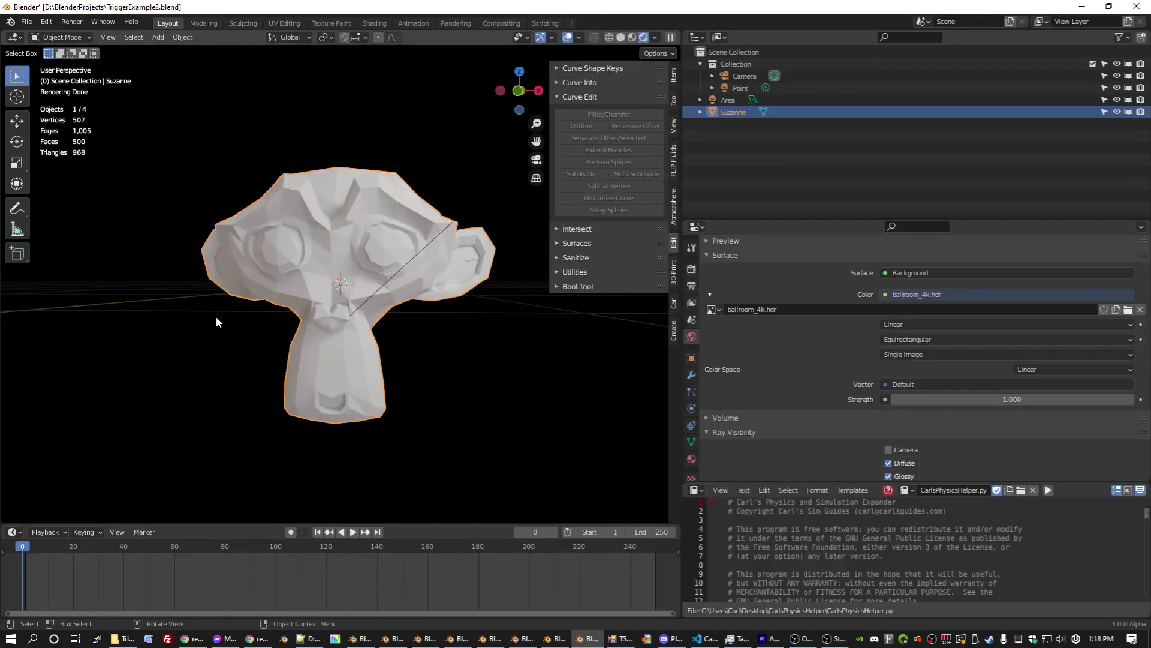
Add a Subdivision Surface modifier to Suzanne at viewport level 2 and apply it
middle_click_drag(391, 353, 433, 354)
left_click(693, 373)
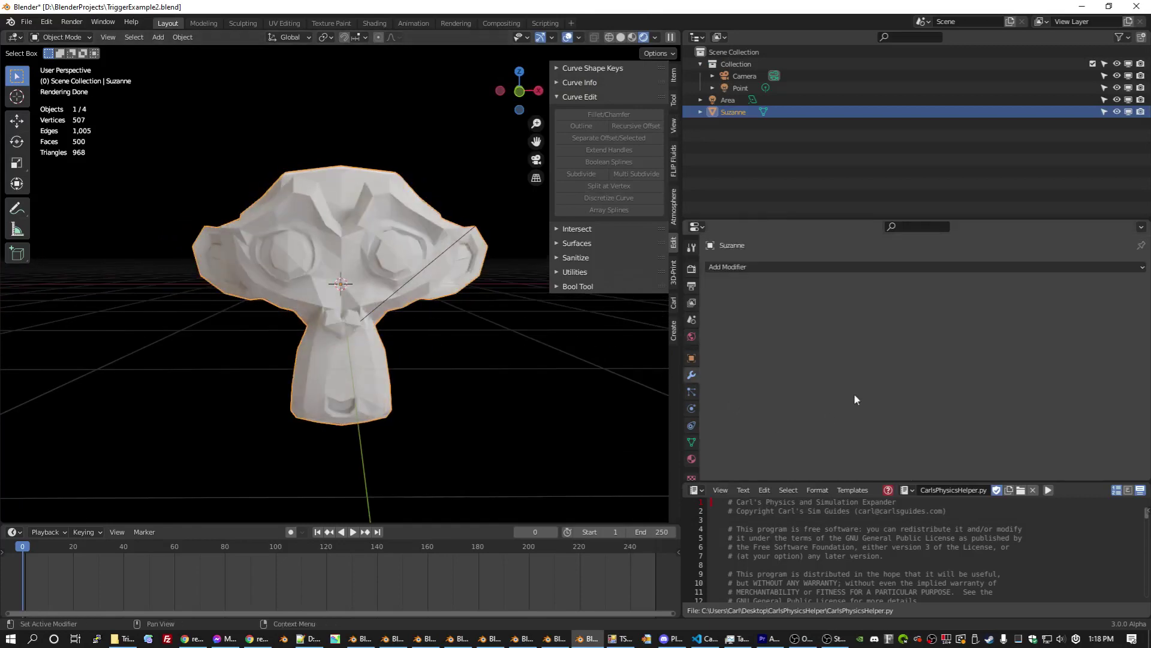
left_click(811, 266)
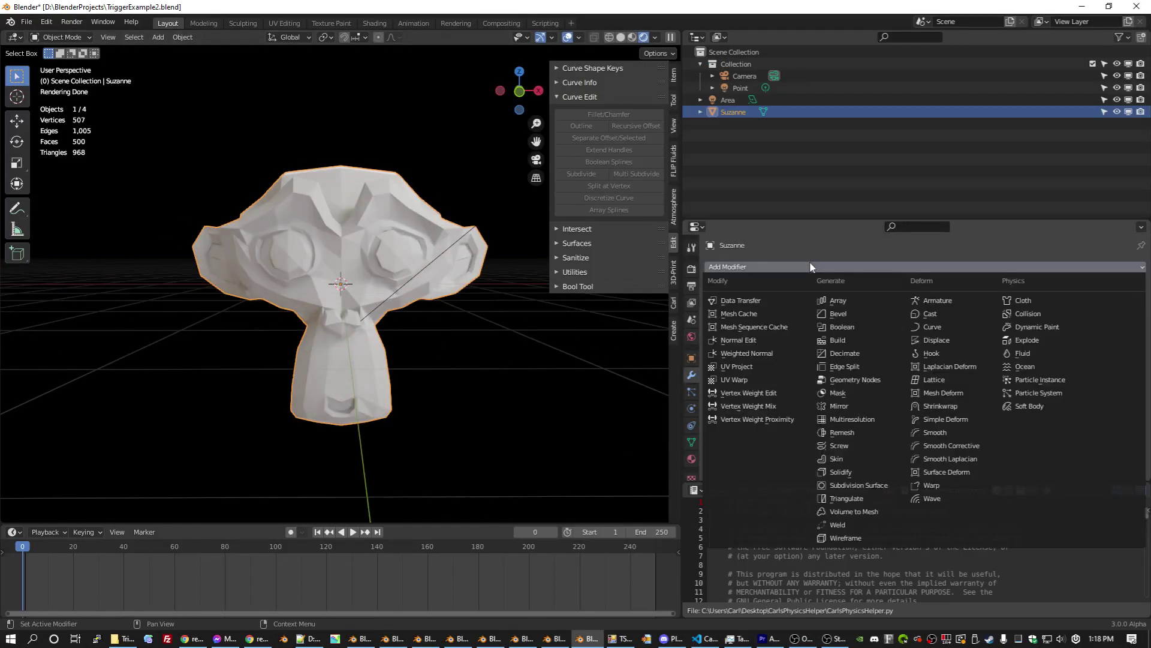
left_click(887, 486)
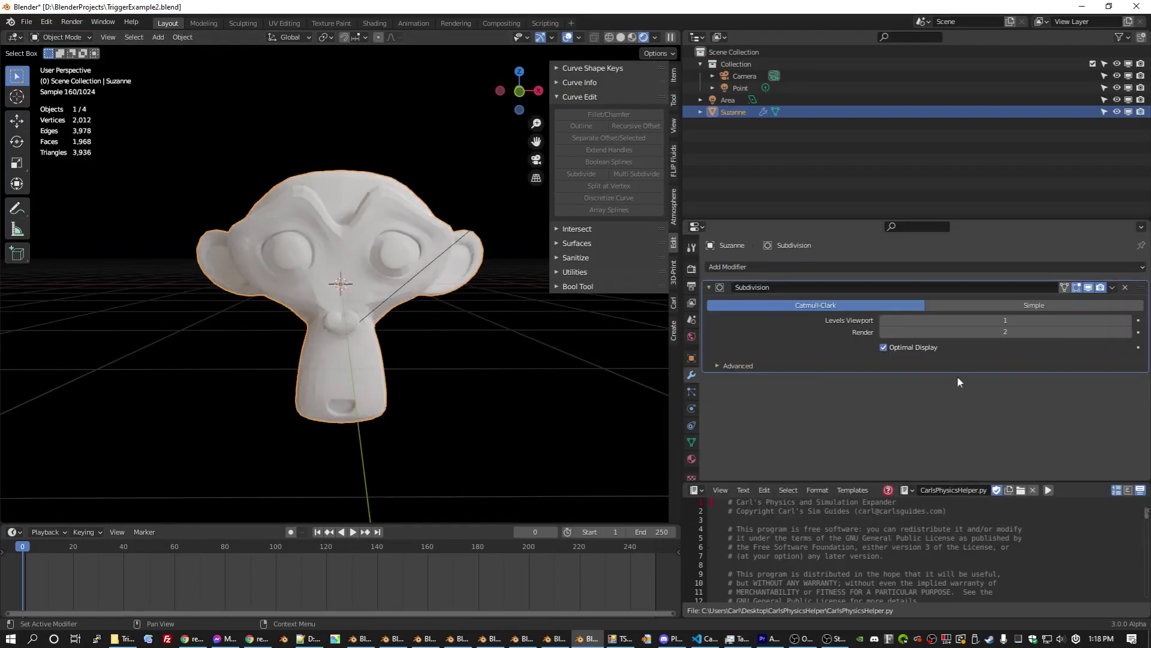
key("ctrl+2")
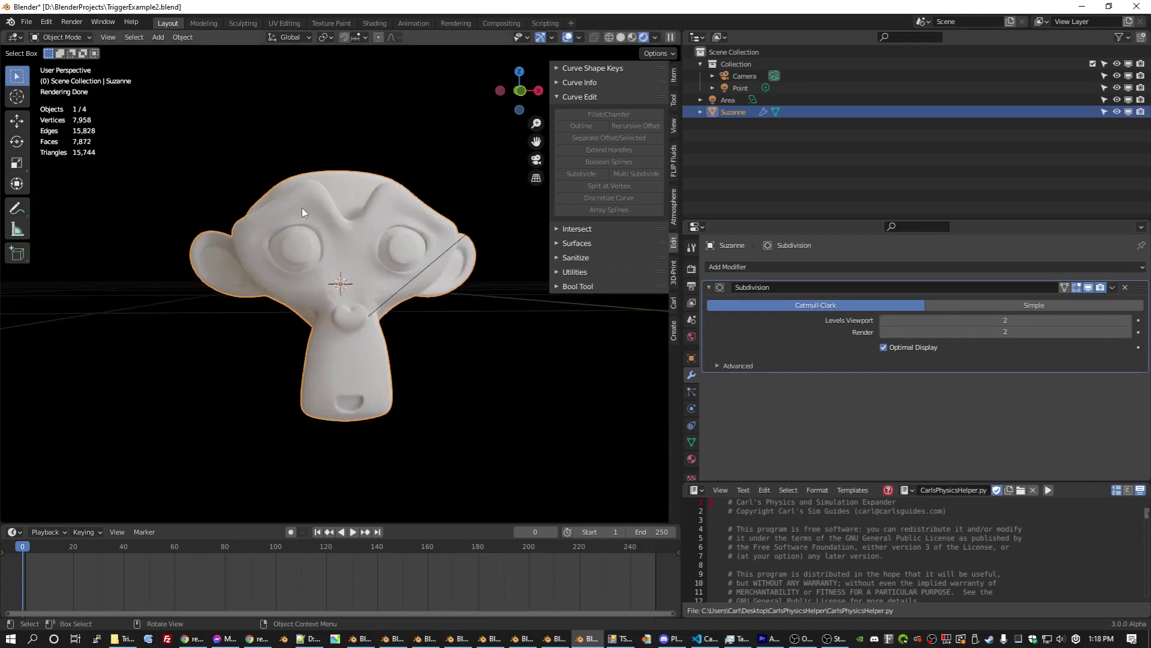
middle_click_drag(360, 192, 330, 196)
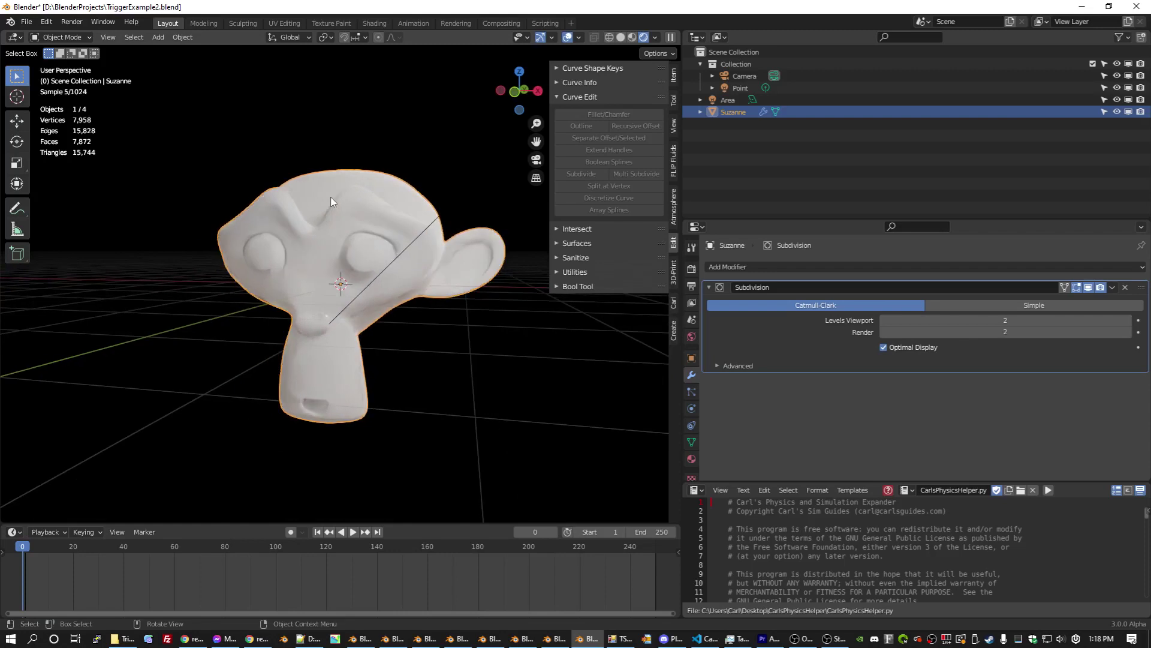
left_click(1113, 287)
left_click(1050, 301)
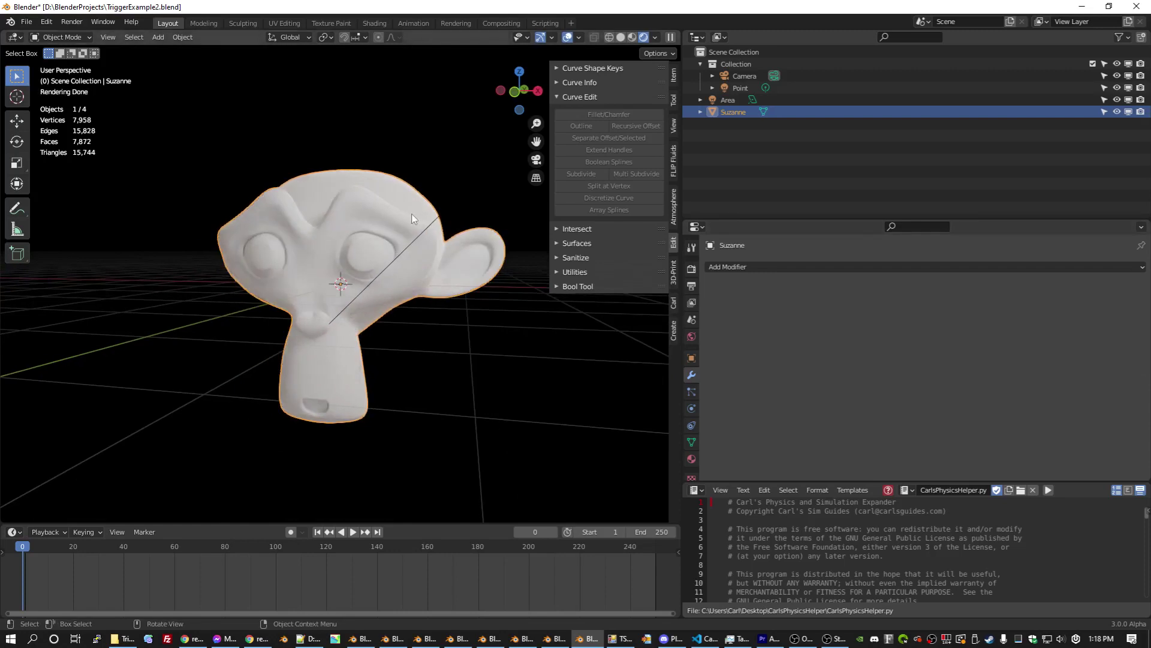
Apply Suzanne's subdivision and add a UV sphere scaled to 0.2
middle_click_drag(409, 206, 393, 163)
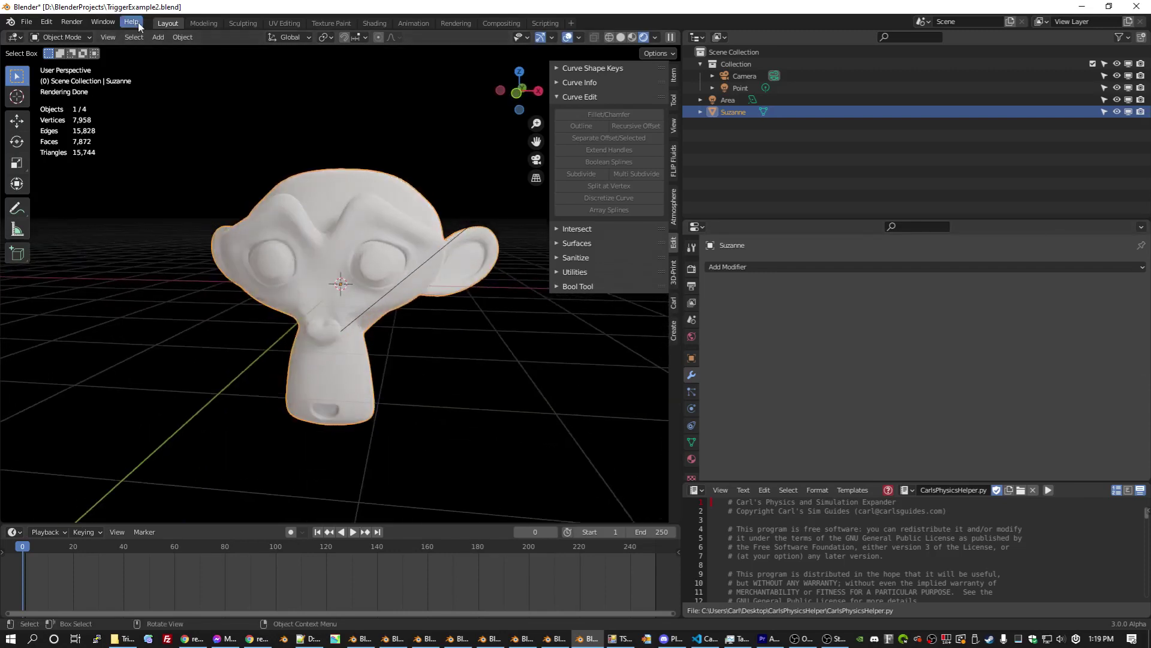
left_click(159, 37)
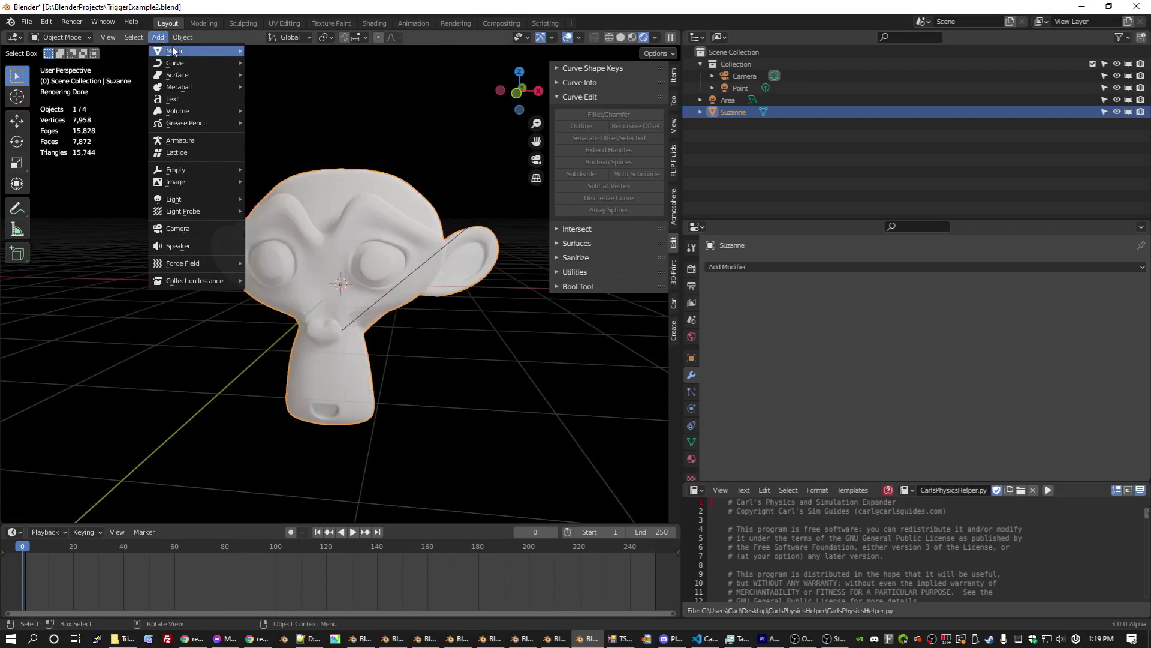
mouse_move(176, 52)
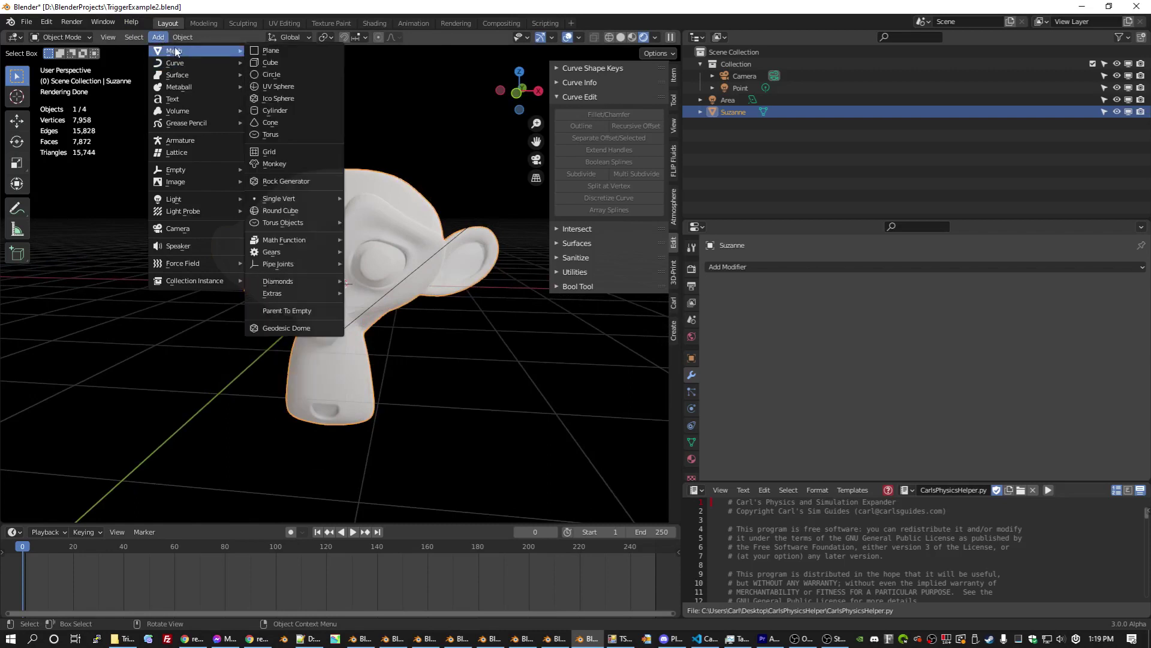
left_click(278, 86)
type("s")
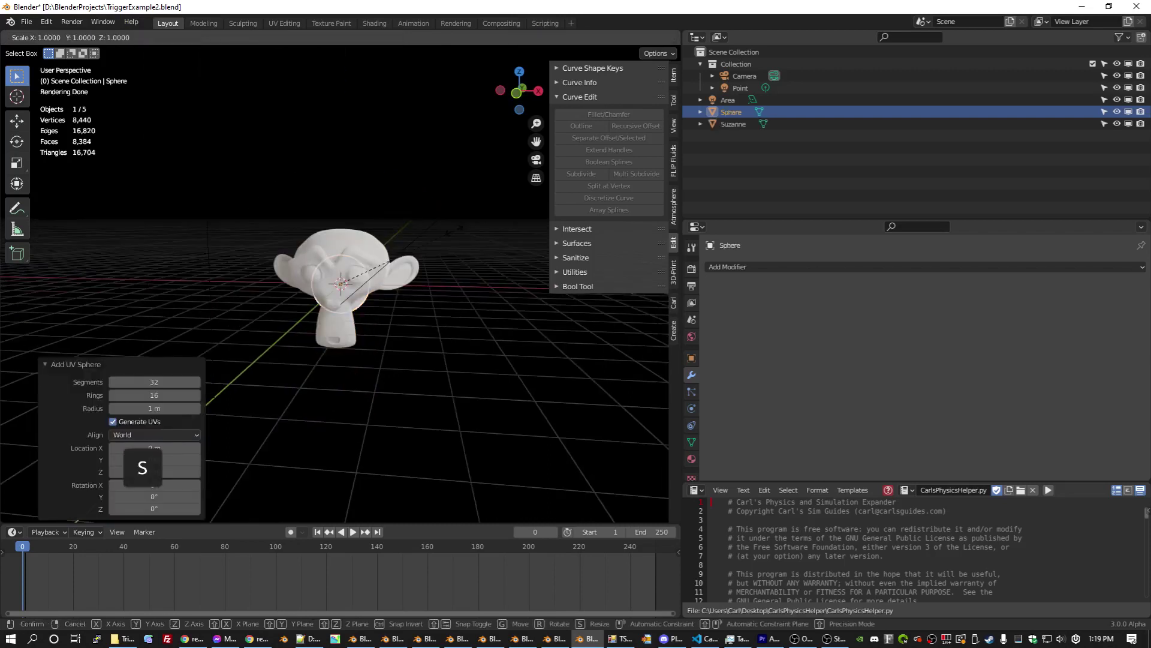
type("0.2")
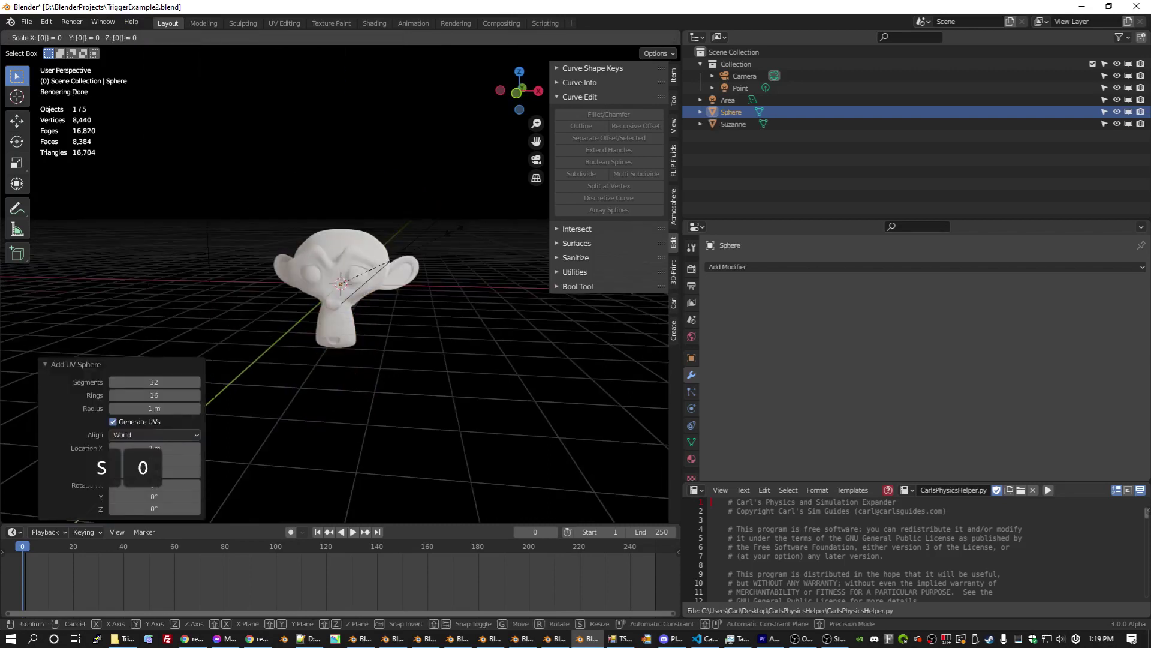
key("Return")
Move the sphere left to about X -2.26 m and down to Z -2.21 m
key("g")
key("x")
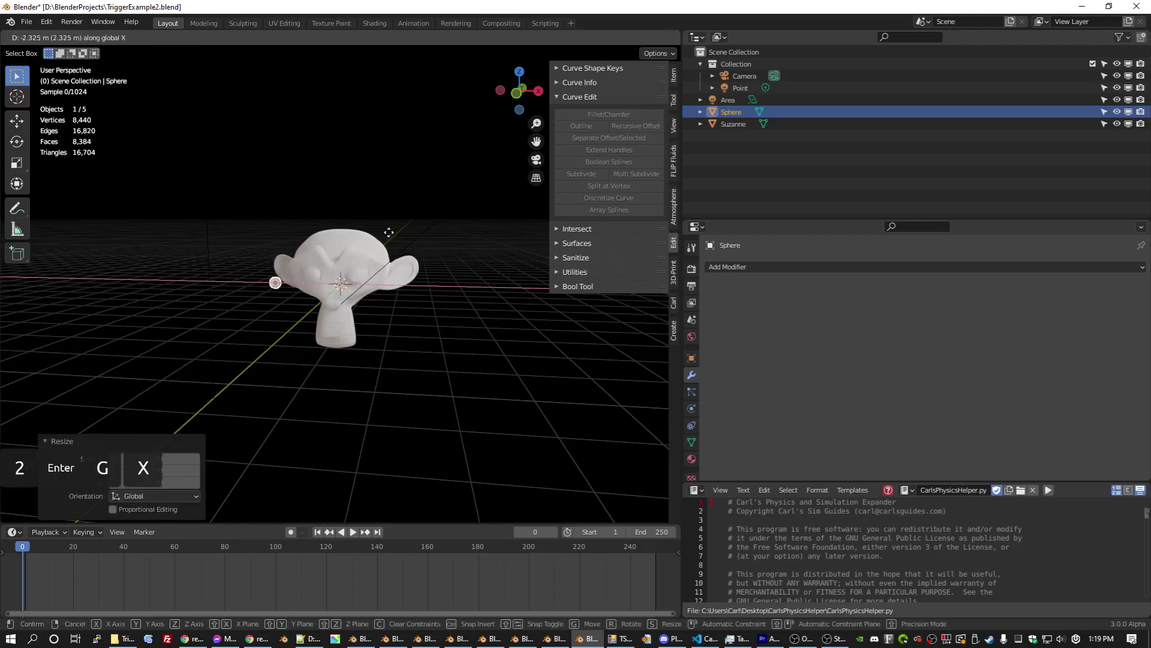
left_click(368, 264)
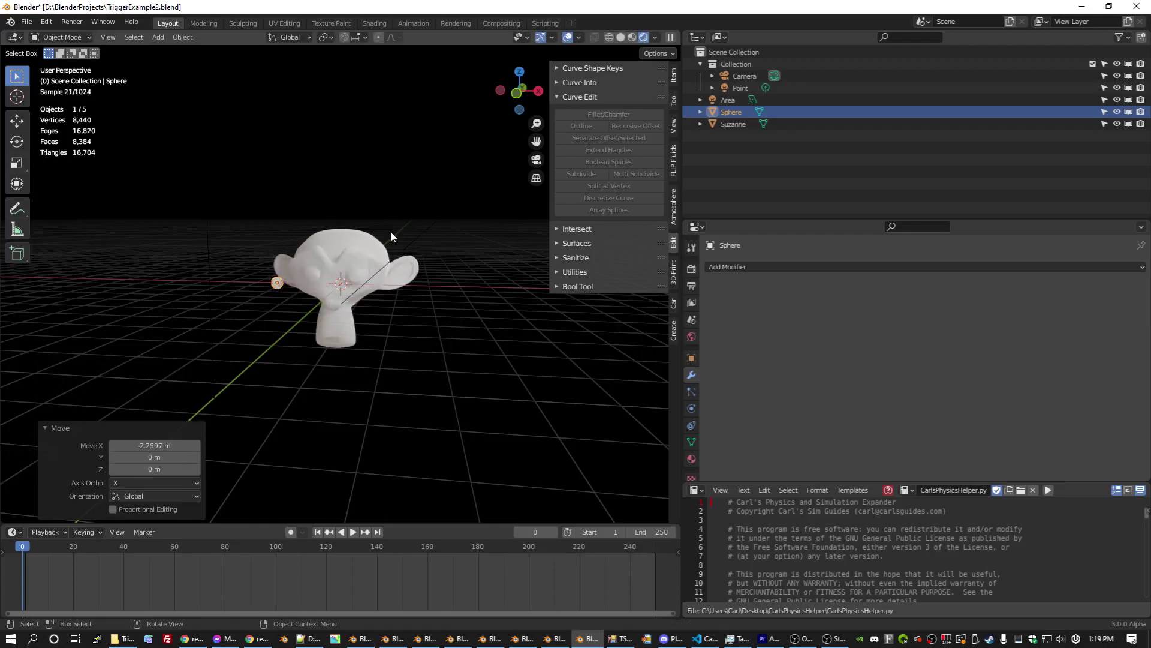
key("g")
key("z")
left_click(390, 296)
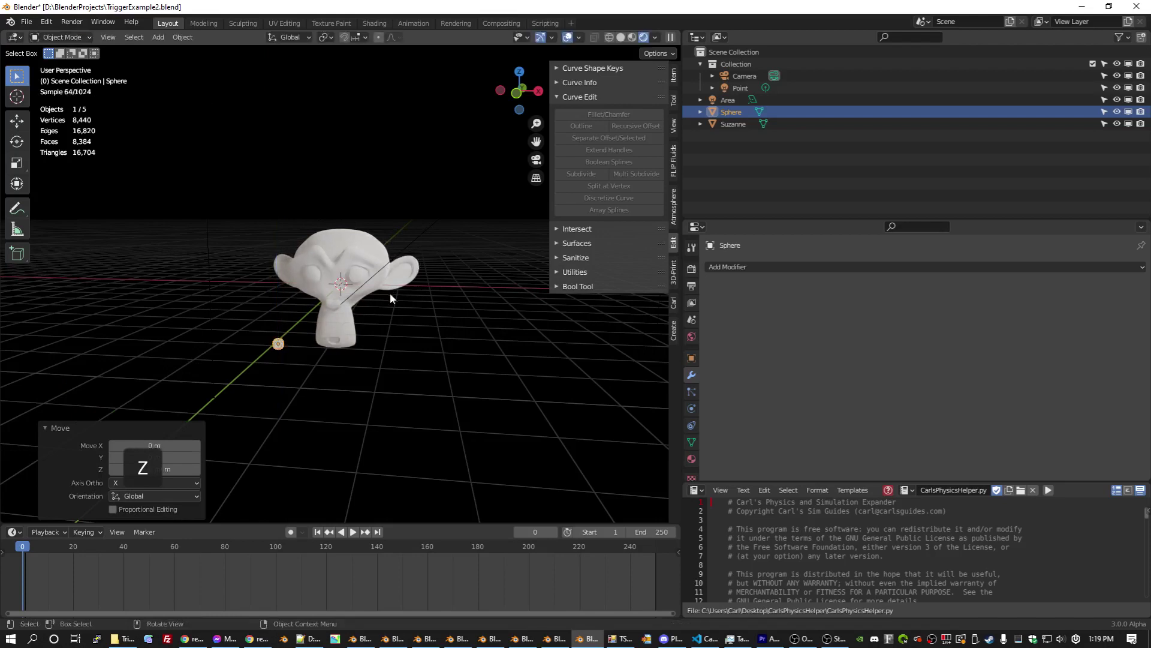
left_click(691, 358)
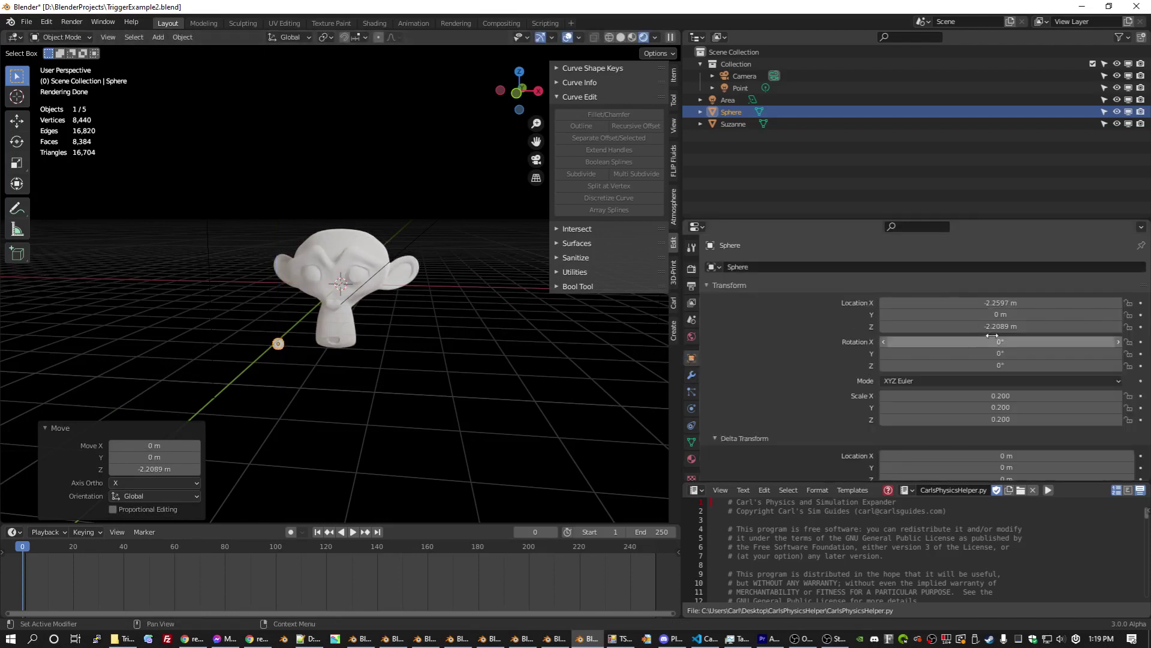
Keyframe the sphere's Z height at frame 0 and a raised height at frame 15
left_click(1141, 326)
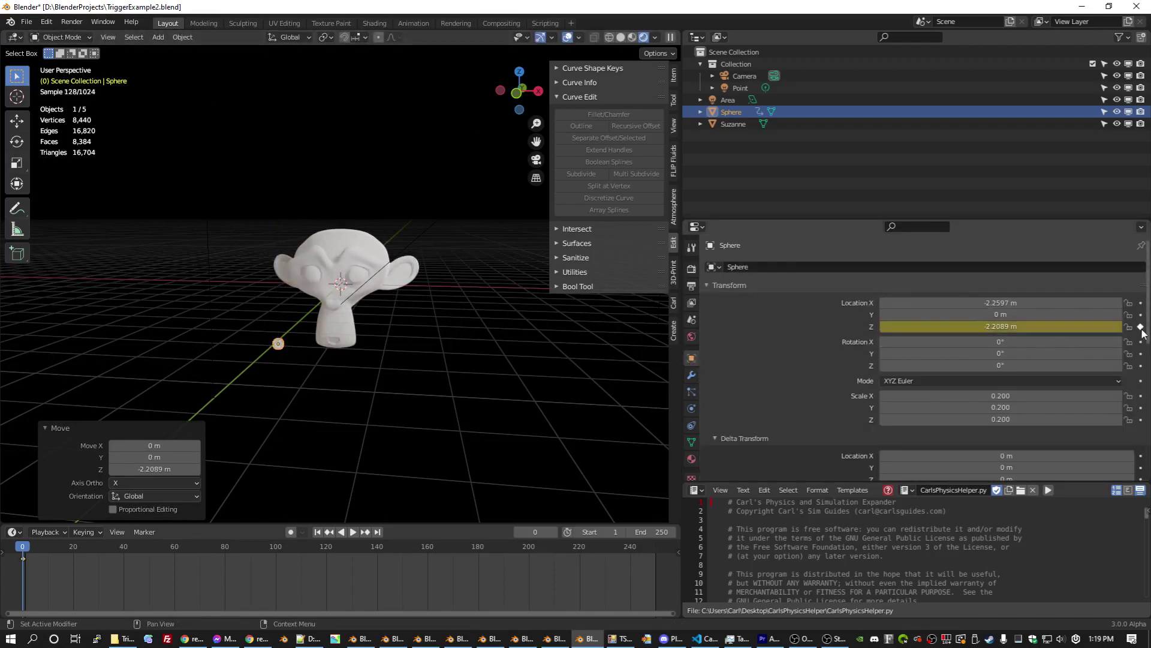
key("space")
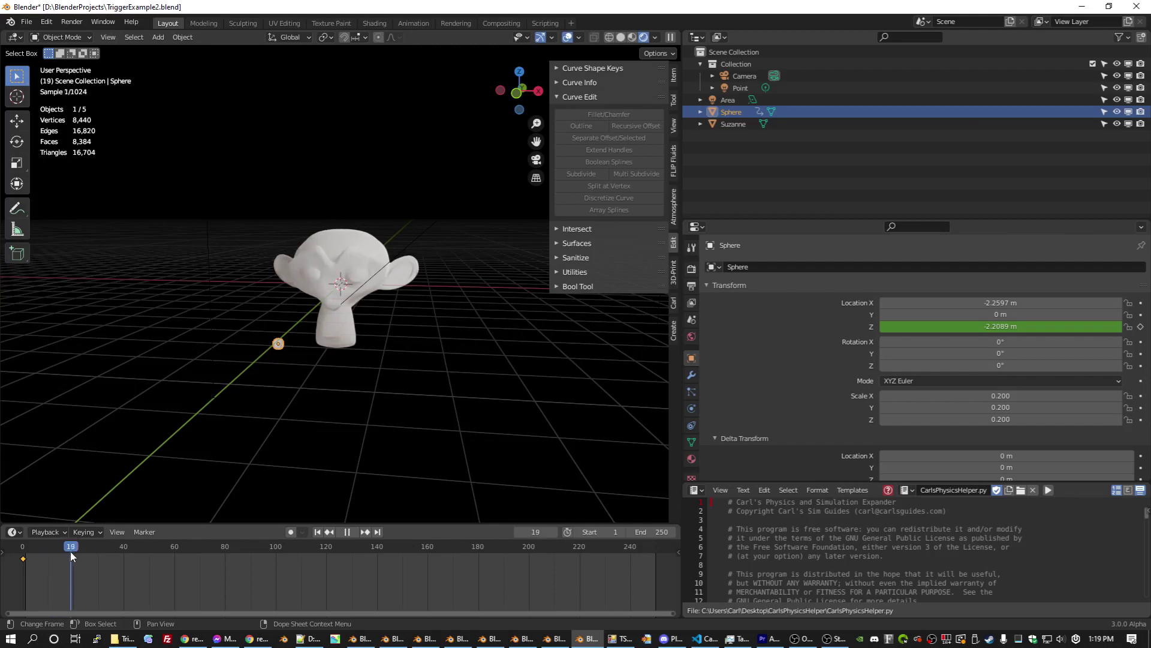
key("g")
key("z")
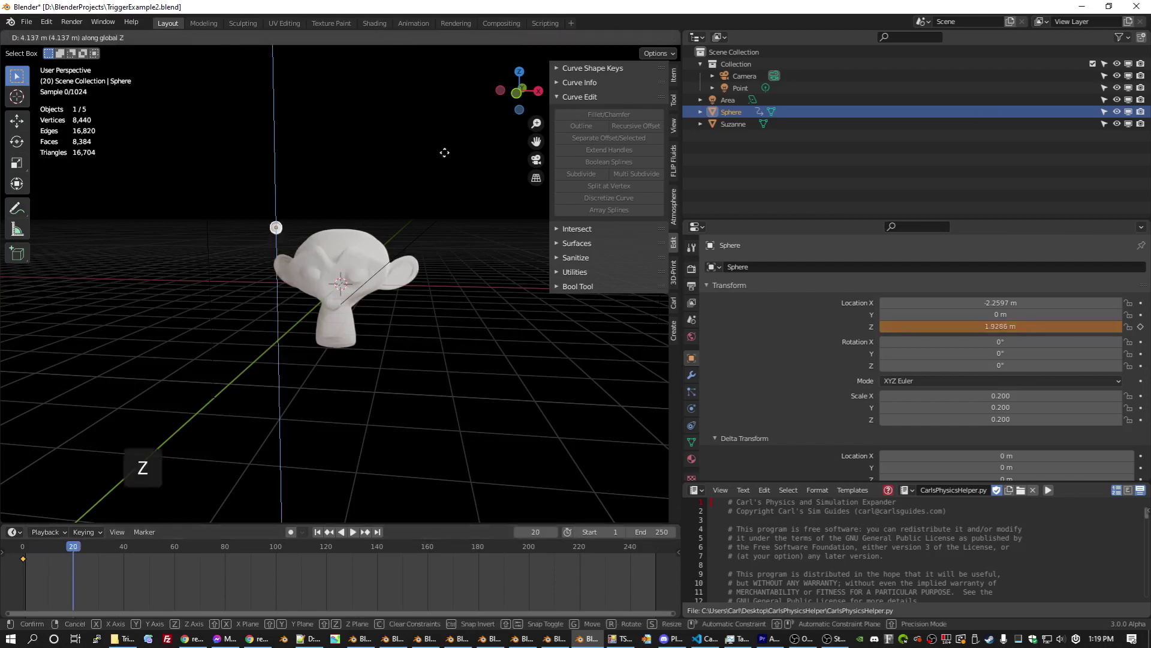
left_click(438, 160)
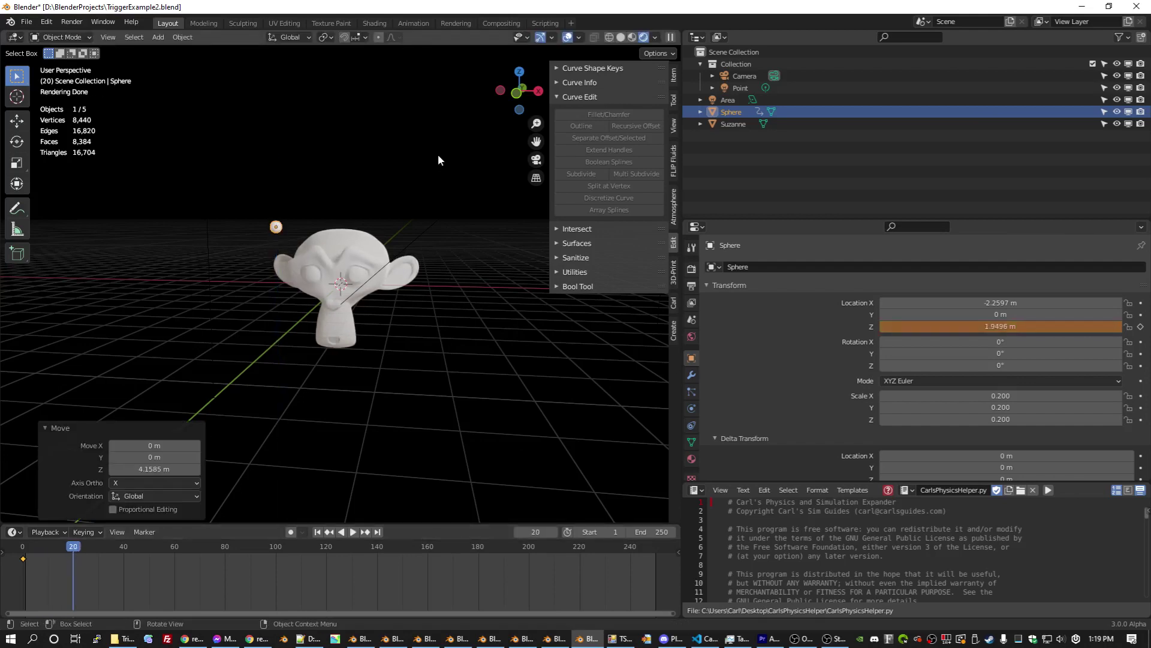
key("space")
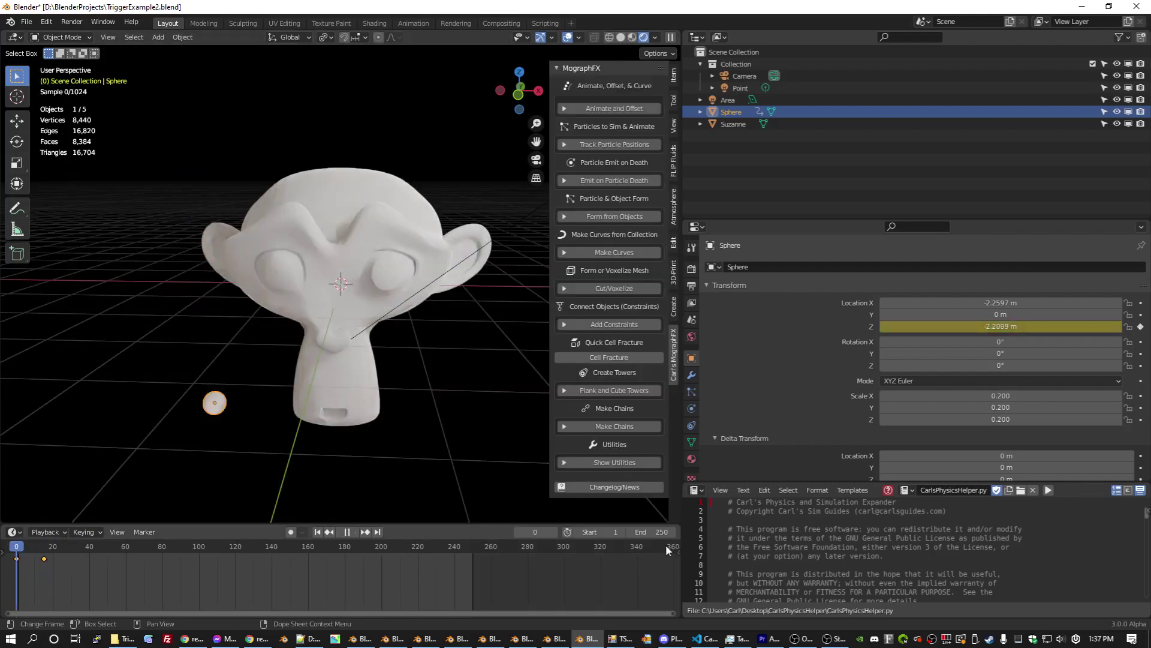
key("space")
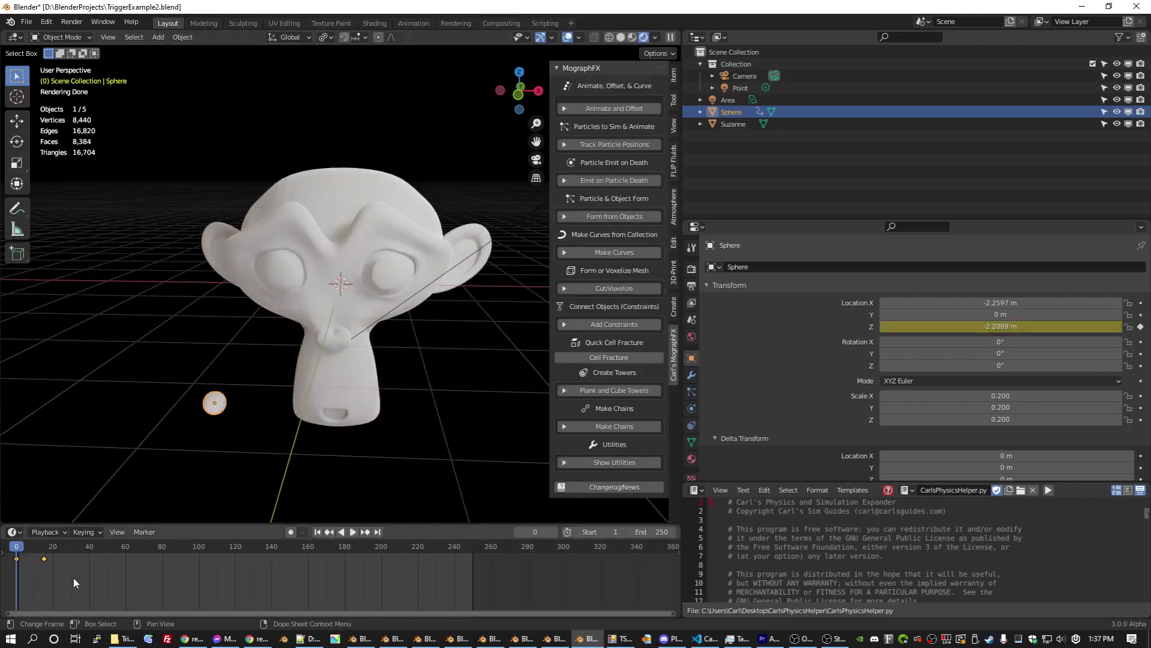
Duplicate the height keys 30 frames later, repeating until about frame 315
key("Up")
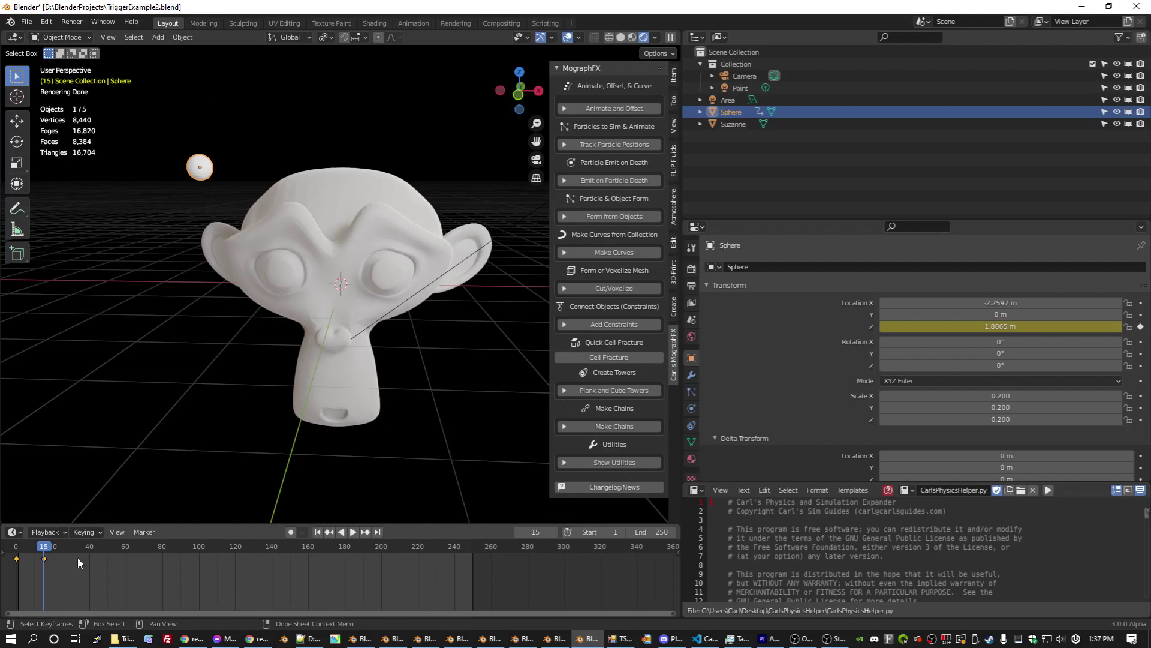
key("shift+d")
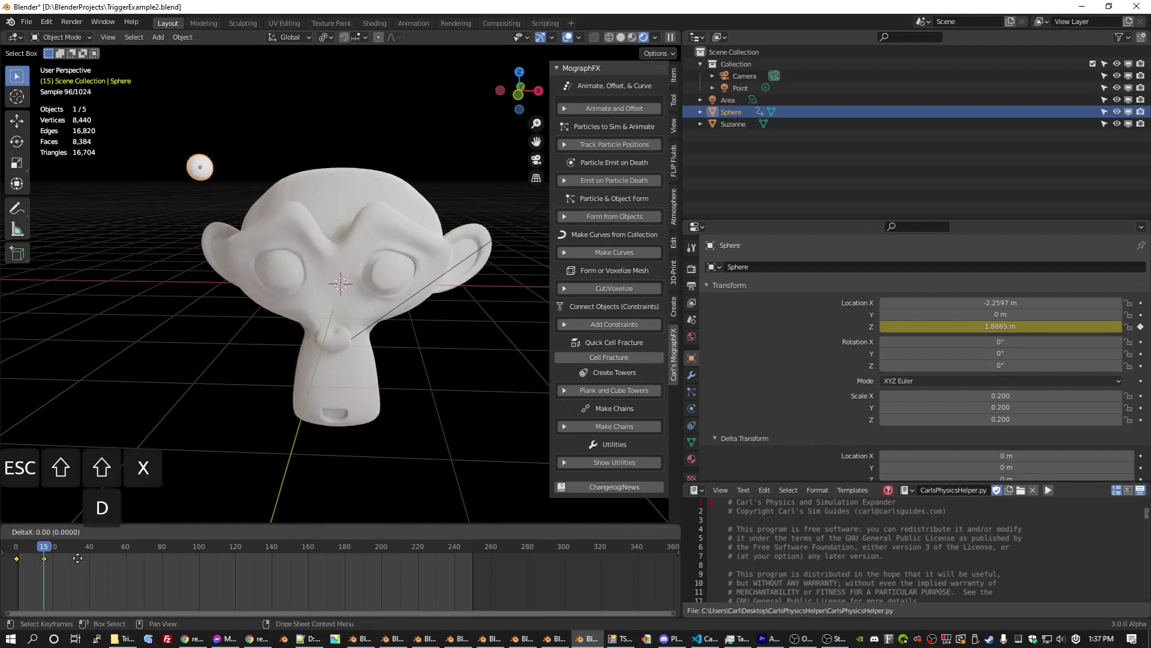
type("30")
key("Return")
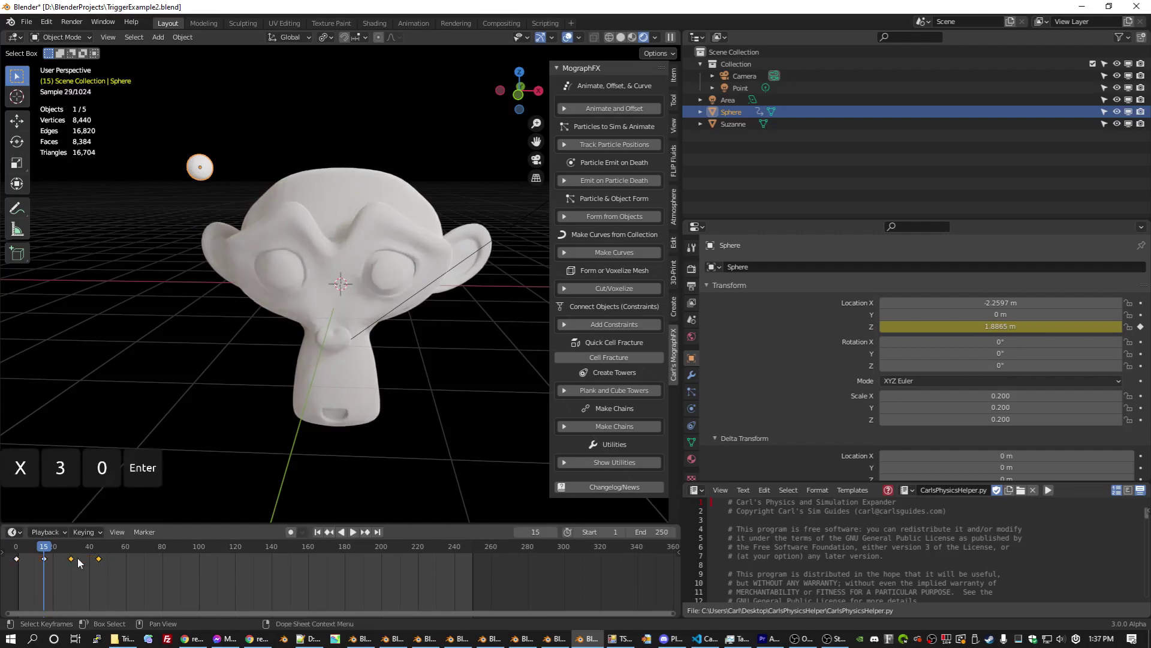
key("shift+r")
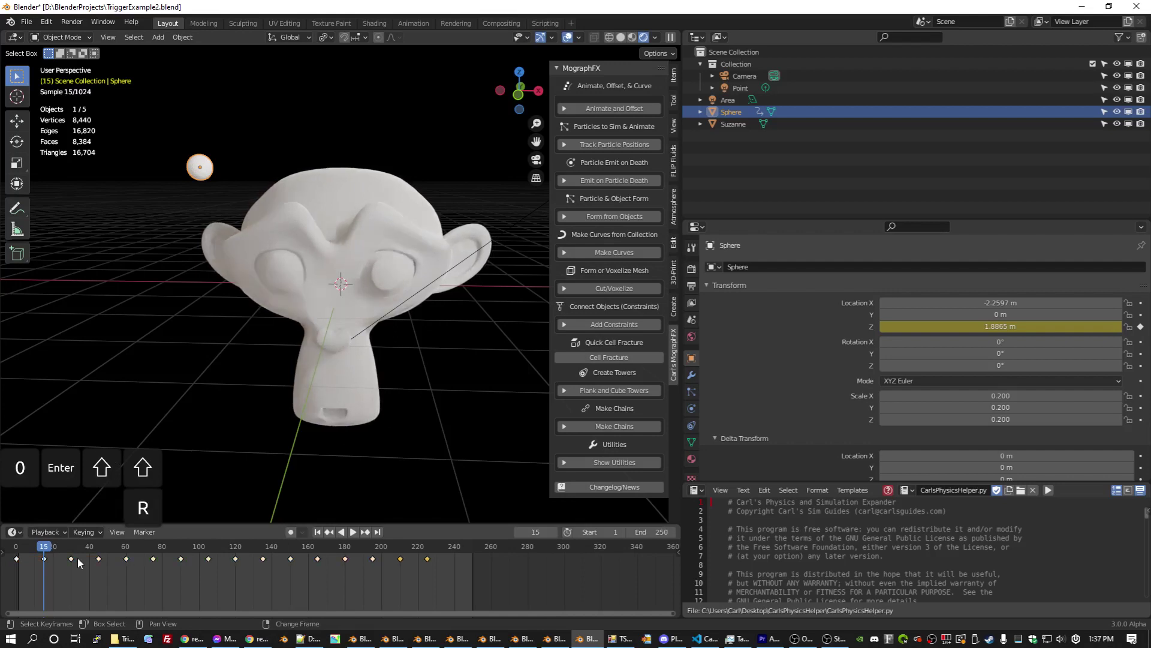
key("shift+r")
key("shift+r")
key("shift+r")
key("shift+r")
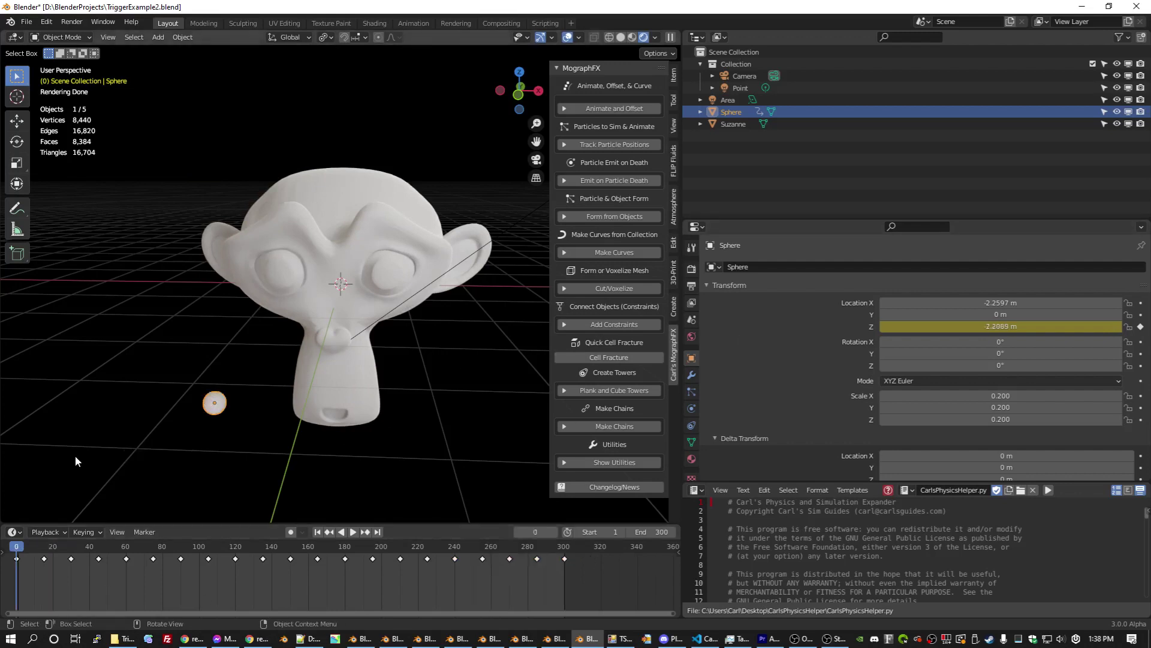
Keyframe the sphere's X travel from the far left at frame 0 to X 2.5361 m at frame 300
middle_click_drag(211, 403, 224, 384)
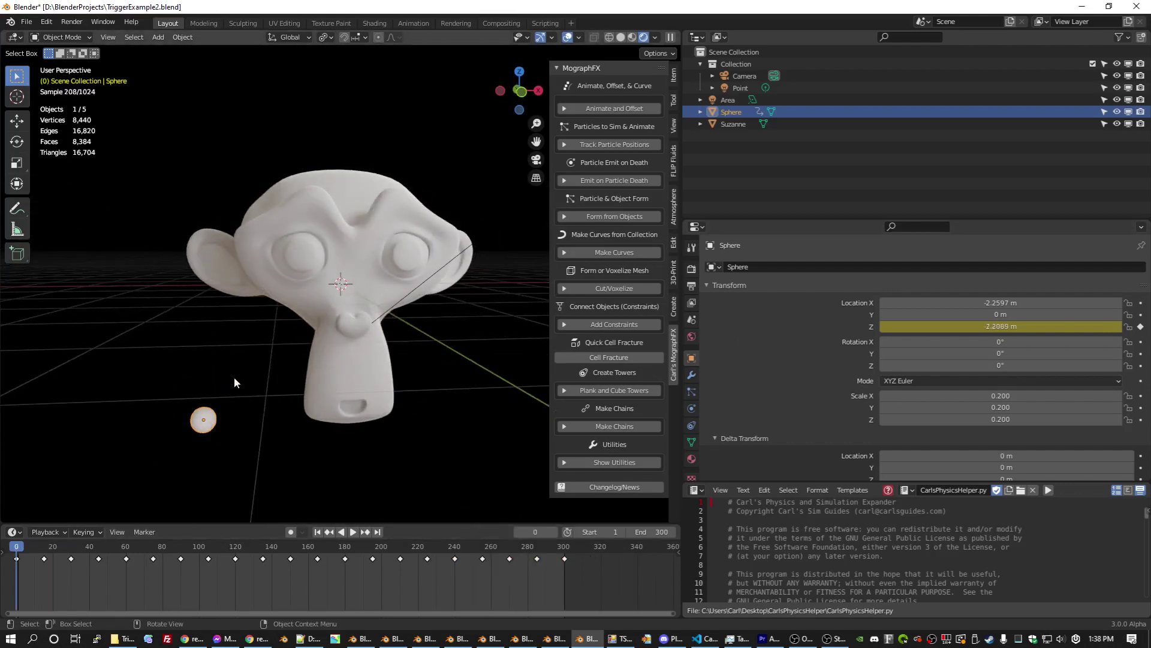
key("g")
key("x")
left_click(197, 384)
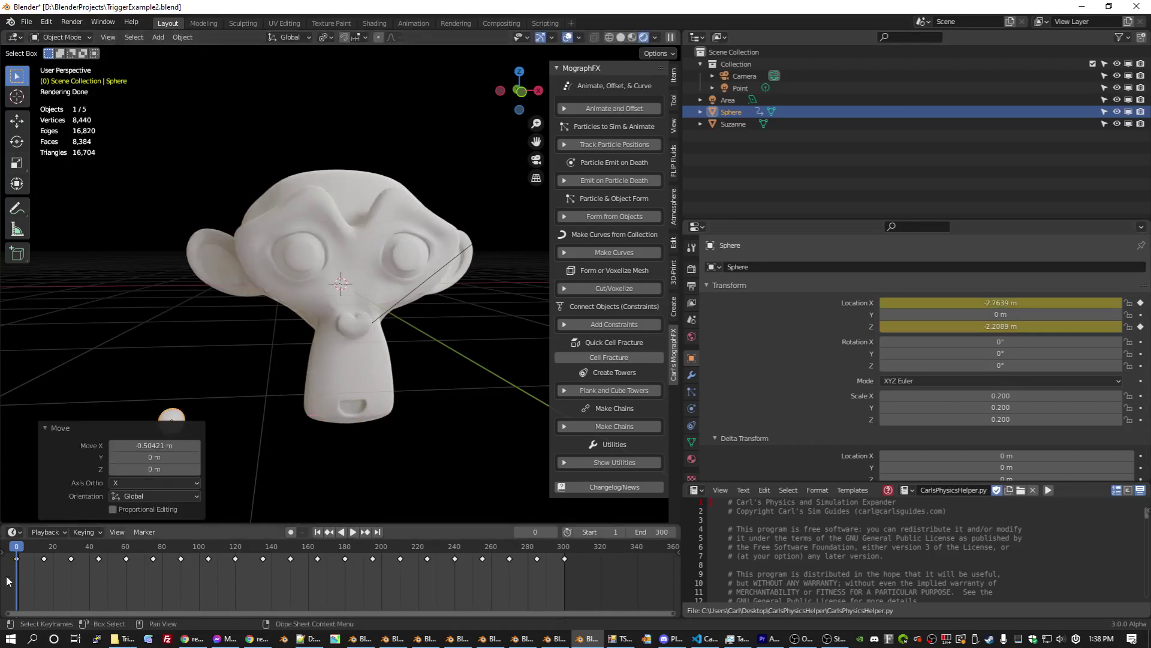
left_click_drag(17, 547, 564, 547)
key("g")
key("x")
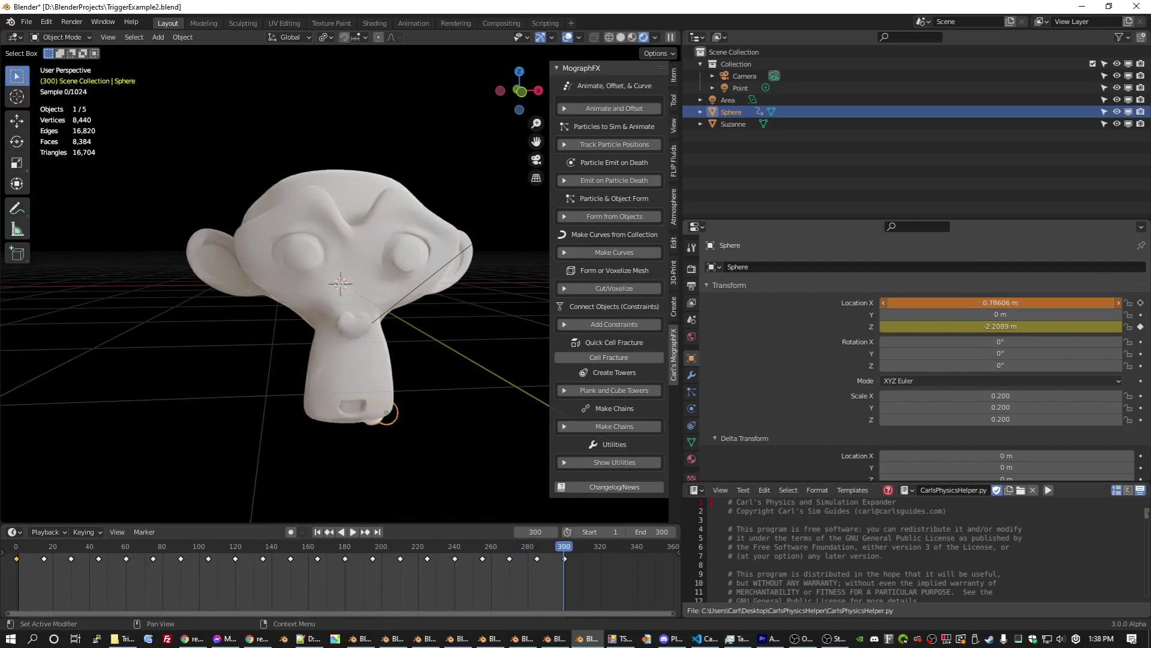
left_click(419, 240)
middle_click_drag(420, 240, 384, 228)
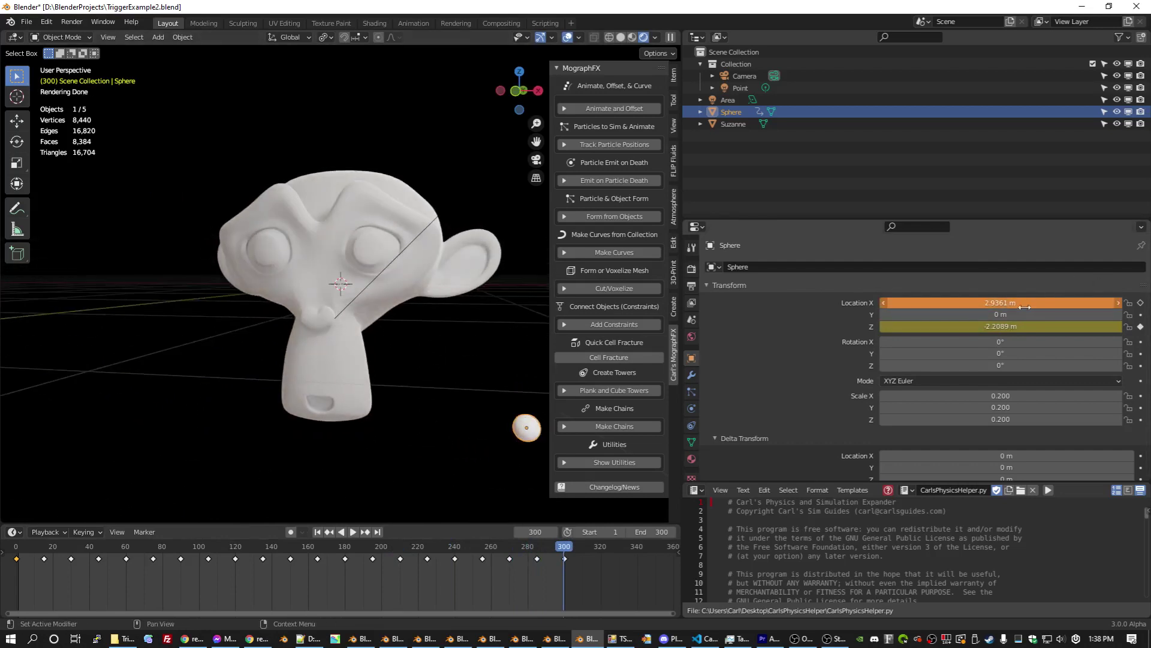
left_click_drag(1000, 302, 968, 303)
key("i")
Play the animation from frame 0 to check the sphere's motion
left_click(9, 546)
key("space")
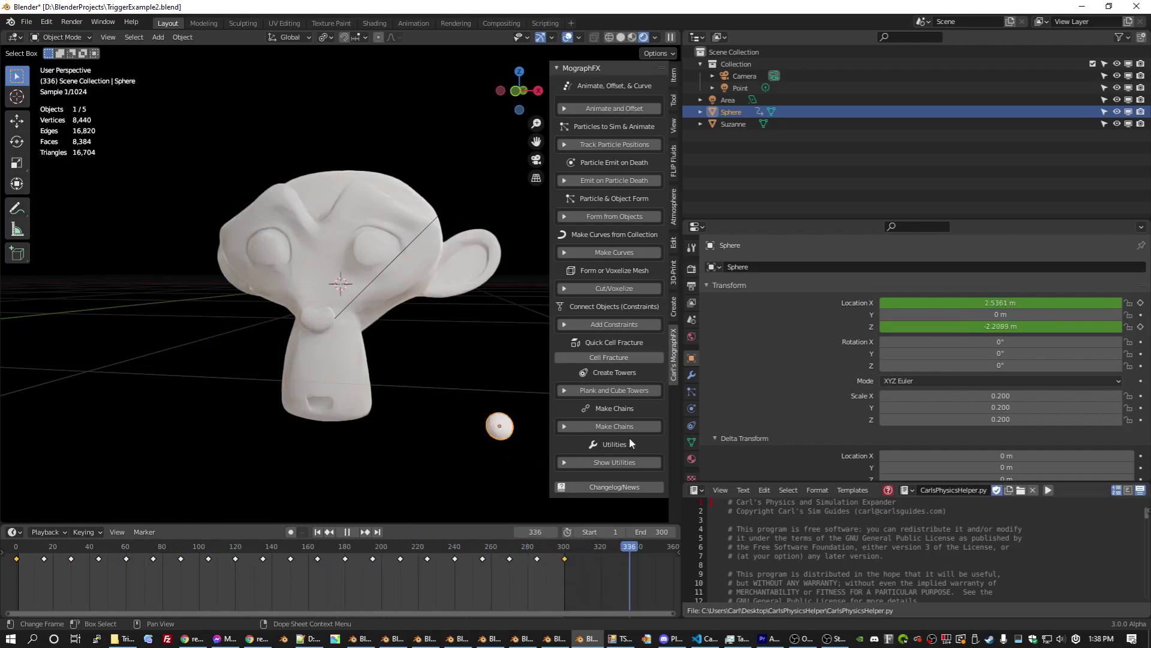
key("Escape")
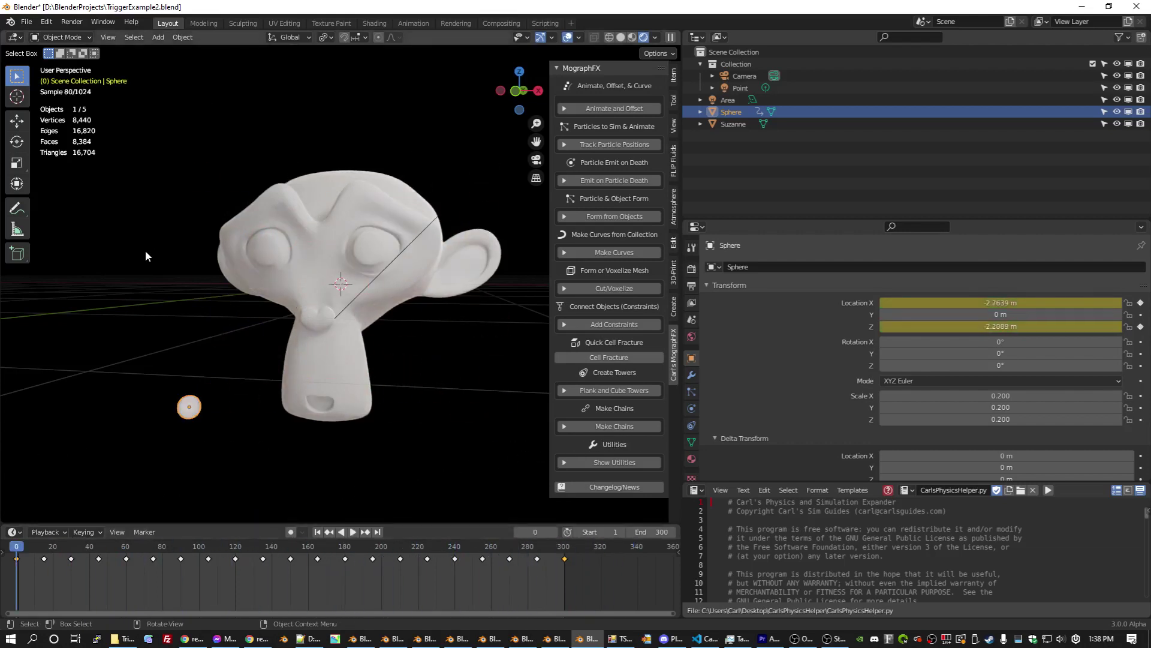
middle_click_drag(261, 246, 299, 250)
Move Suzanne into a new Collection 2
left_click(298, 250)
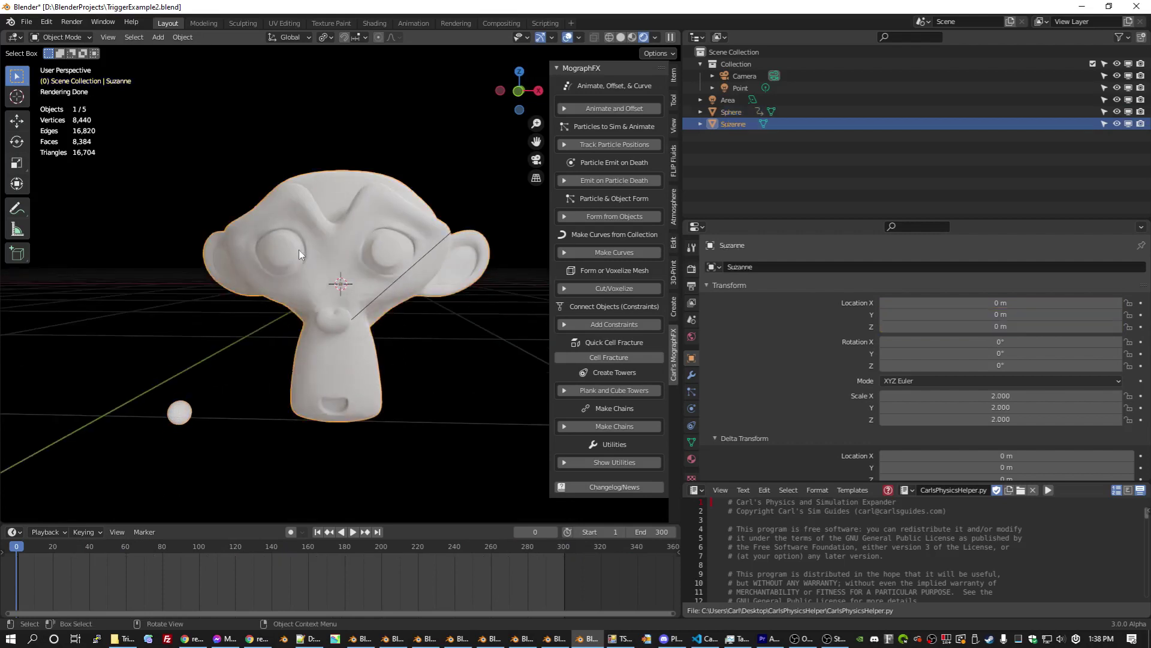
key("m")
left_click(359, 151)
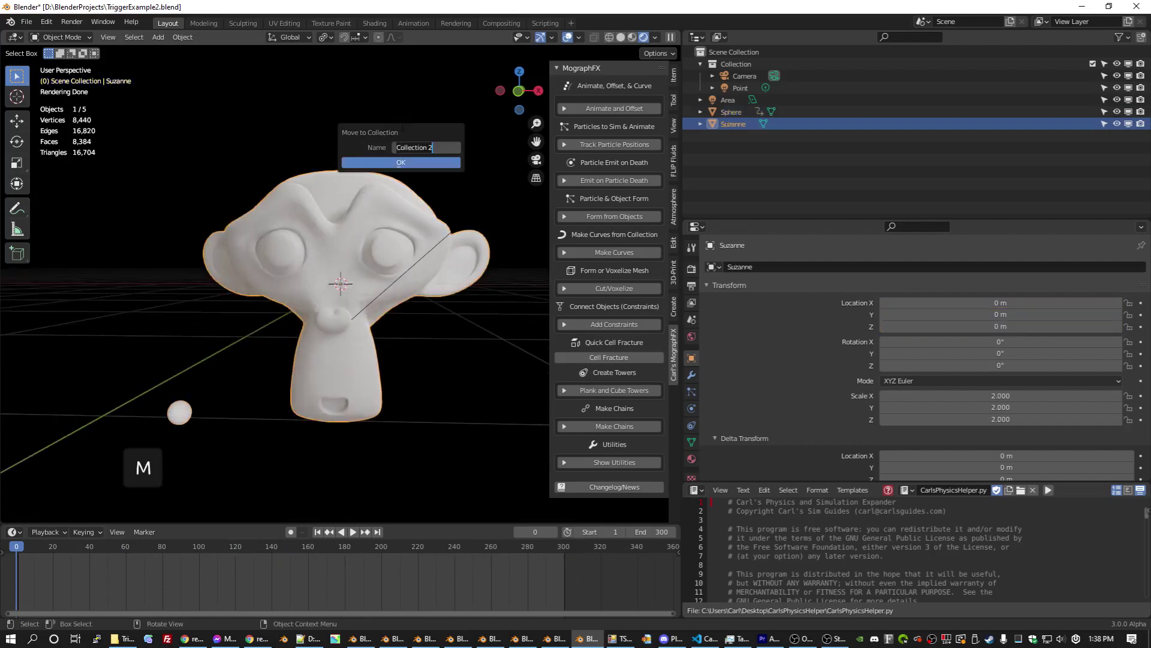
left_click(413, 163)
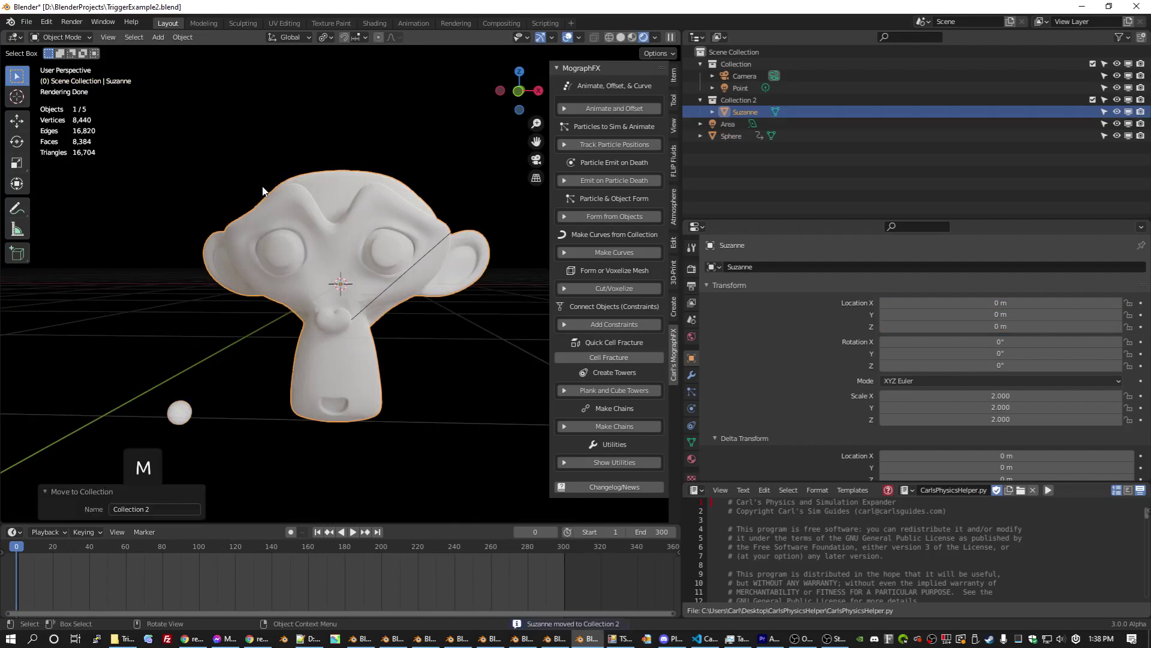
Edge Split Suzanne's mesh and separate it into loose pieces
key("Tab")
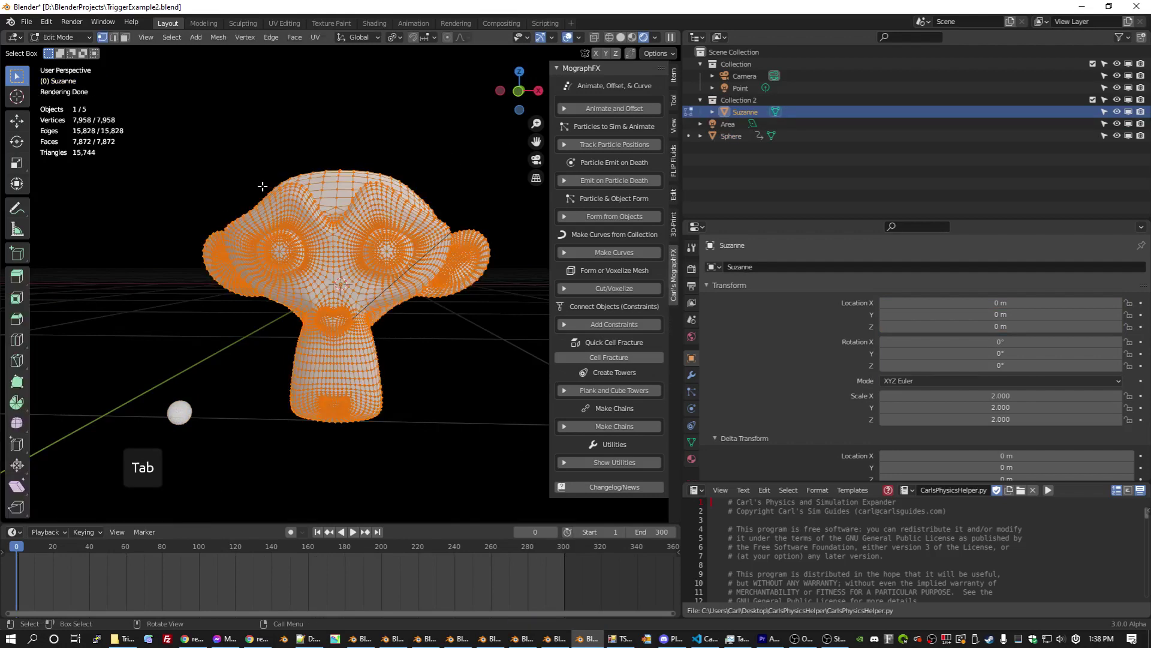
key("F3")
type("edge")
type(" split")
key("Return")
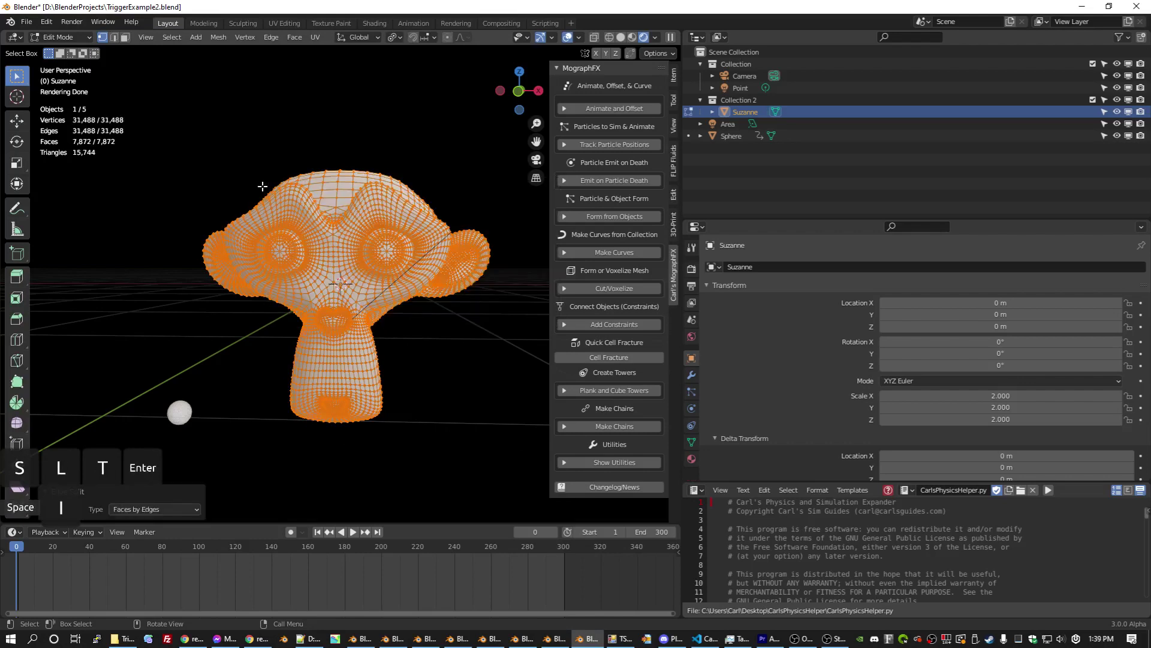
key("p")
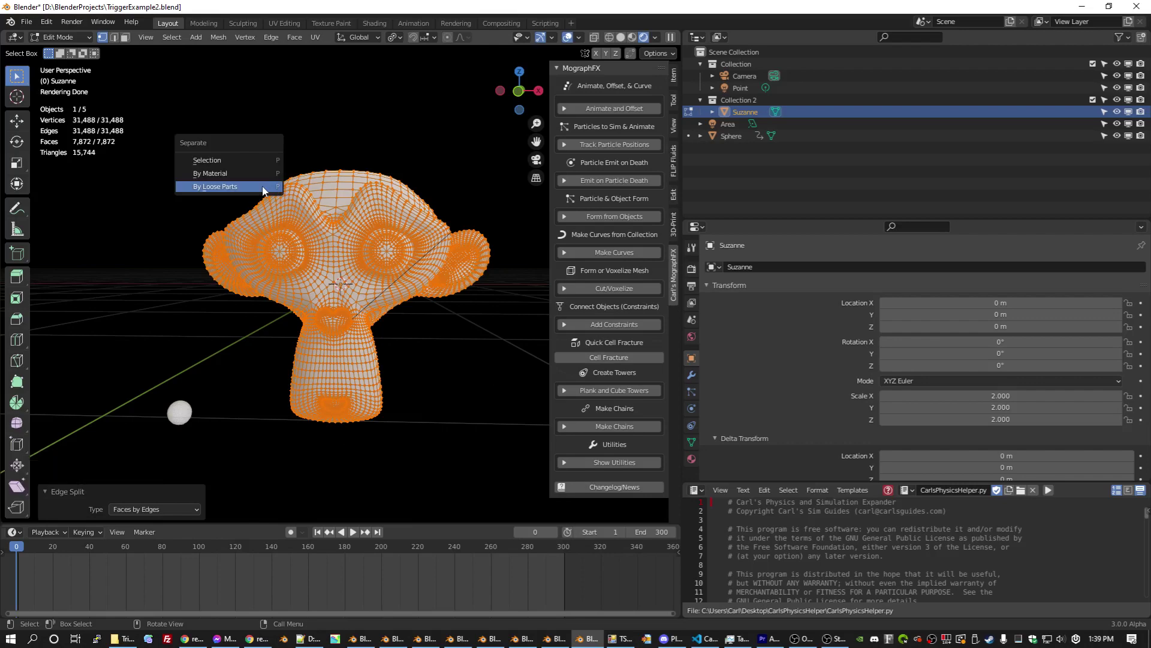
left_click(263, 187)
key("Tab")
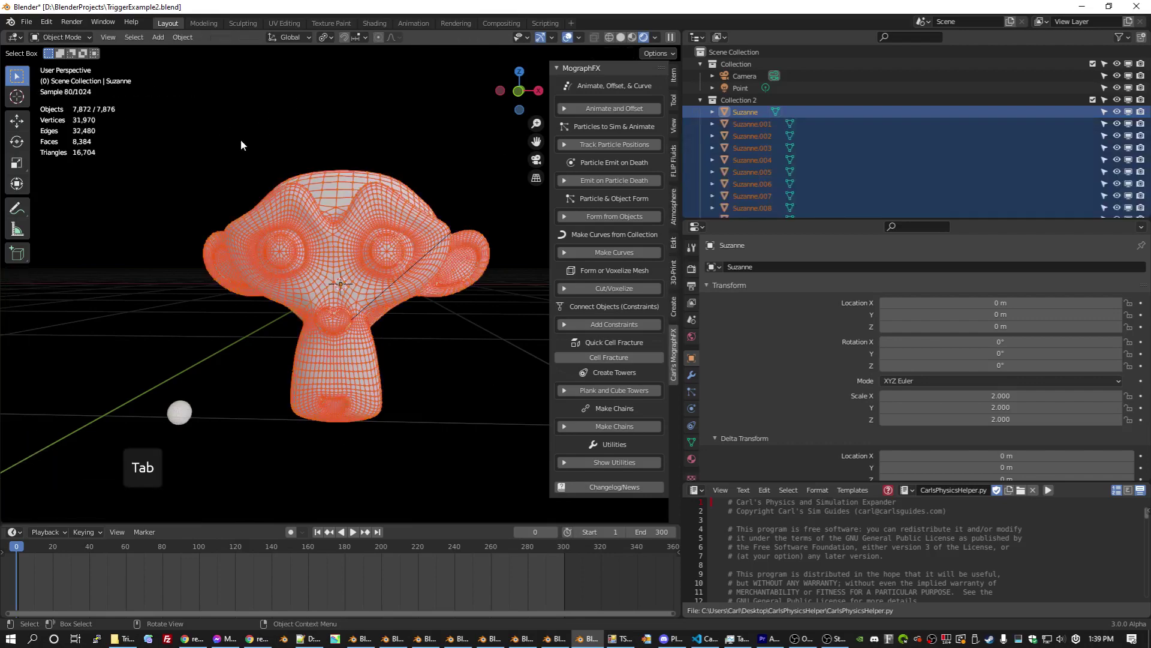
Set every piece's origin to Center of Mass (Volume)
left_click(183, 37)
mouse_move(192, 66)
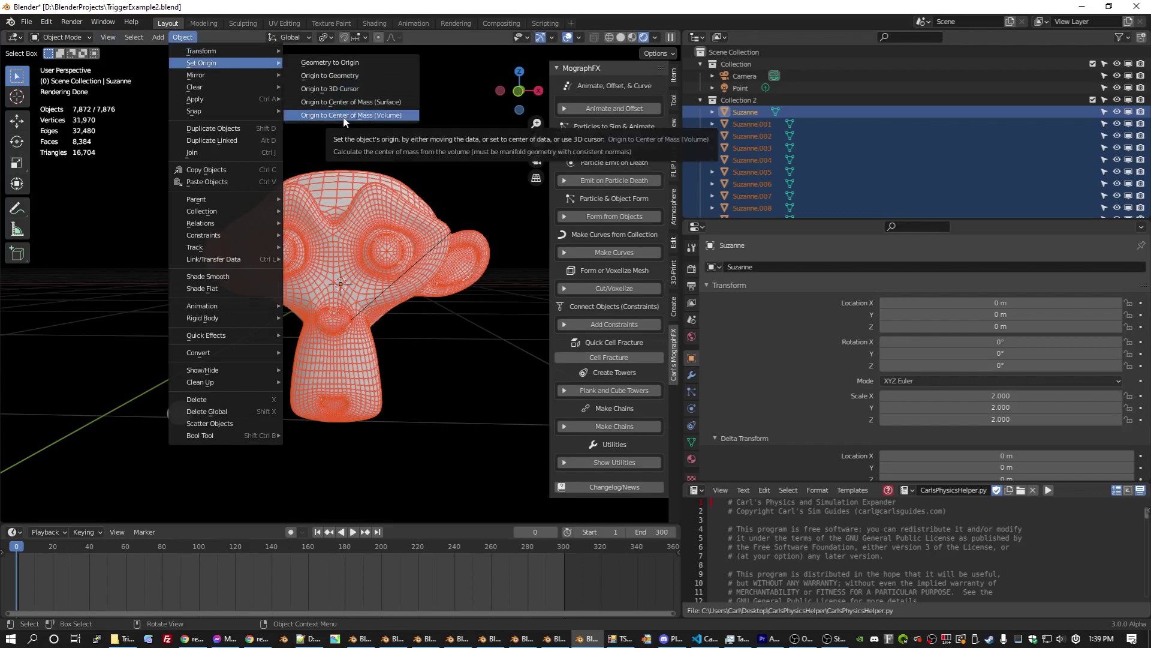
key("Return")
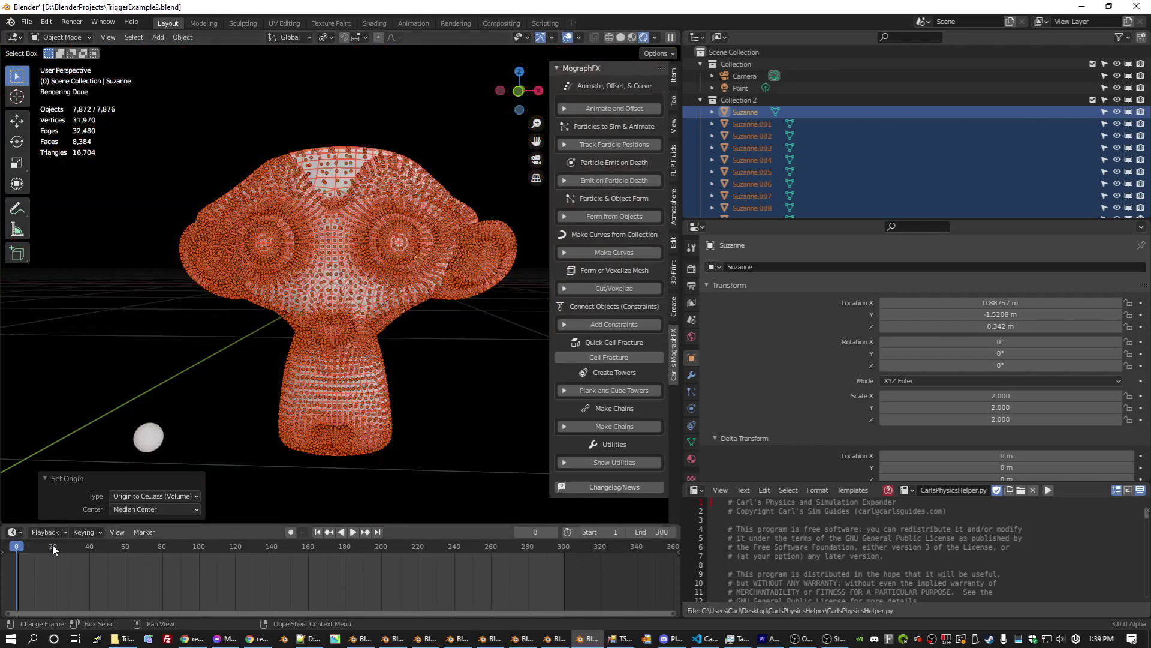
Keyframe the cubes' scale at 2.0 on frame 20 and 0 on frame 0
left_click(53, 544)
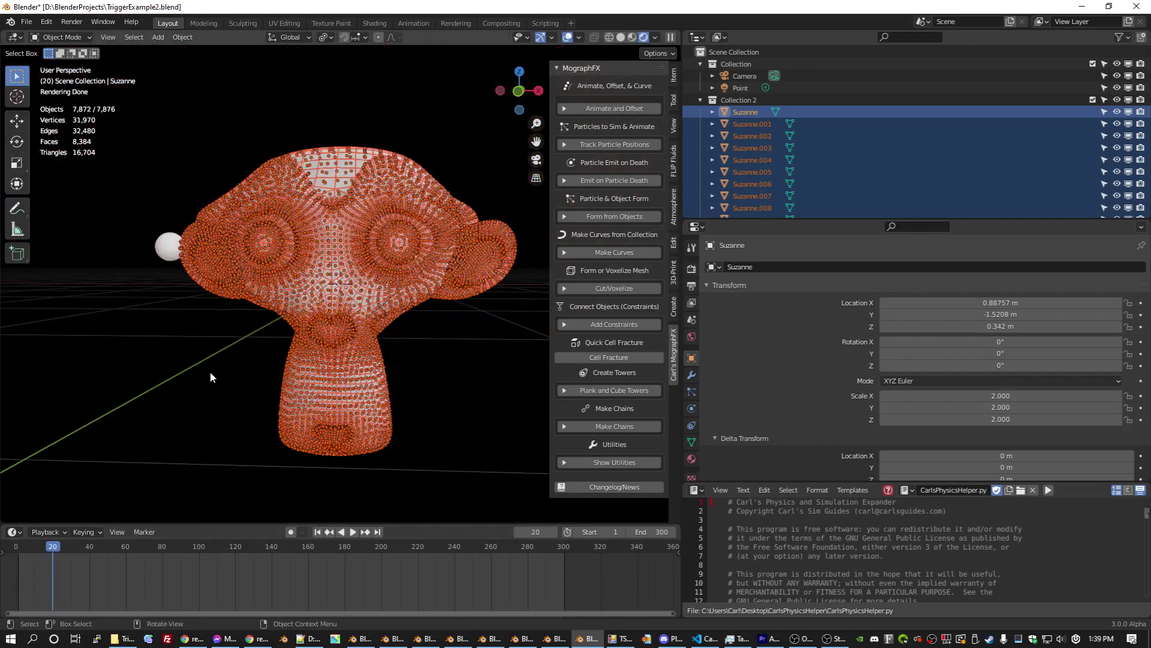
key("i")
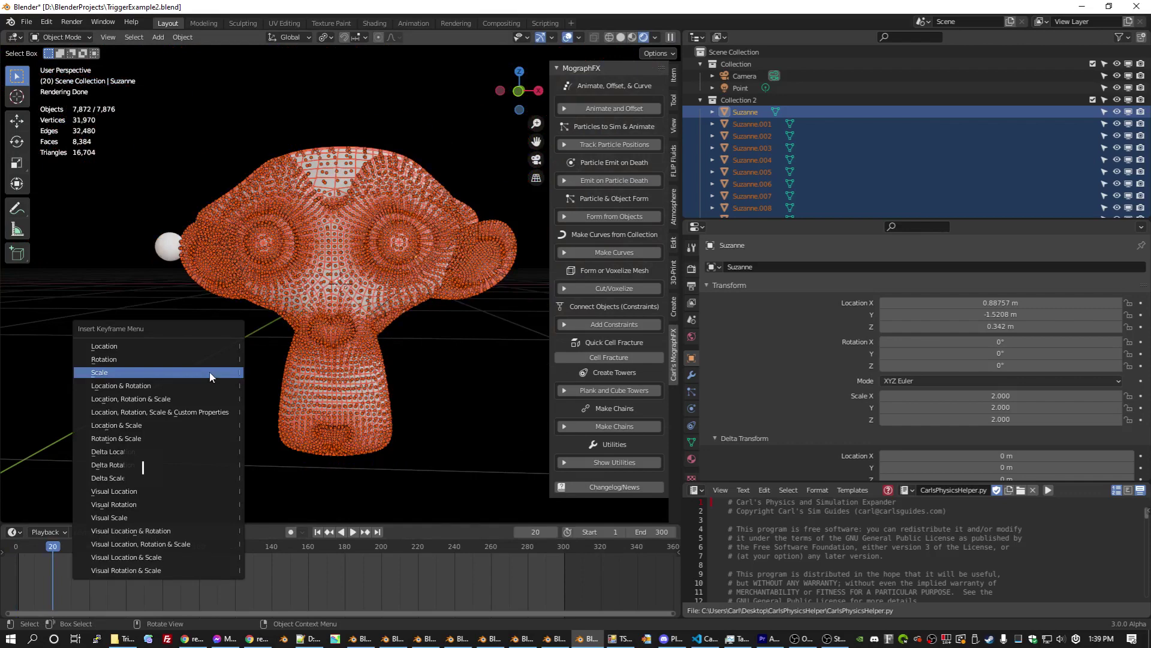
left_click(210, 373)
left_click(12, 546)
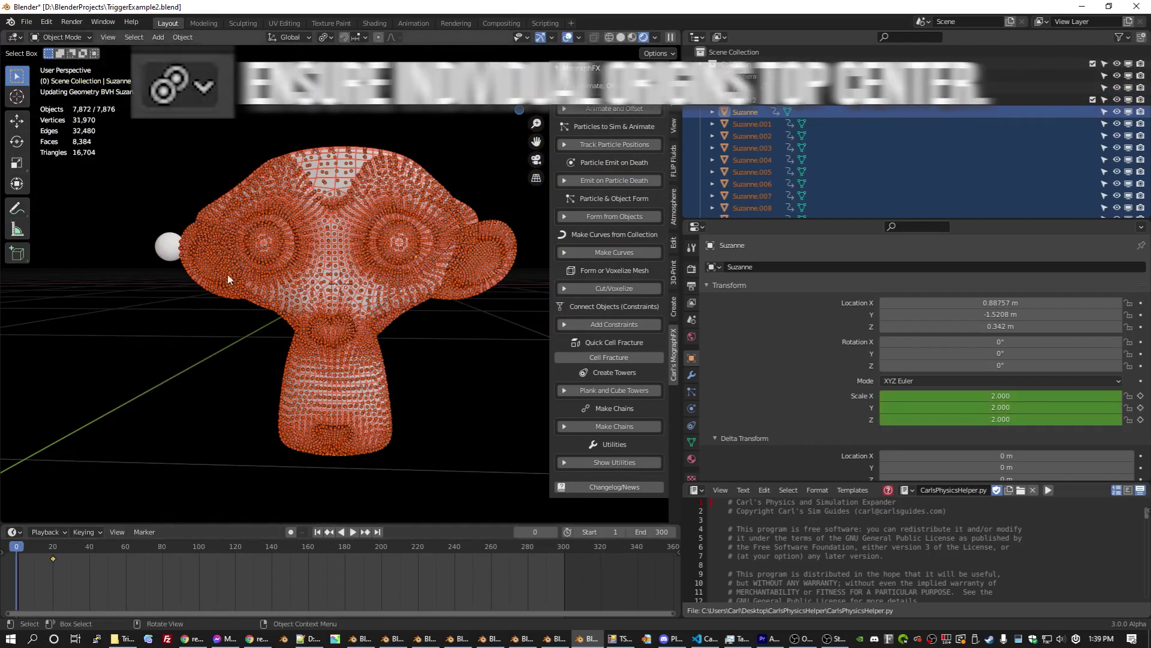
key("s")
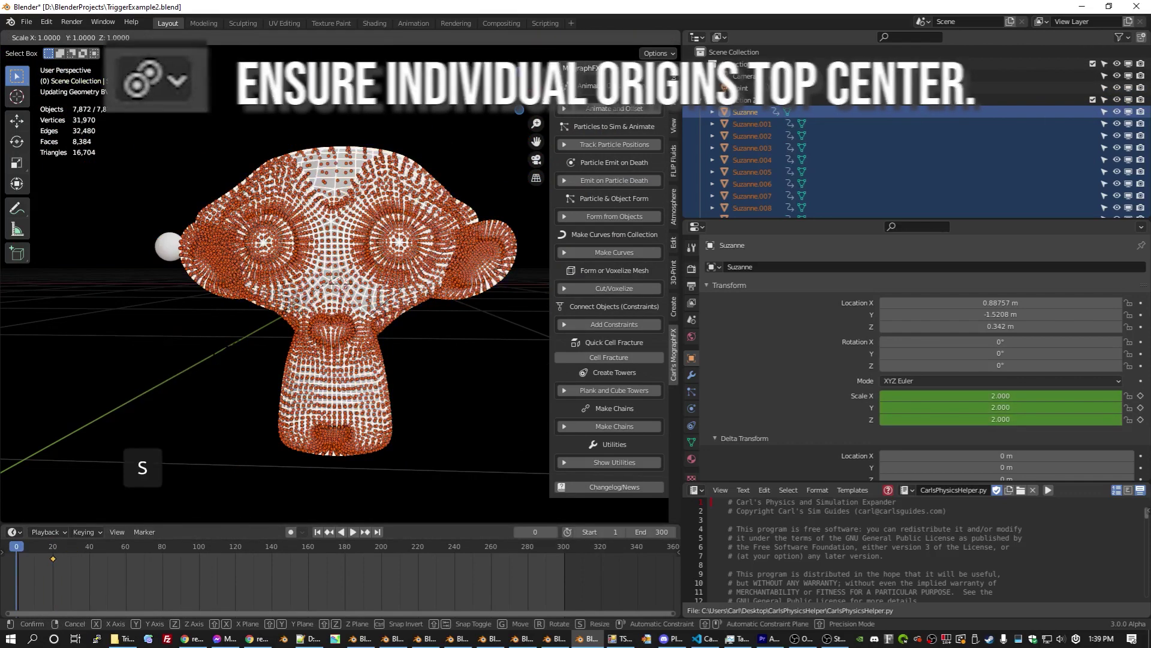
key("0")
key("Return")
key("i")
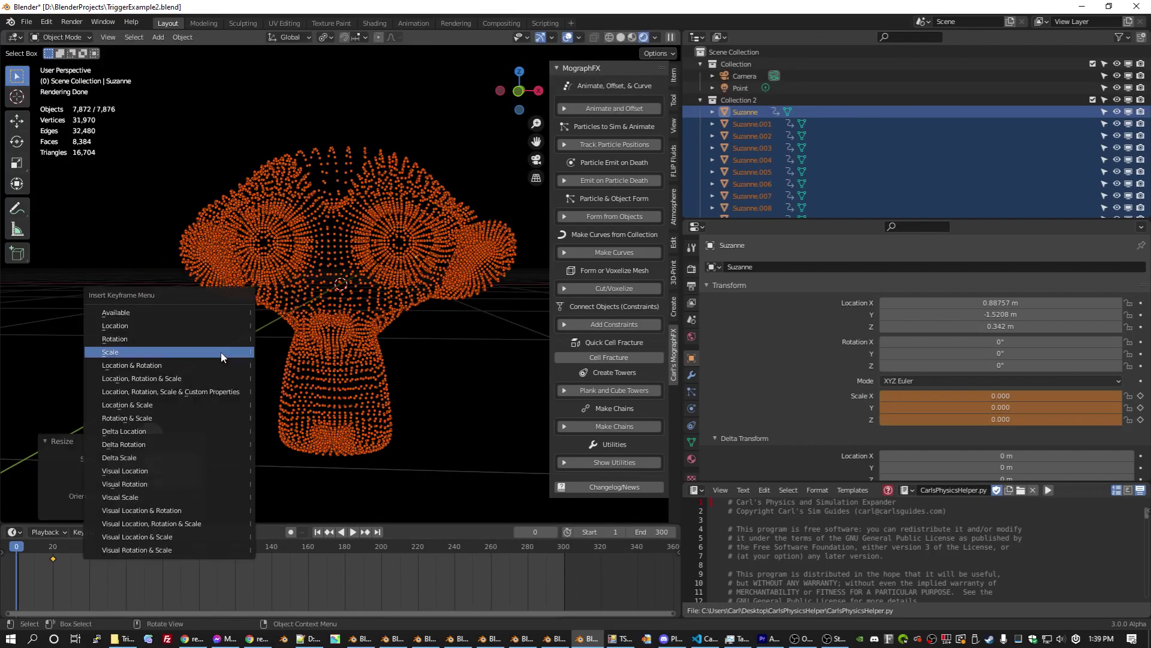
left_click(221, 356)
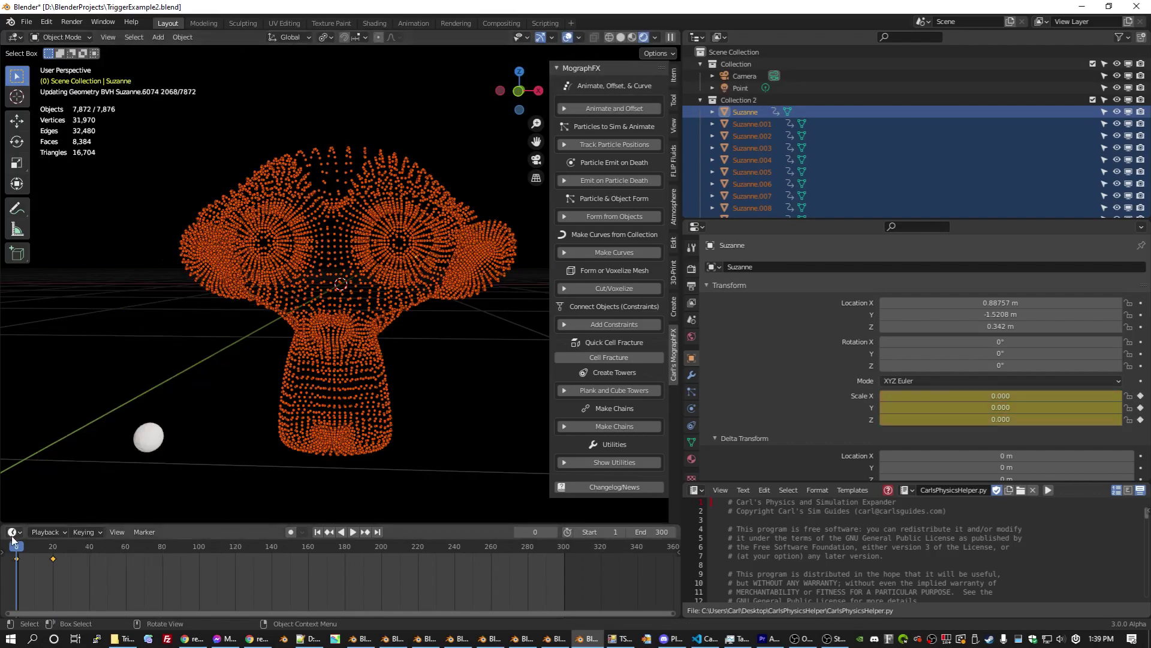
Preview the growth animation and save TriggerExample2.blend
key("space")
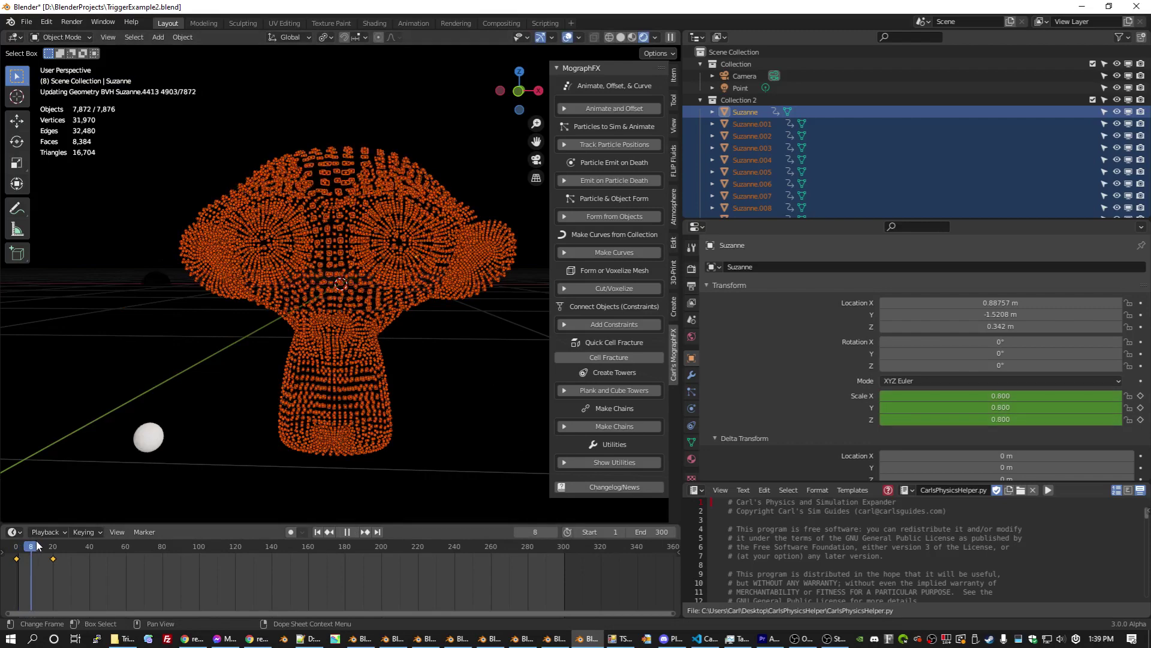
key("Escape")
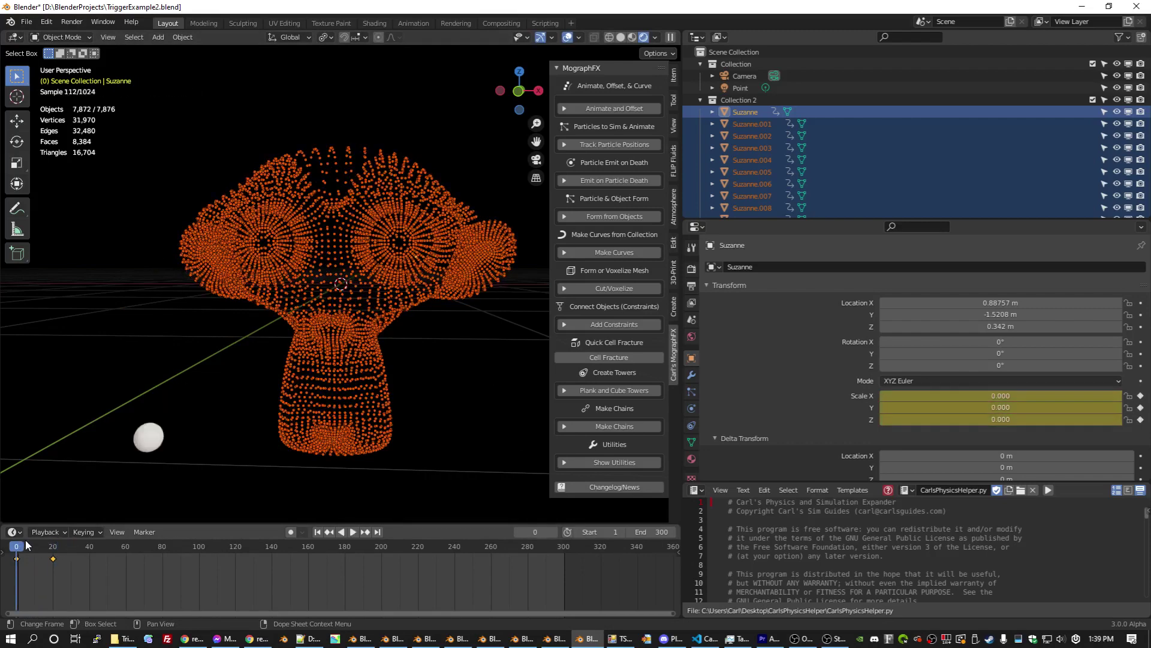
key("ctrl+s")
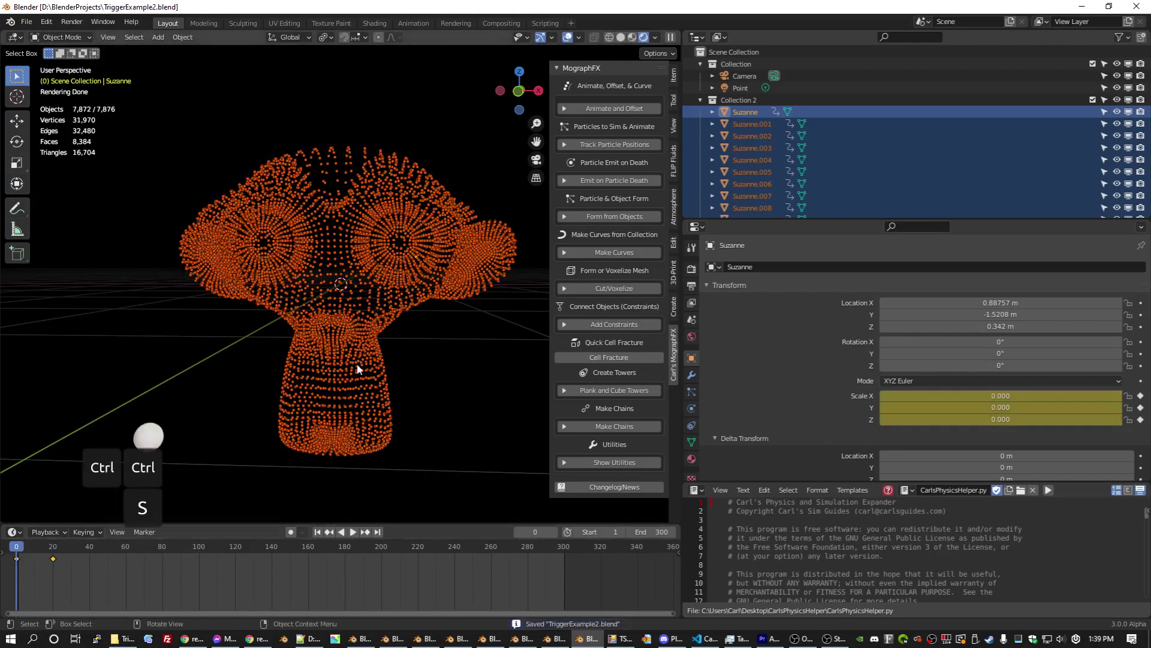
Give the material a yellow emission of strength 5, keyframed at frame 0
left_click(691, 460)
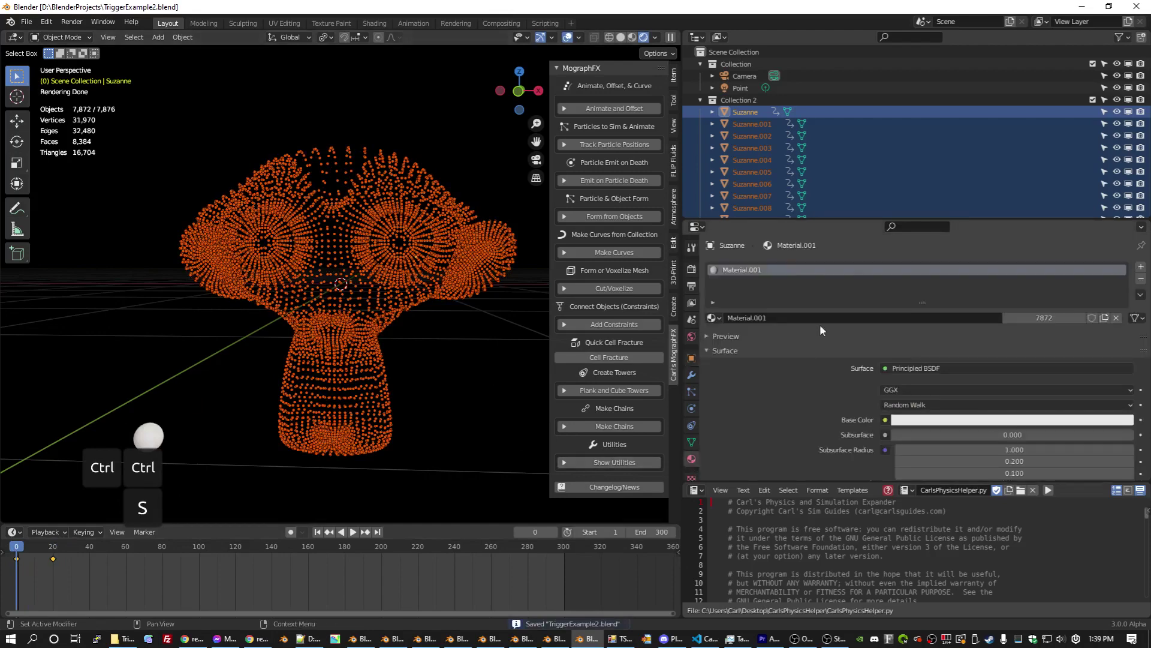
scroll(819, 324, "down", 15)
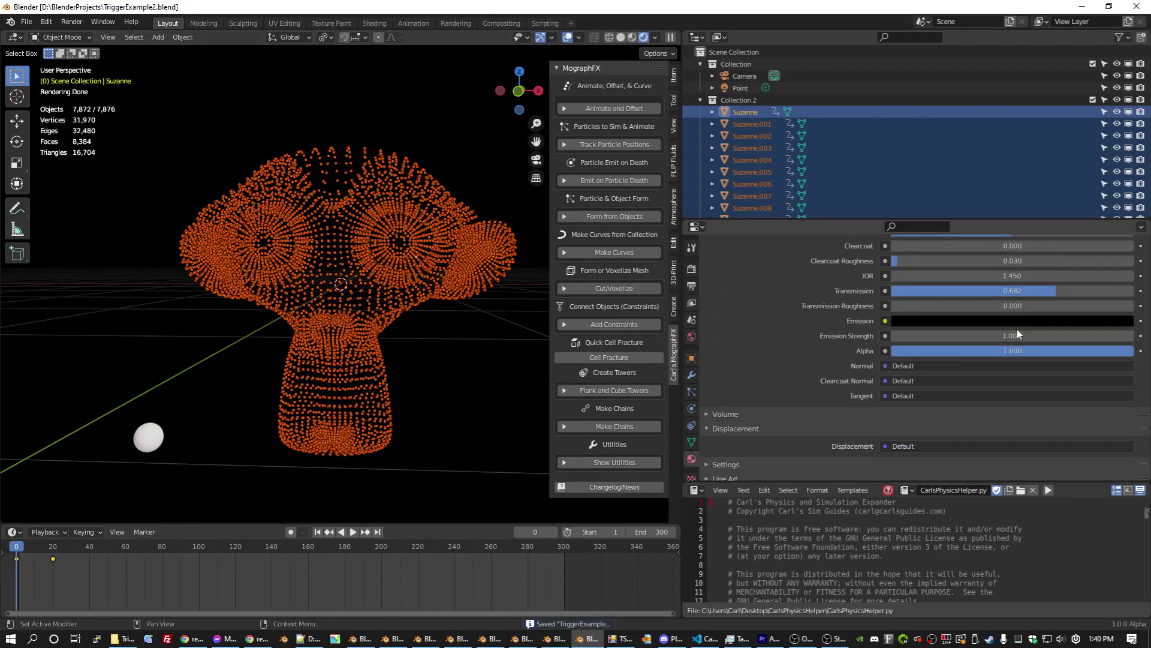
left_click(1012, 335)
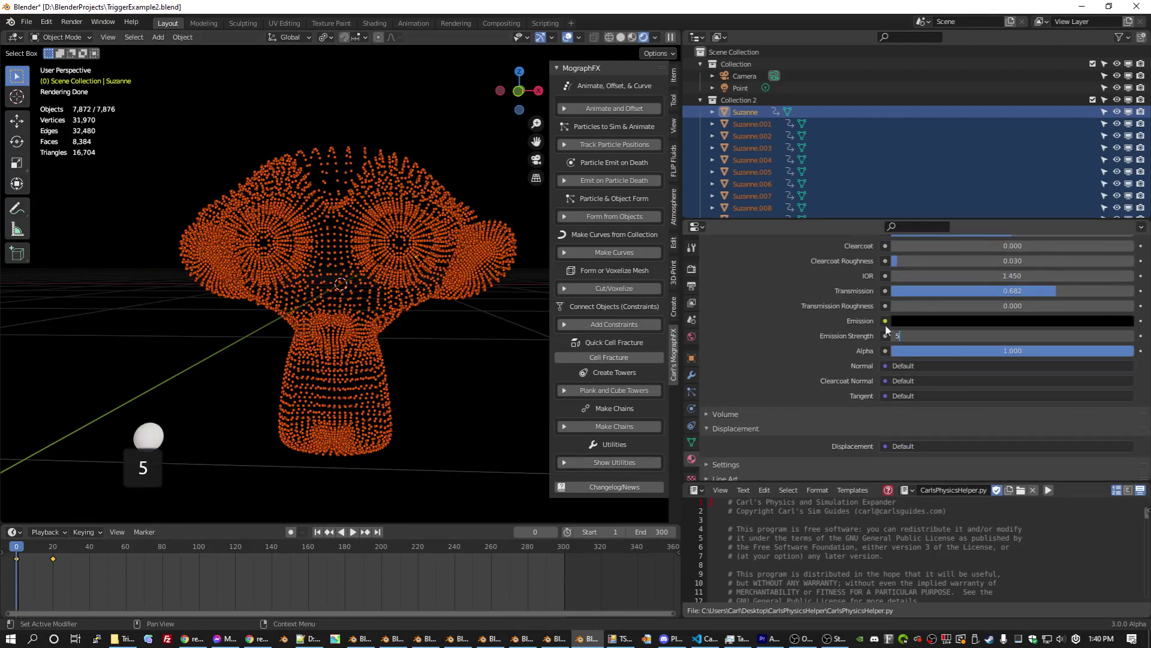
left_click(970, 322)
left_click(1107, 171)
key("i")
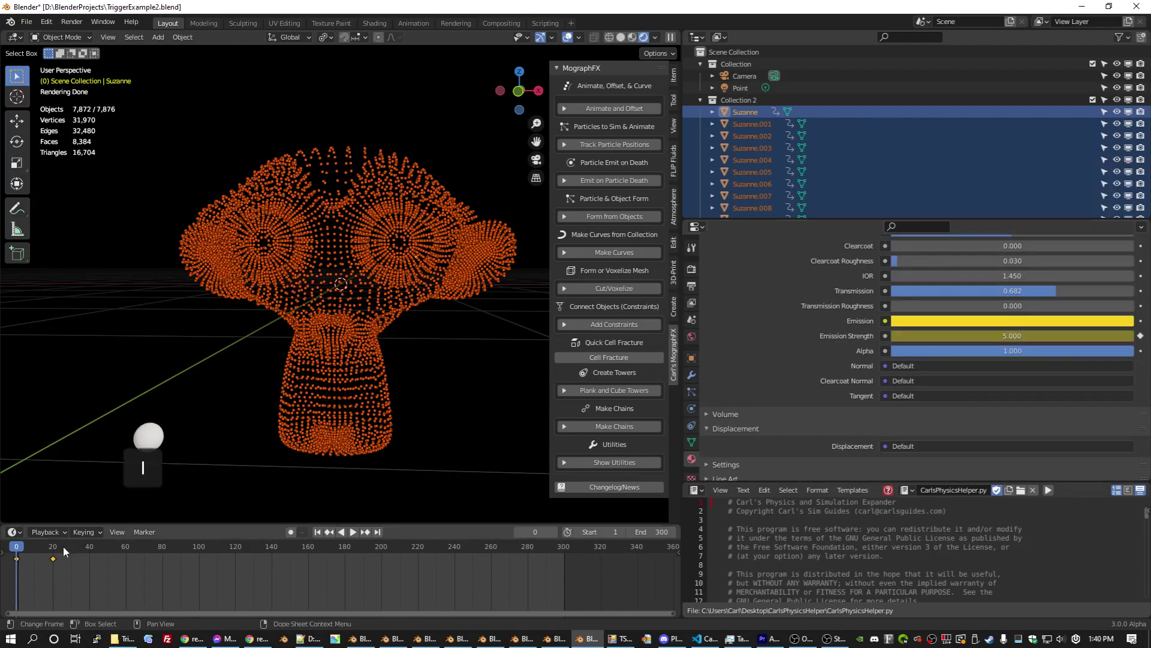
Keyframe the emission strength again at frame 30, return to frame 0 and save
left_click(74, 566)
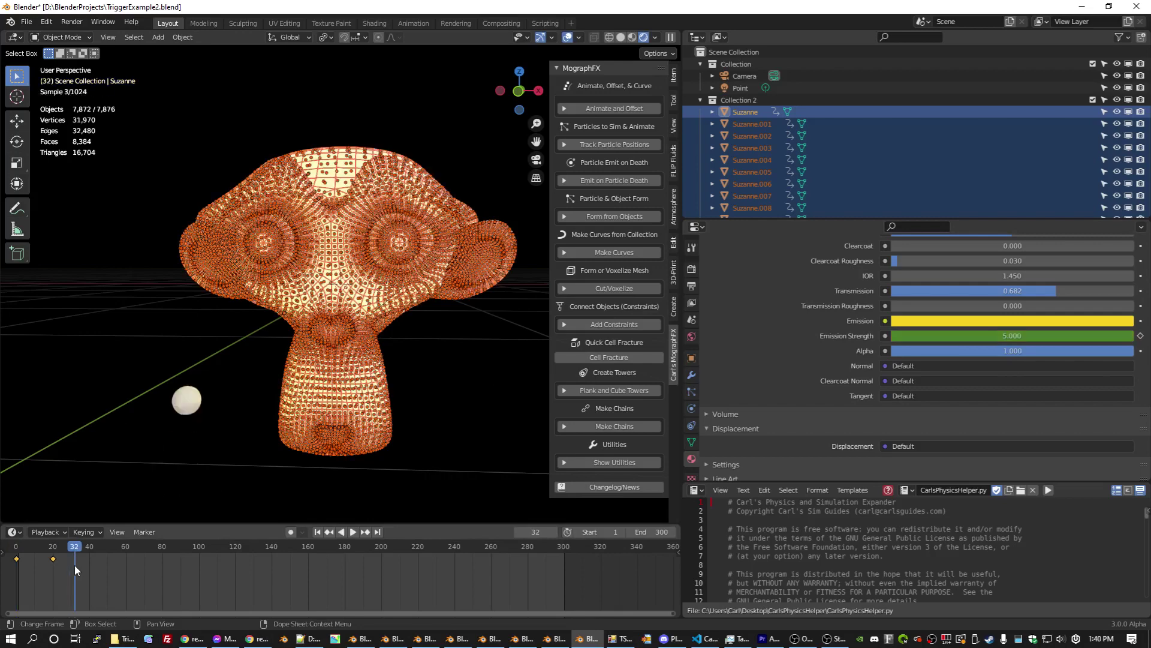
key("Left")
key("Left")
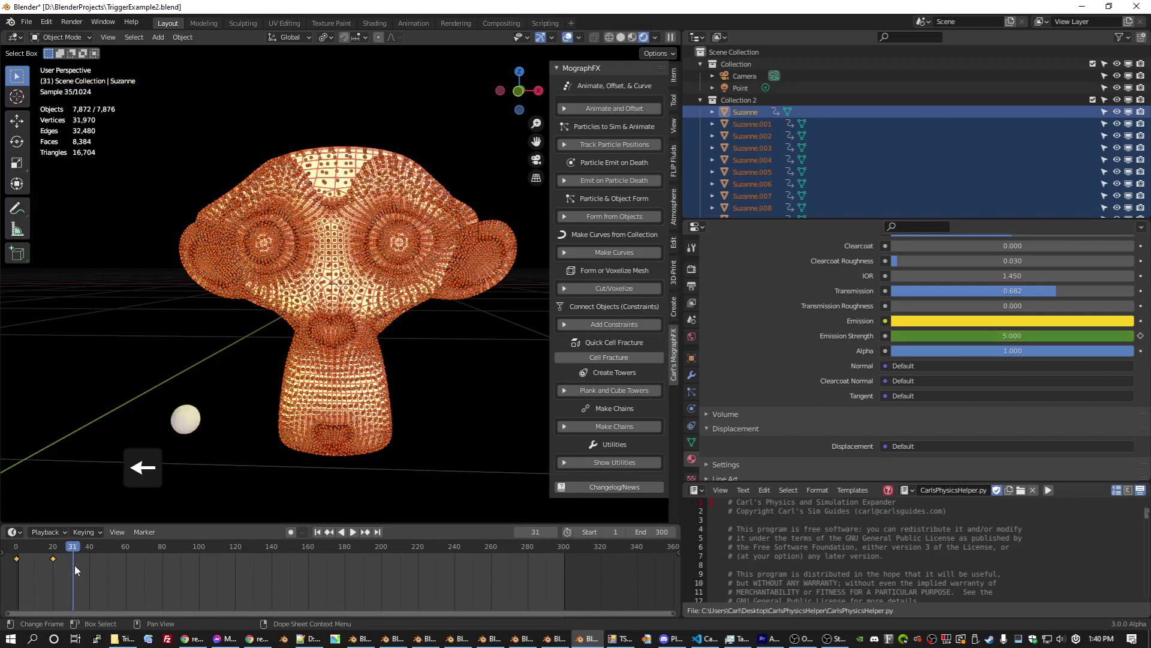
left_click(1140, 335)
key("shift+Left")
key("ctrl+s")
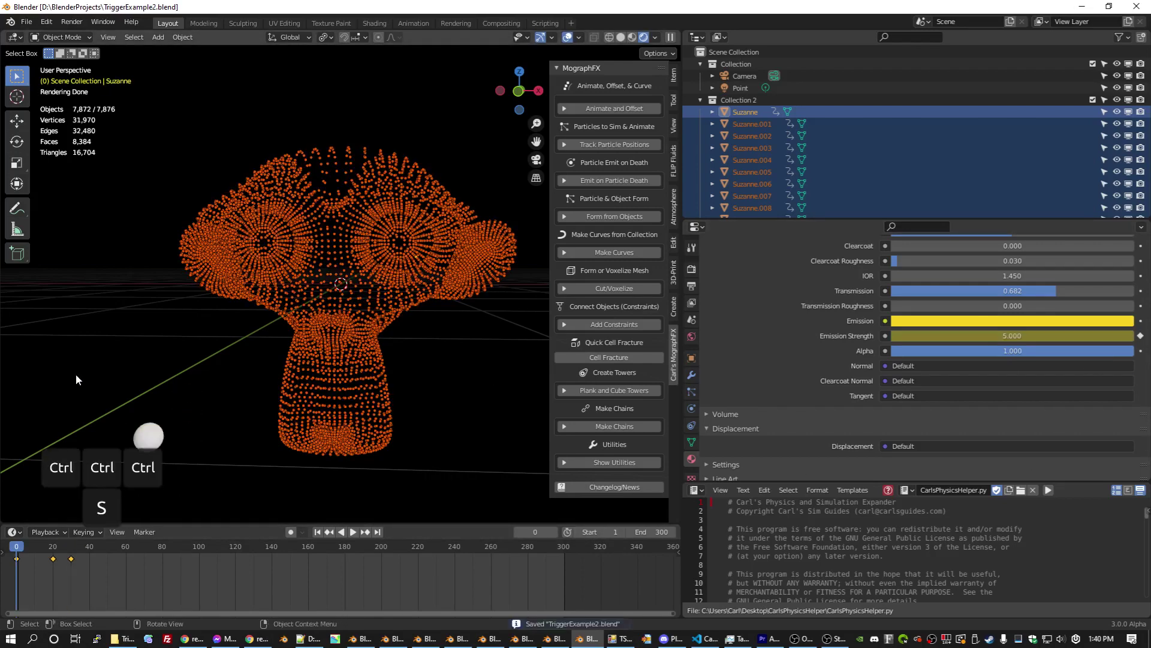
In MographFX Animate and Offset, animate Collection 2 with the Sphere as trigger object
left_click(618, 108)
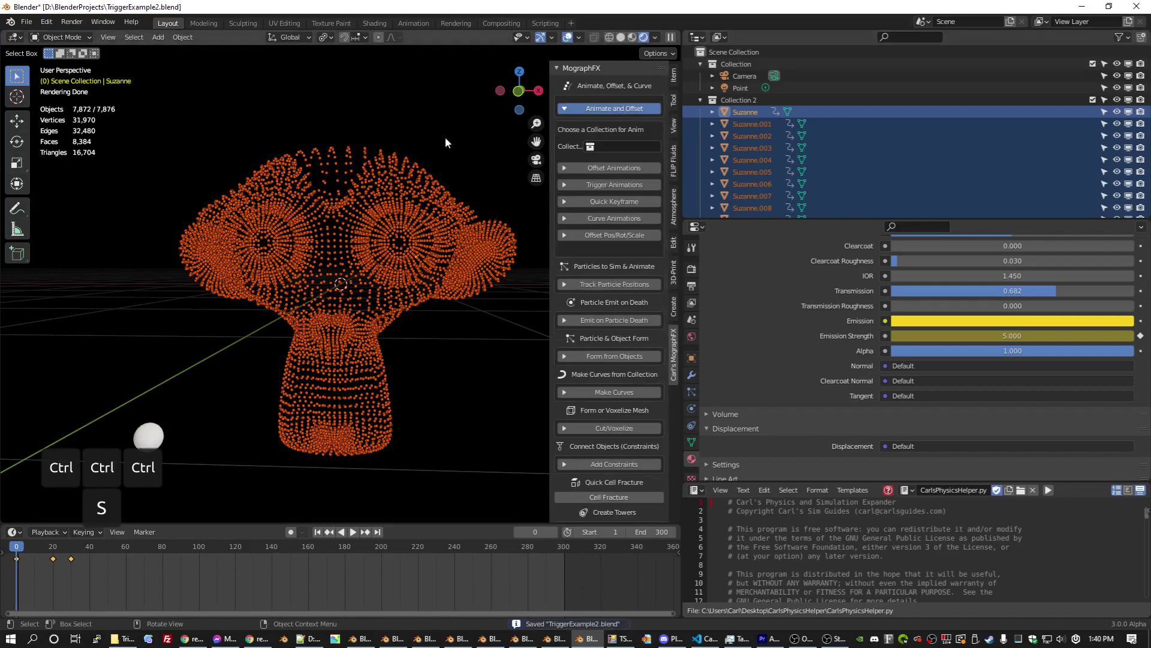
left_click(632, 147)
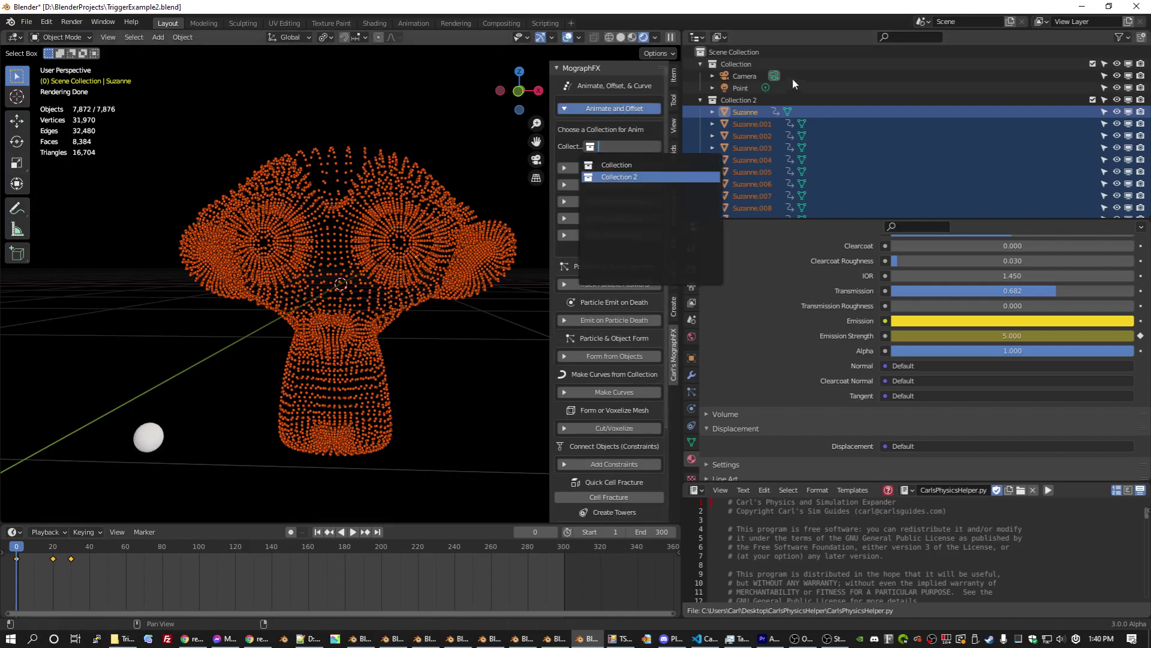
left_click(619, 176)
left_click(577, 183)
left_click(654, 218)
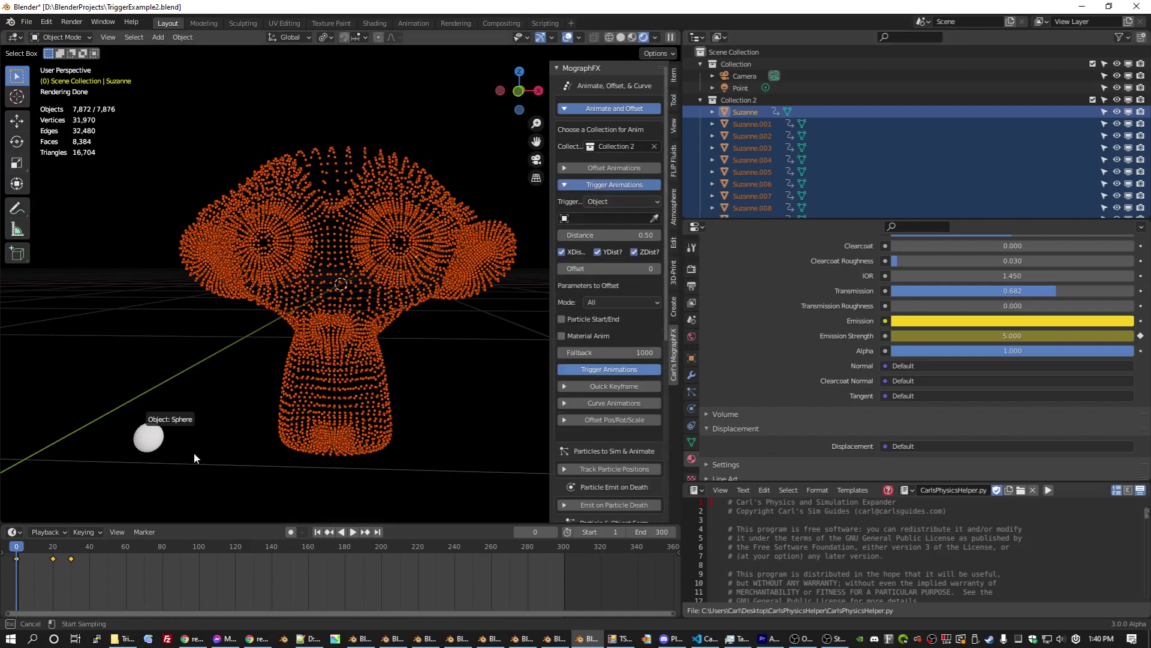
left_click(148, 437)
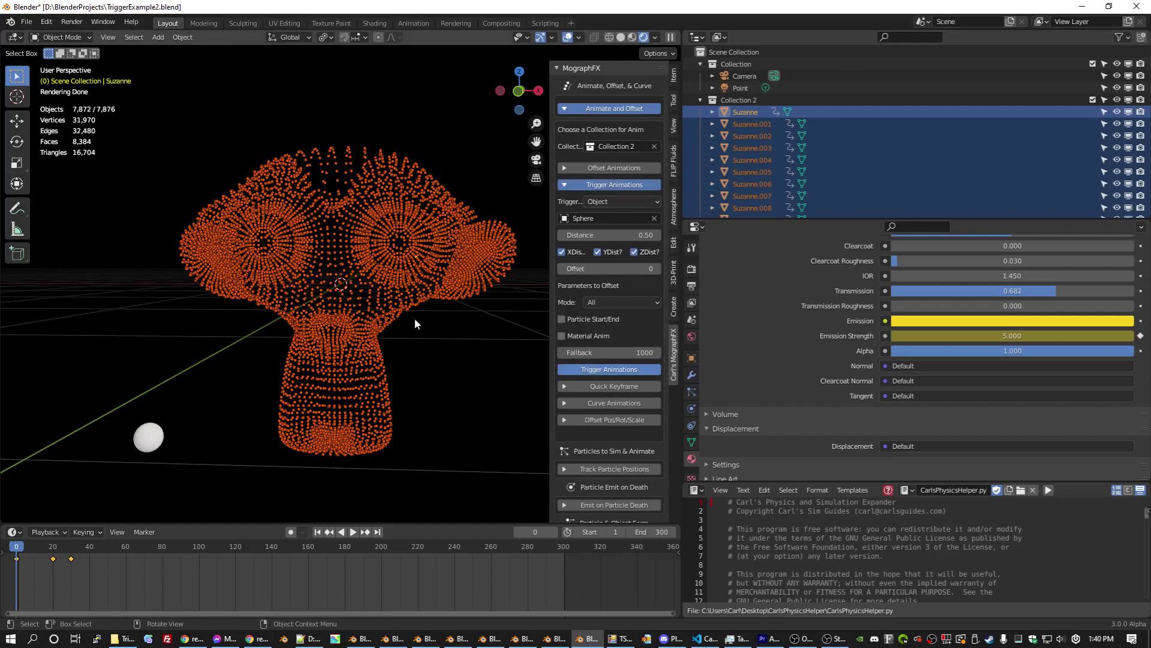
Untick YDist, set Offset 2, enable Material Anim and set Distance 0.25
left_click(602, 250)
left_click(635, 267)
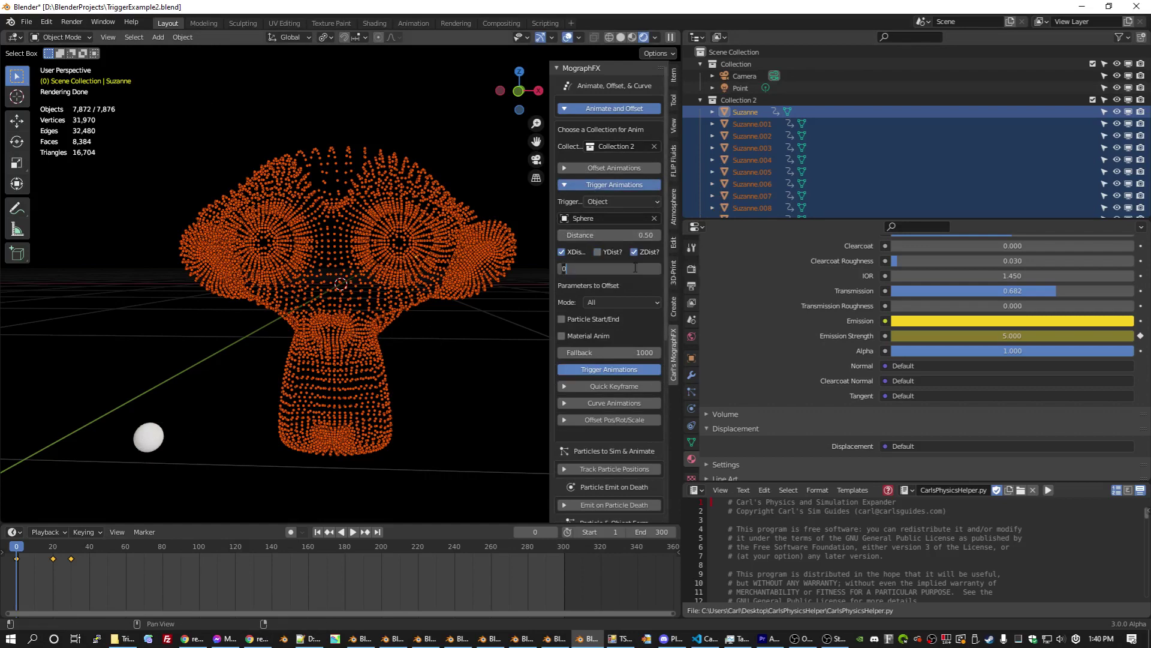
type("2")
key("Return")
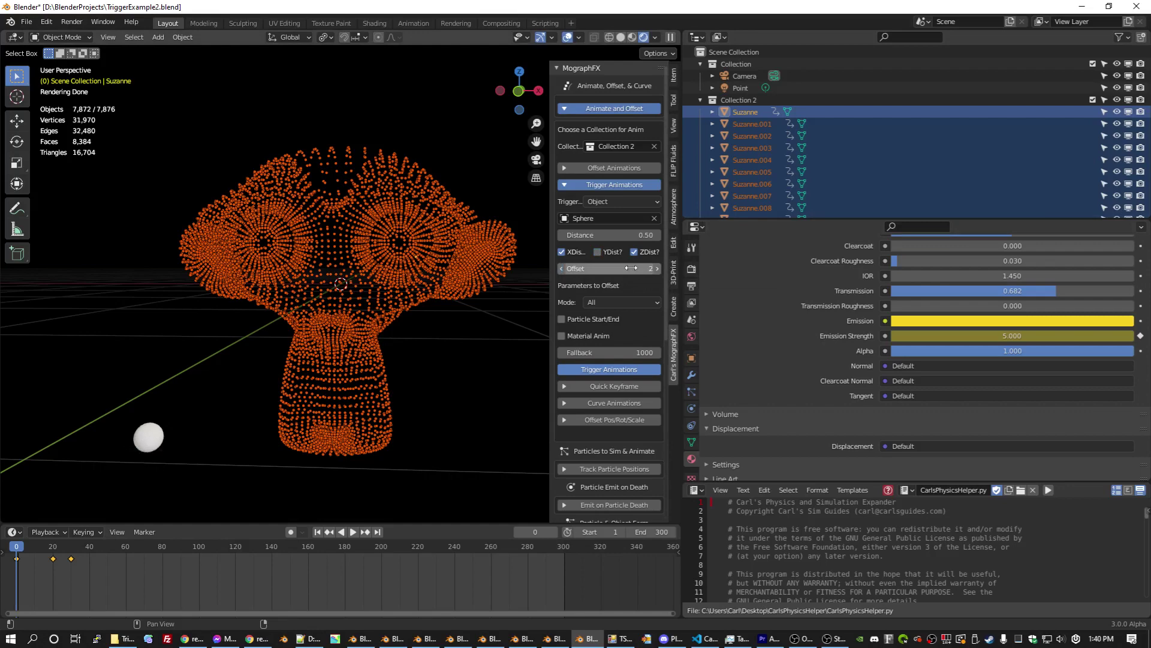
left_click(560, 335)
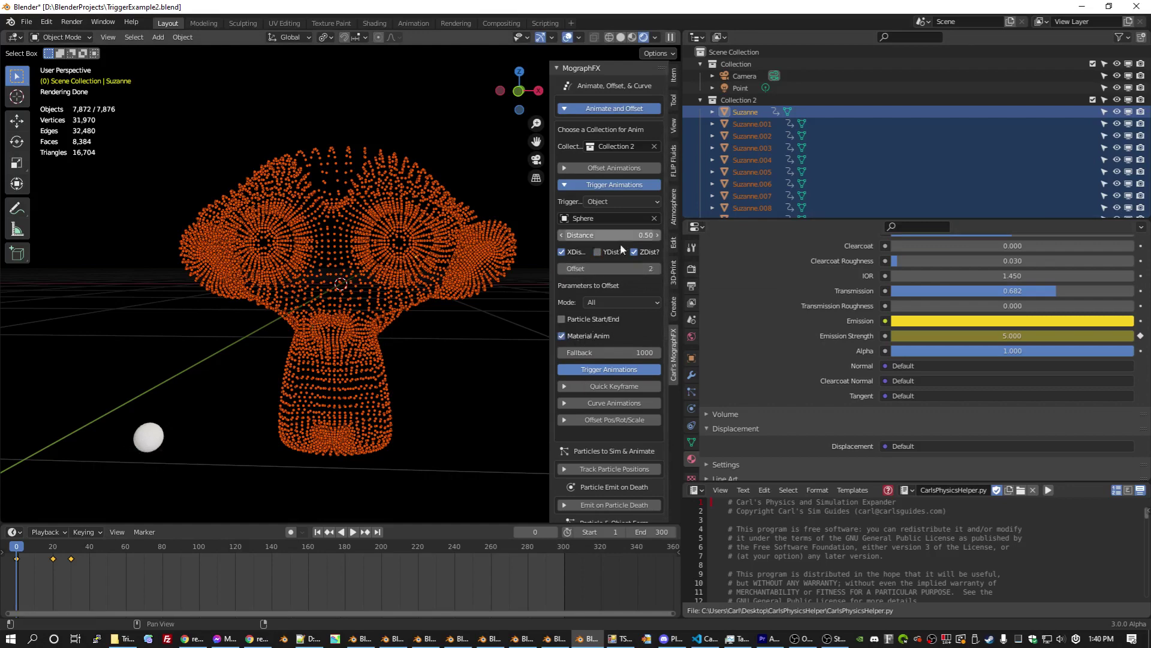
left_click(641, 236)
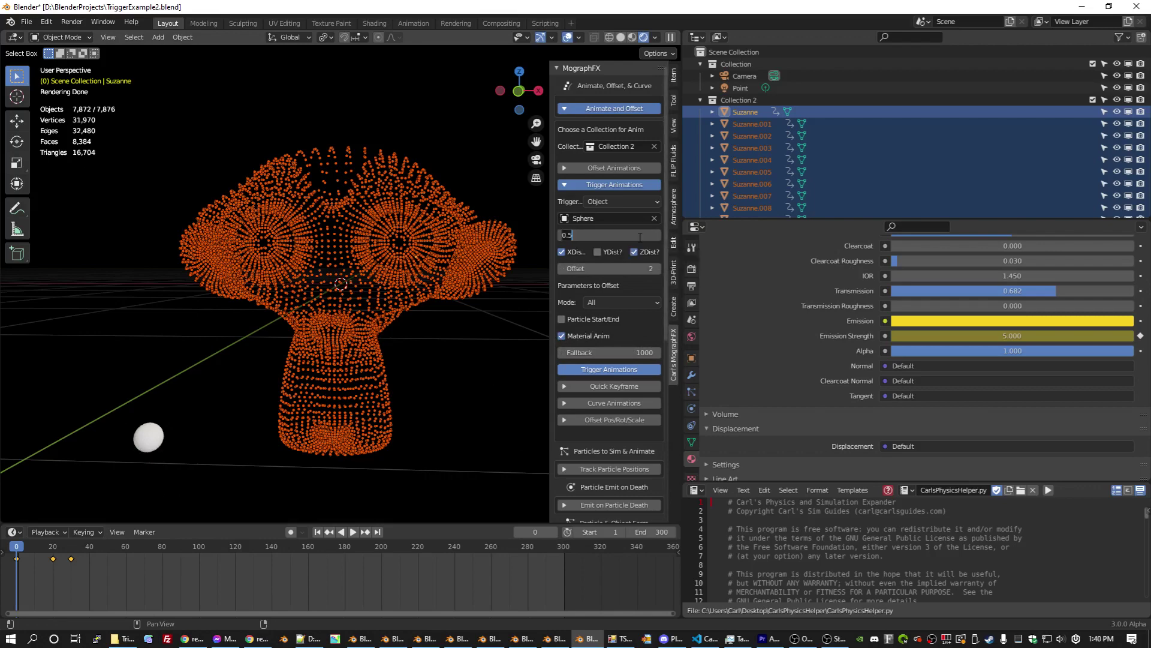
type("0.2")
key("Return")
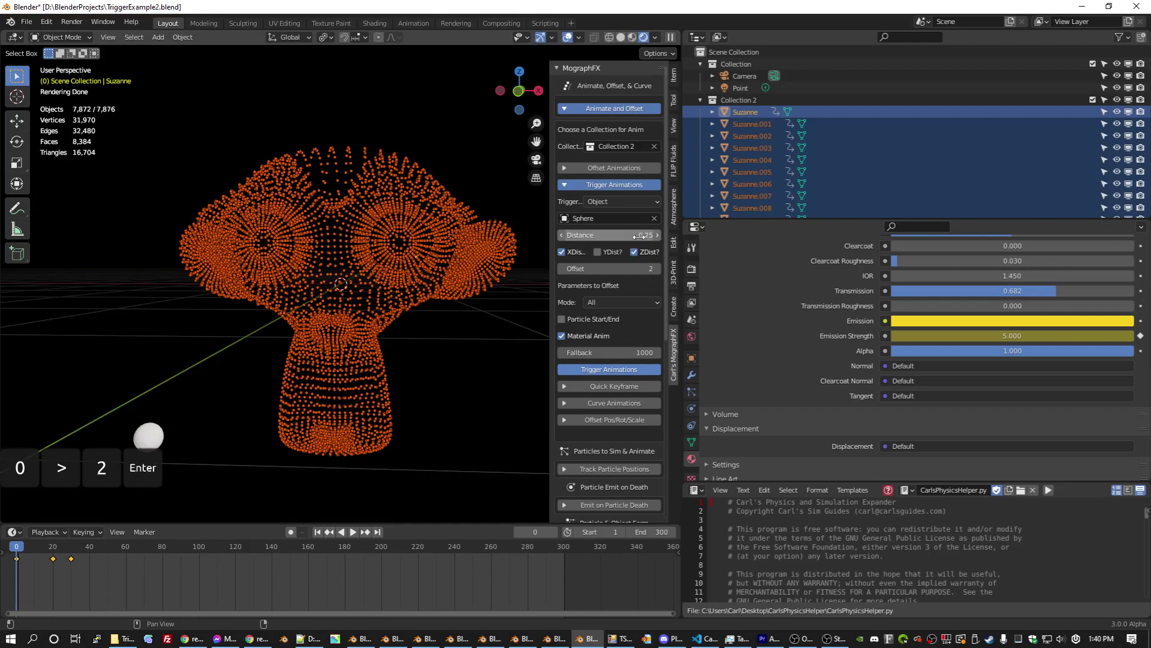
Save the file and jump to the last frame to check the result
key("ctrl+s")
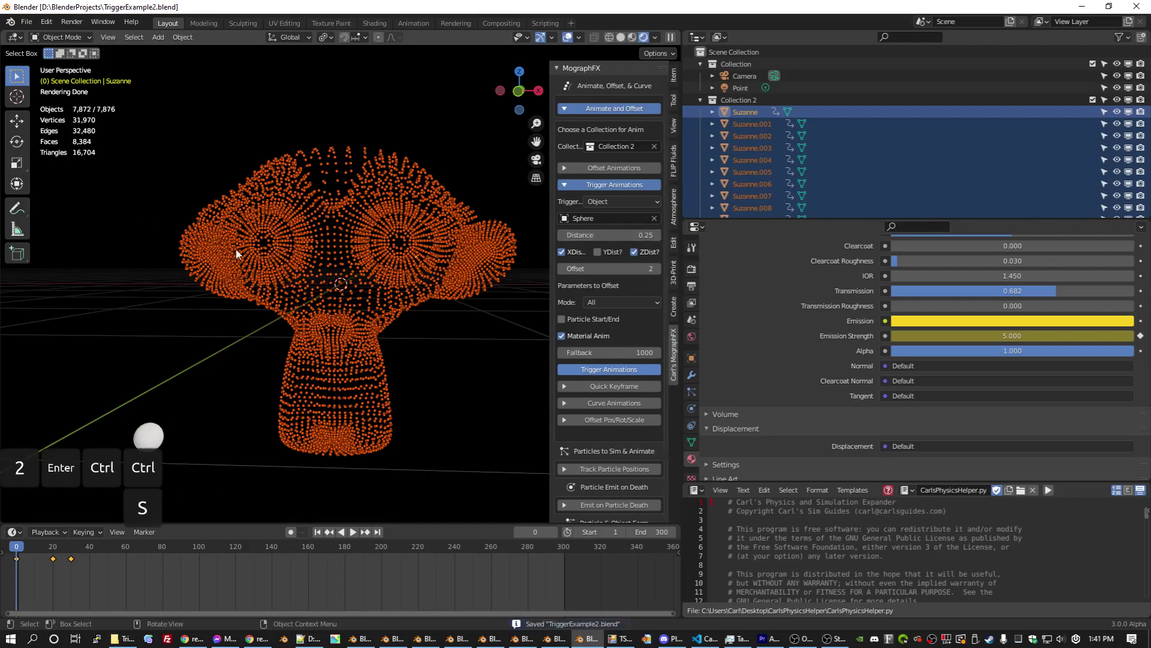
key("alt+a")
key("shift+ctrl+space")
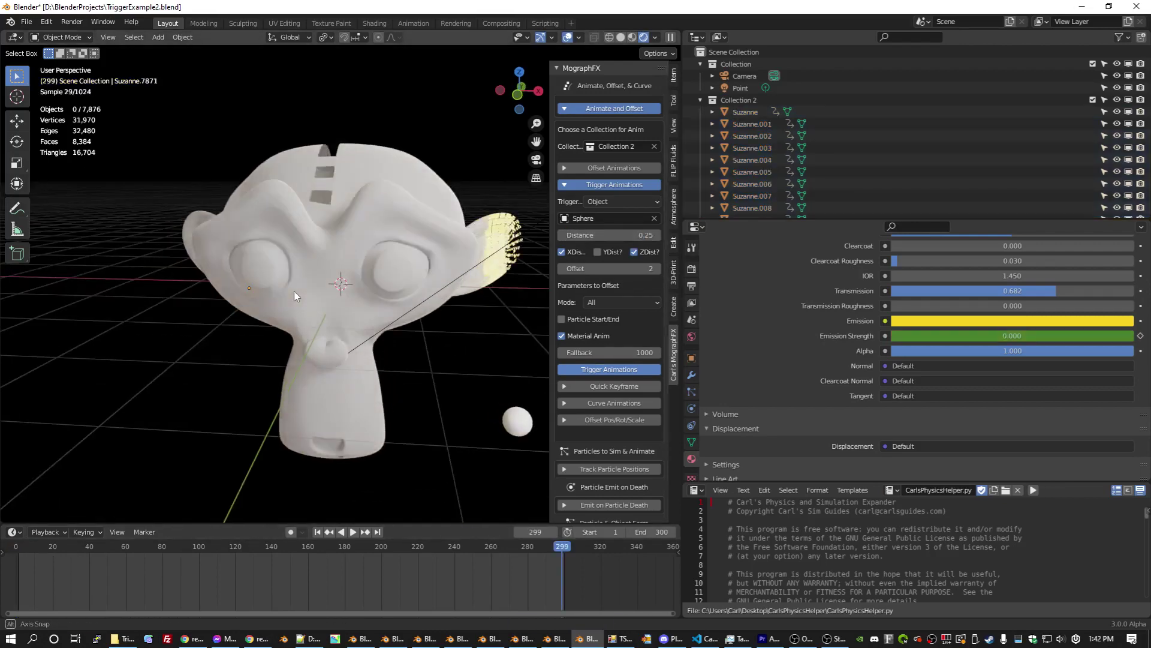
Preview the trigger from around frame 140 with Distance 0.30 and save TriggerExample2.blend
mouse_move(297, 286)
middle_mouse_down()
mouse_move(316, 300)
mouse_move(284, 316)
mouse_move(294, 297)
middle_mouse_up()
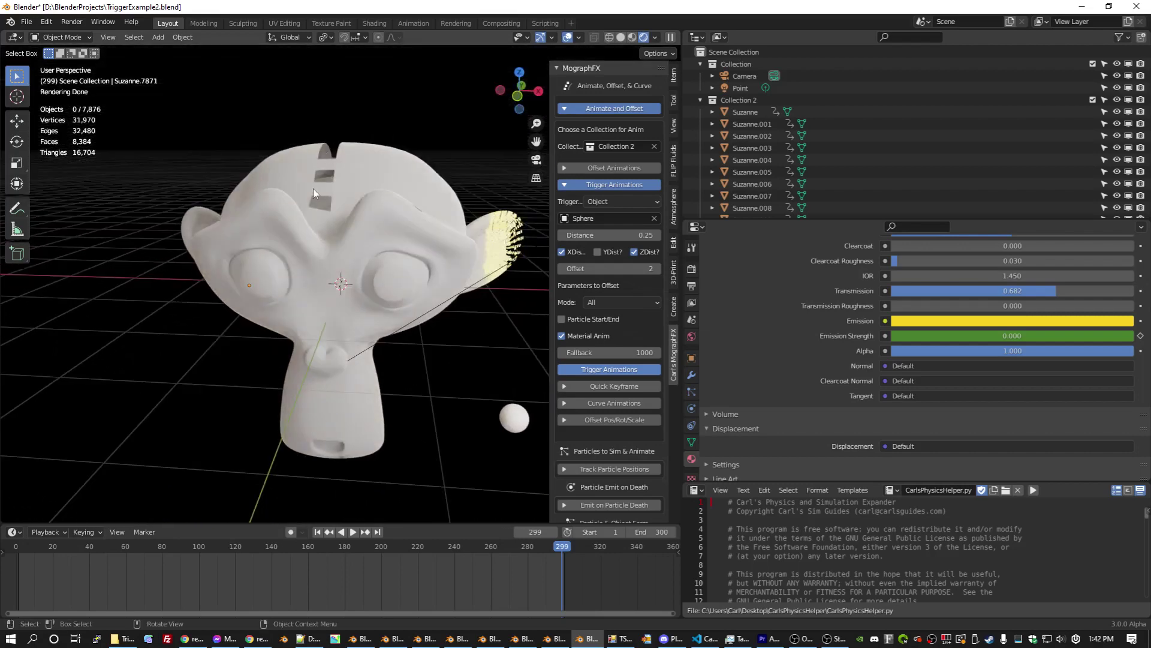
middle_click_drag(313, 188, 329, 188)
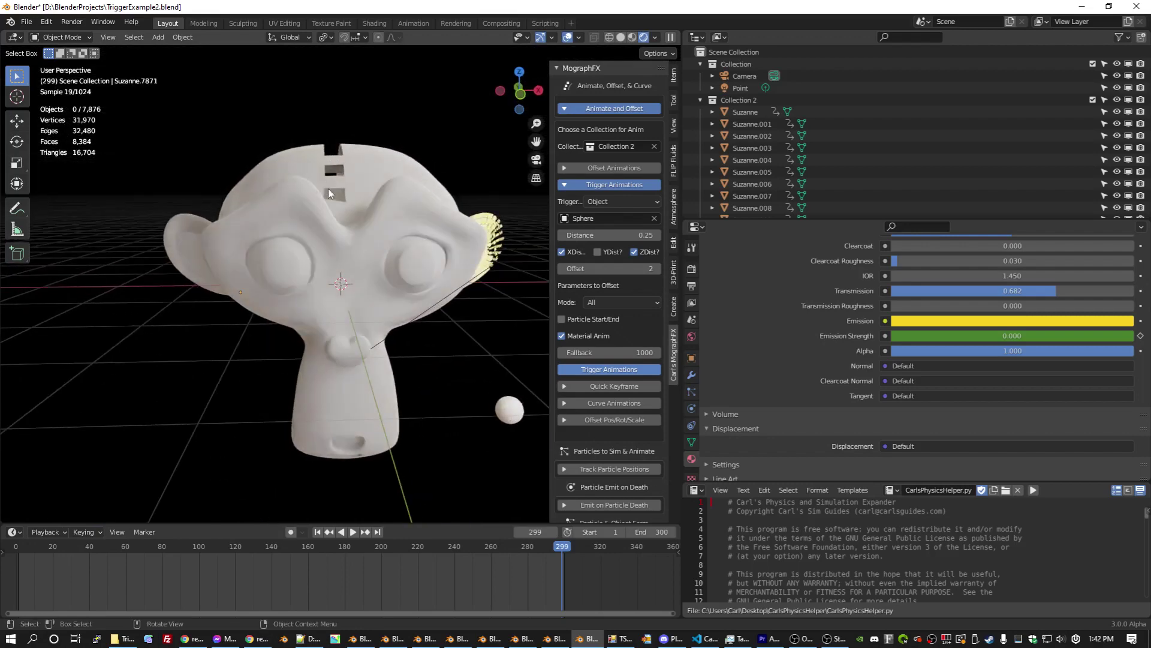
left_click(261, 548)
key("space")
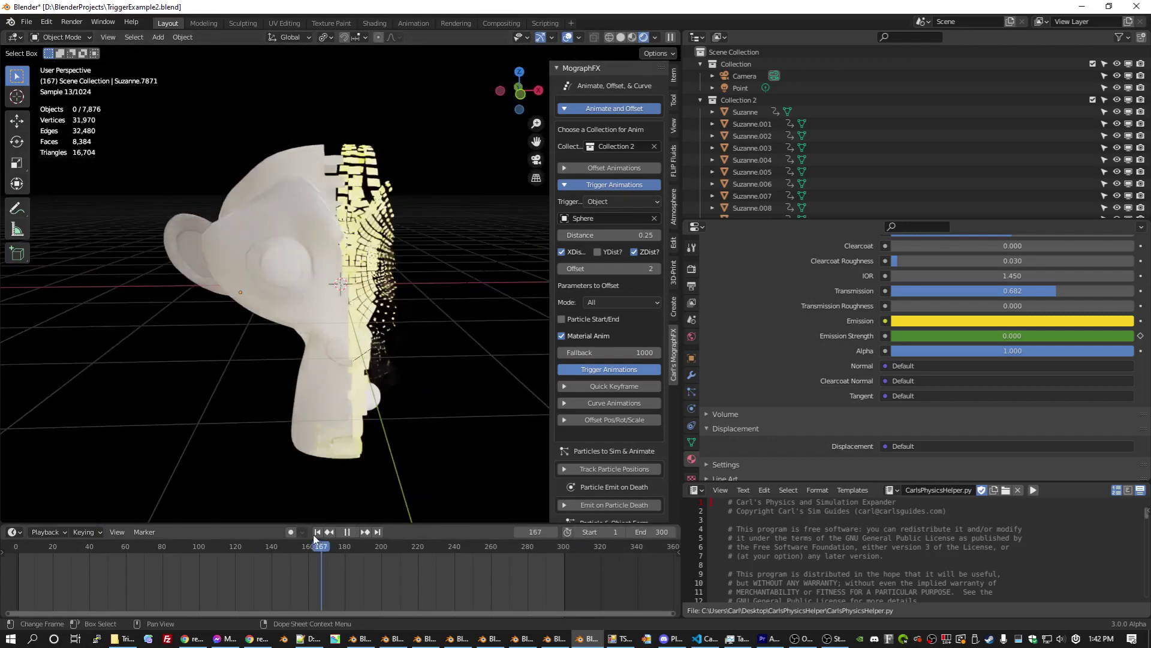
key("Escape")
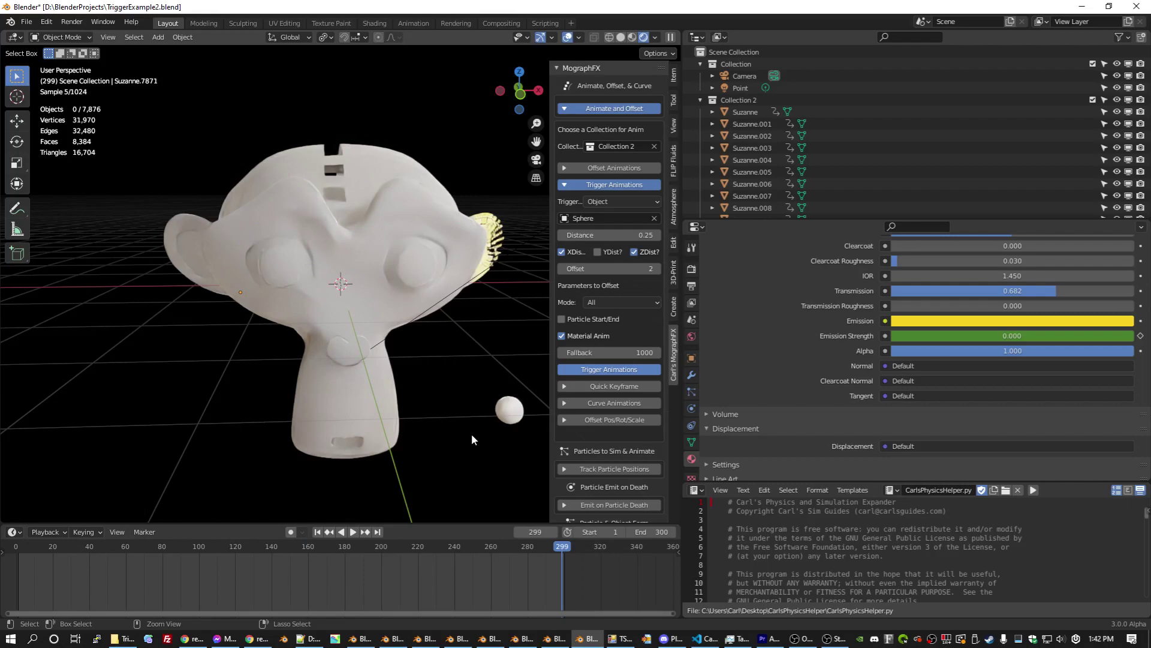
key("ctrl+z")
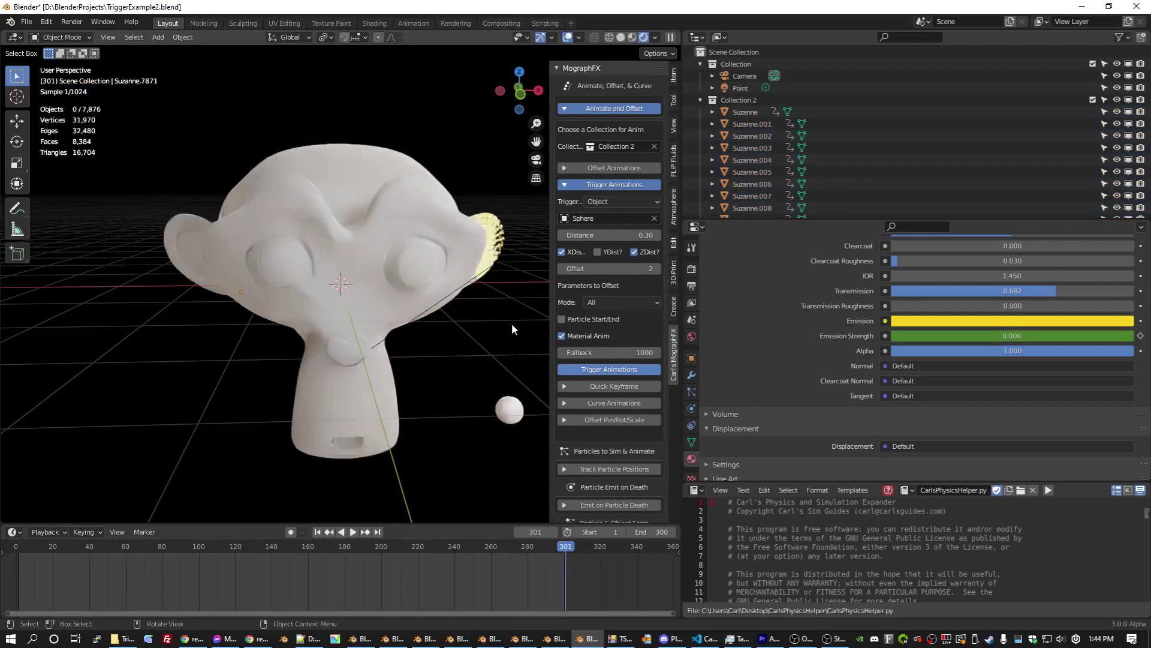
mouse_move(510, 323)
middle_mouse_down()
mouse_move(374, 338)
mouse_move(292, 333)
mouse_move(530, 323)
mouse_move(498, 315)
middle_mouse_up()
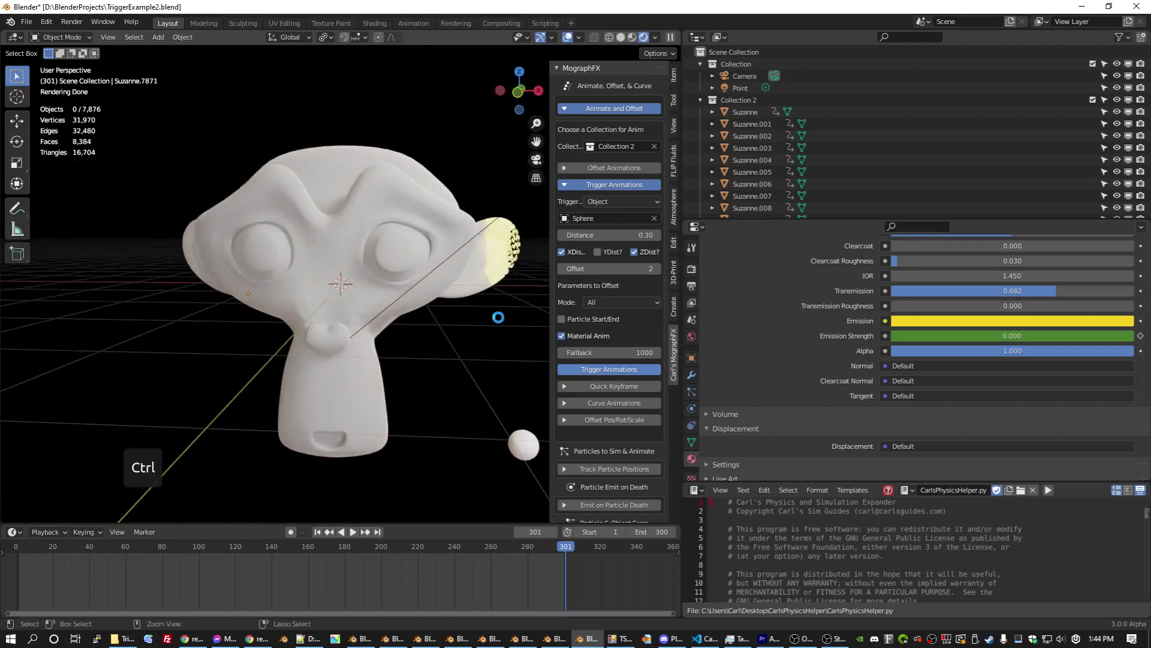
key("ctrl+s")
Add a particle system to the Sphere with Normal velocity 0 and Object Velocity 0.5
left_click(524, 449)
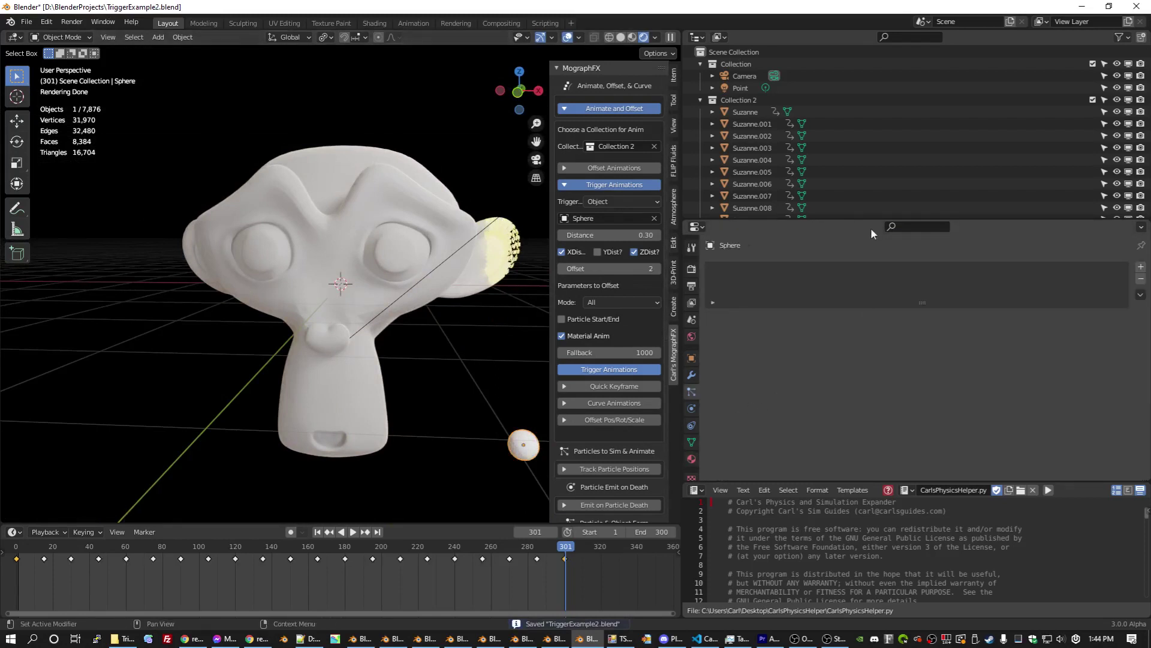
left_click(1141, 266)
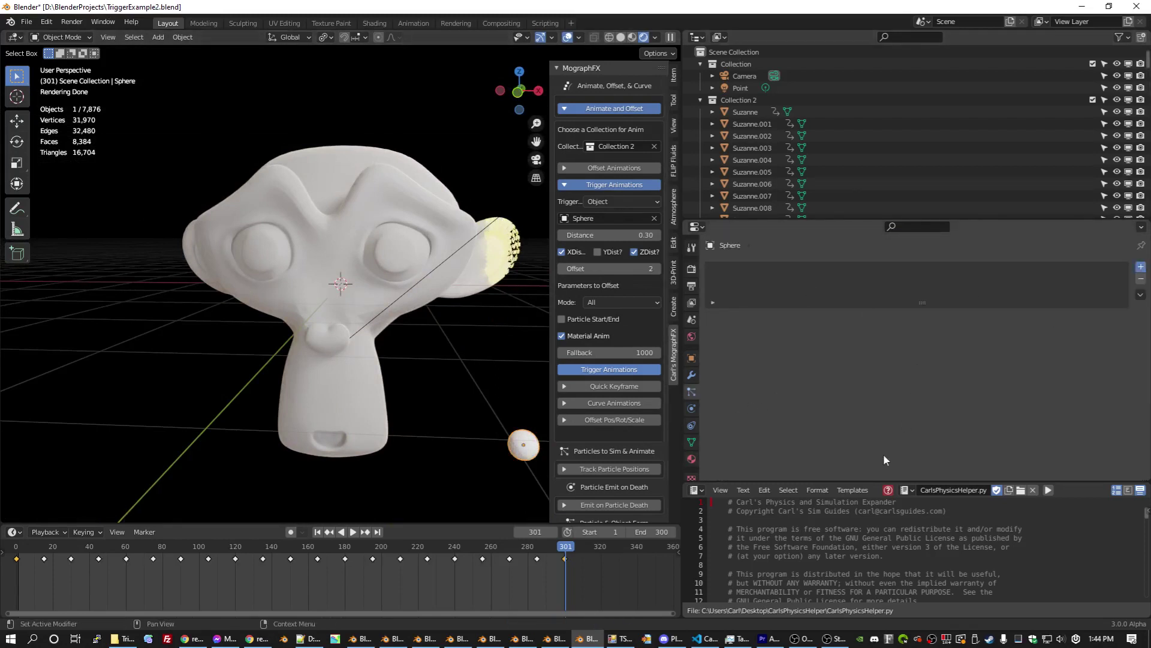
scroll(883, 399, "down", 10)
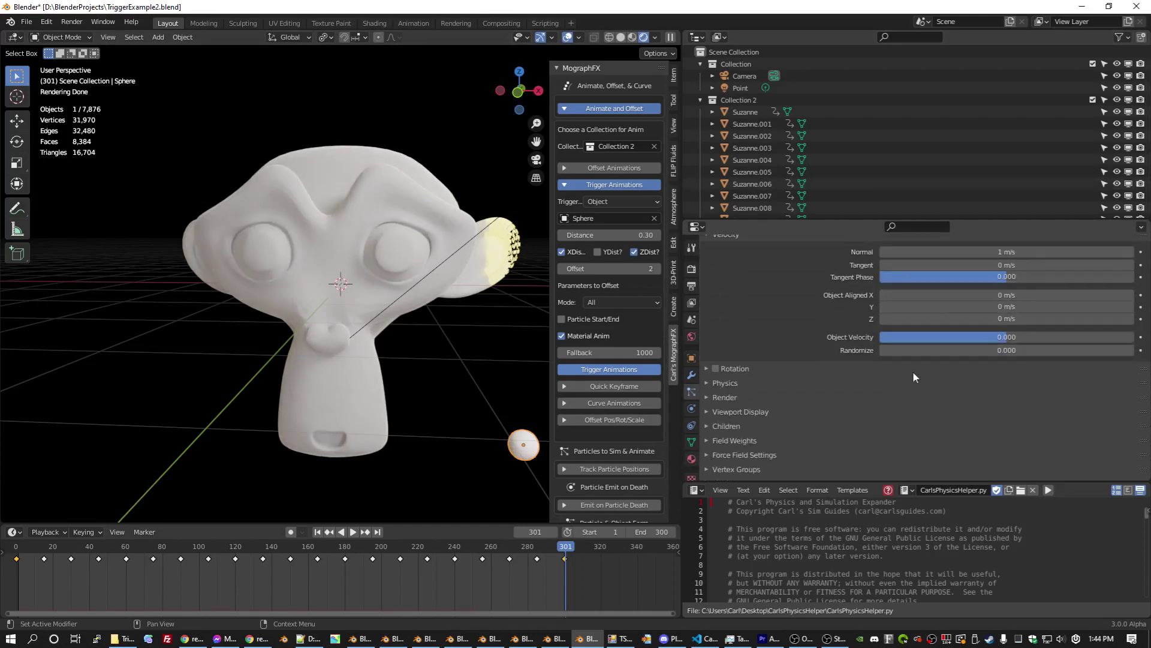
scroll(952, 301, "up", 2)
left_click(994, 294)
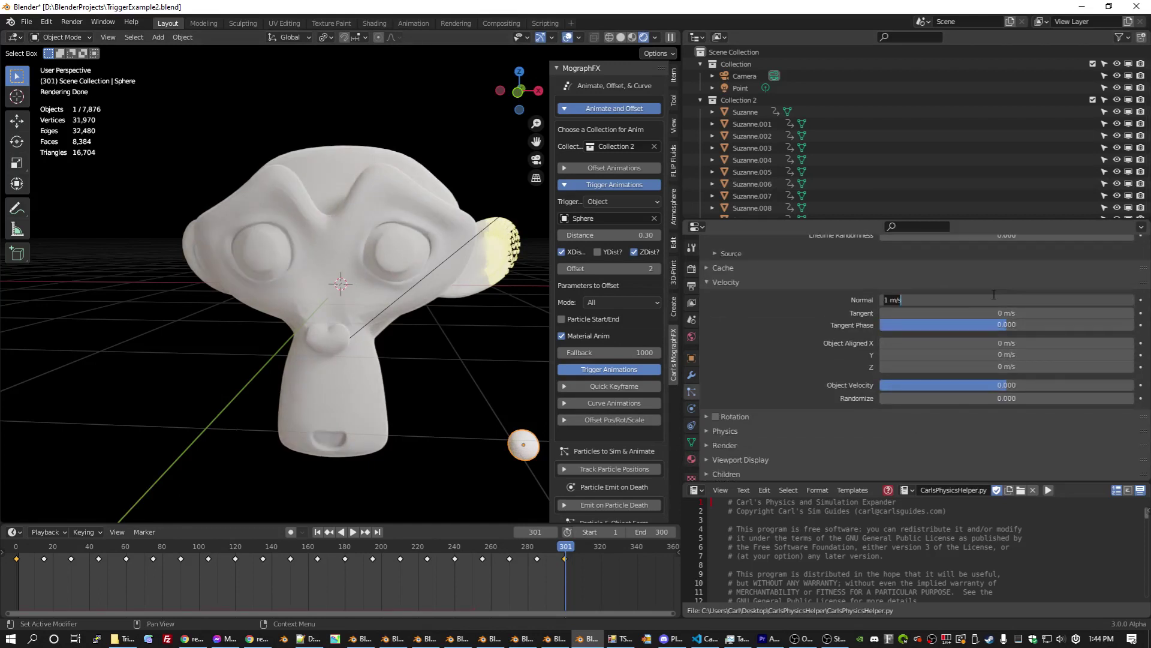
type("0")
key("Return")
left_click(1024, 385)
type("0.6")
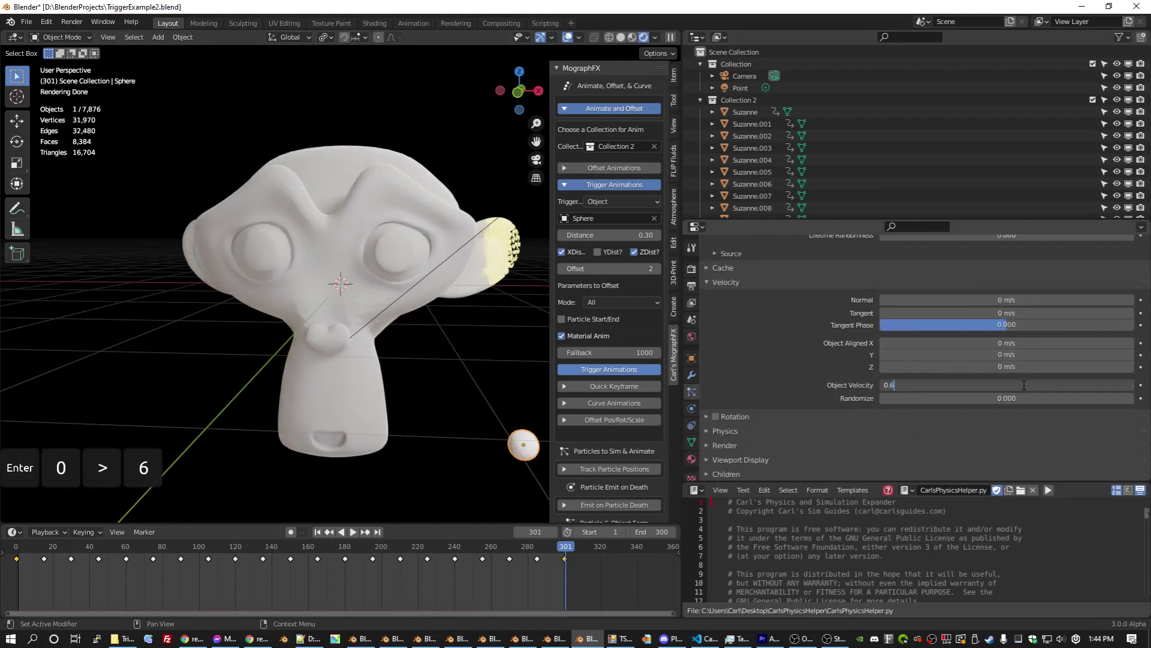
key("Return")
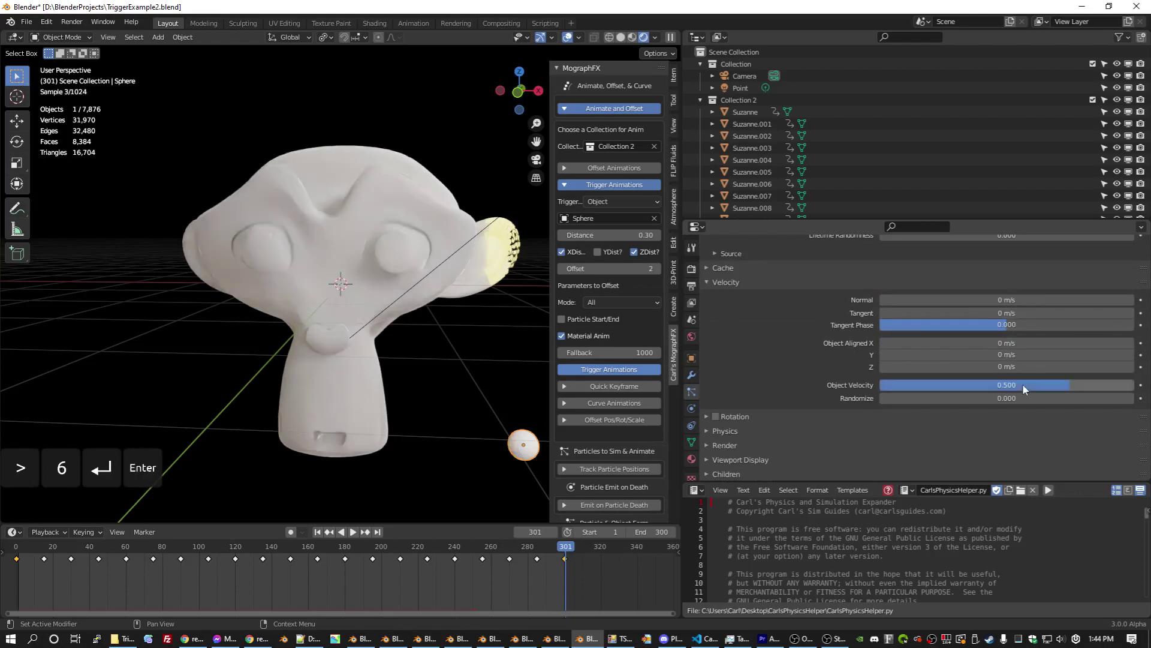
scroll(737, 409, "down", 3)
Create a Blend particle texture mapped by Strand / Particle, with General Time off
scroll(736, 412, "down", 2)
left_click(736, 411)
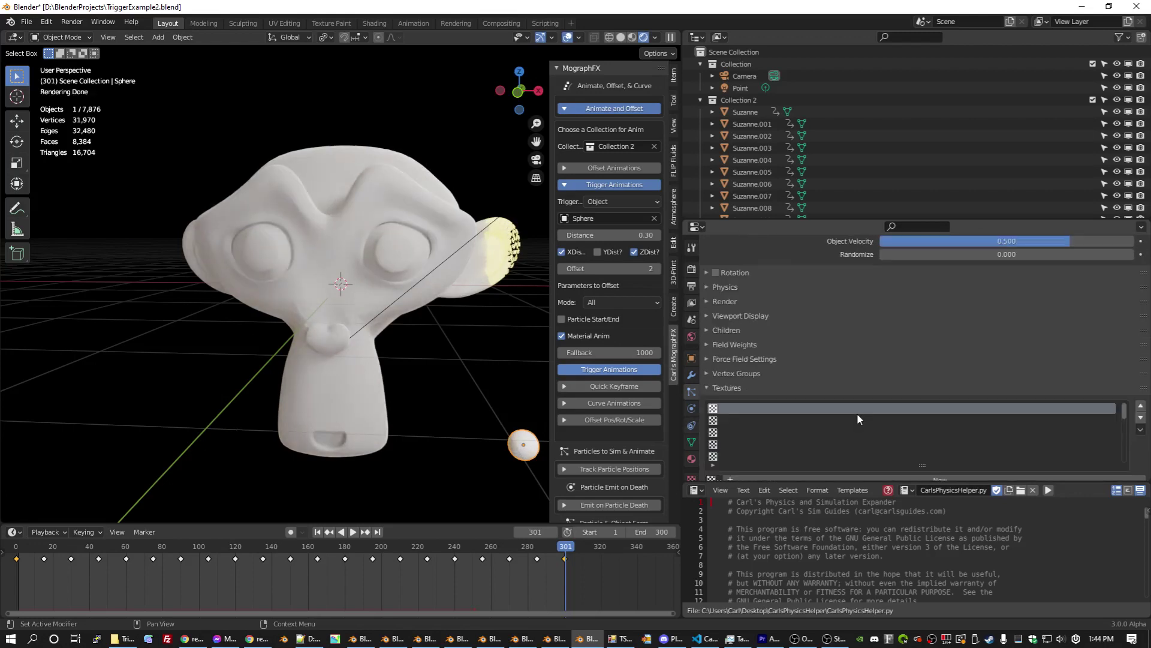
scroll(1005, 310, "down", 2)
left_click(940, 456)
left_click(850, 301)
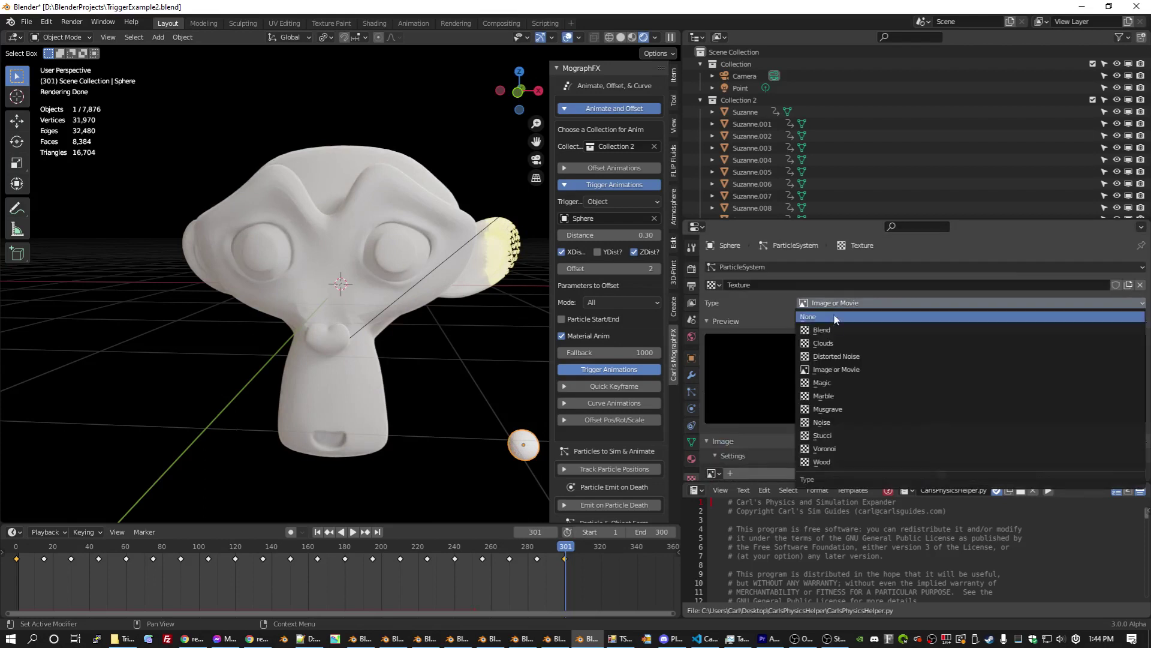
left_click(834, 329)
scroll(909, 450, "down", 4)
left_click(797, 418)
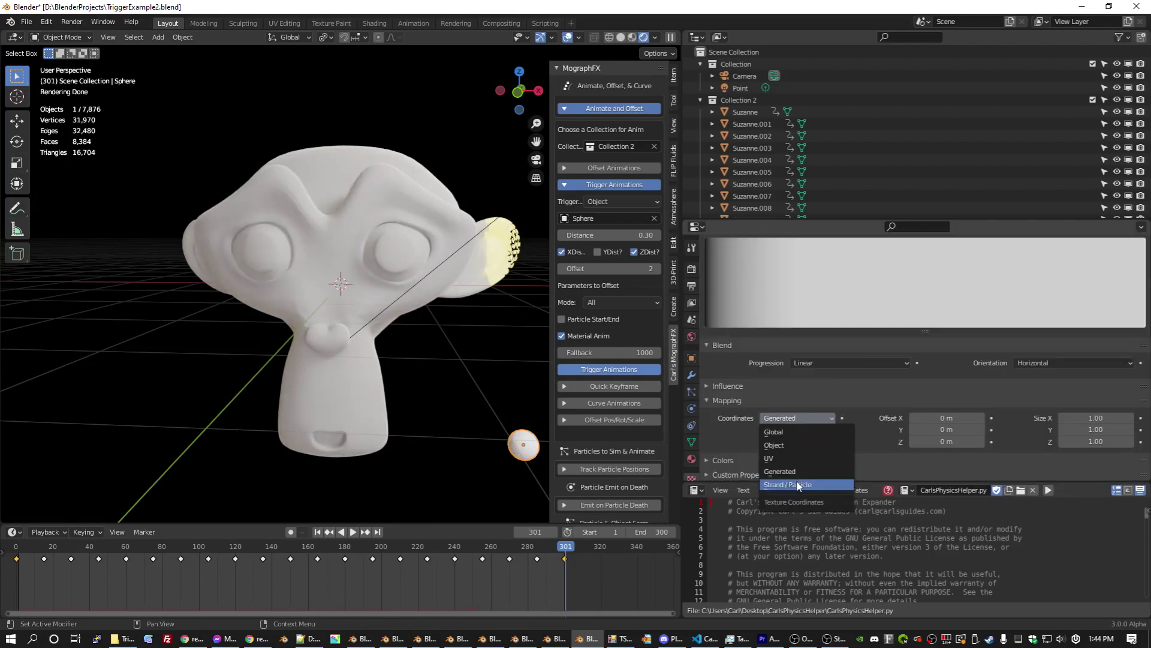
left_click(719, 386)
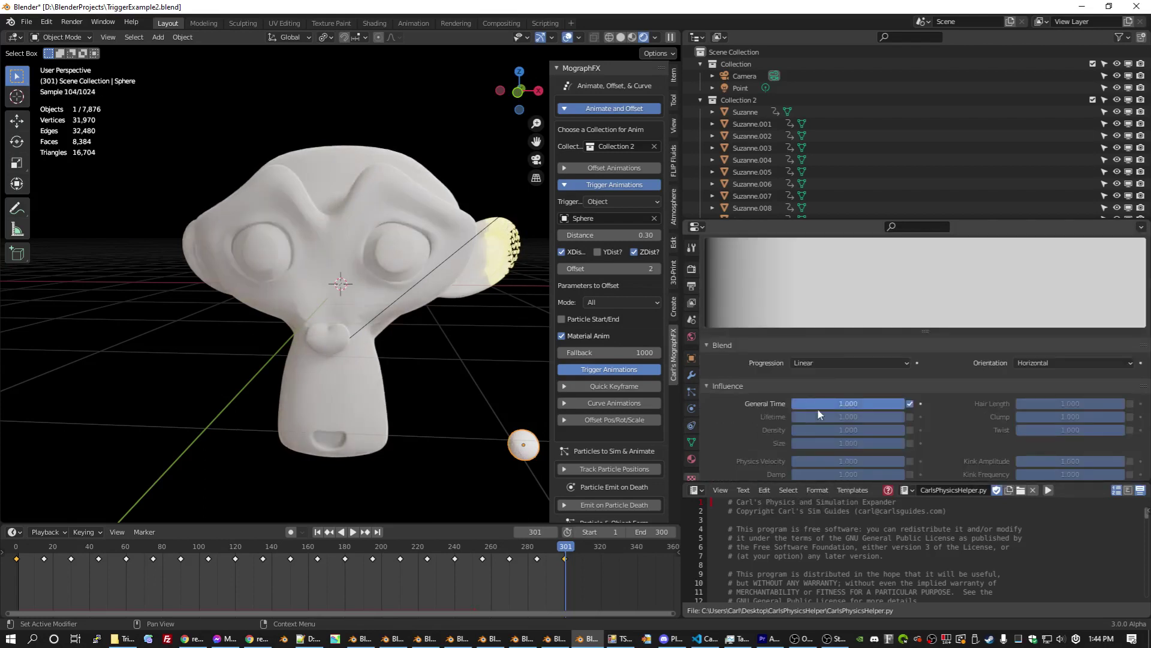
left_click(909, 405)
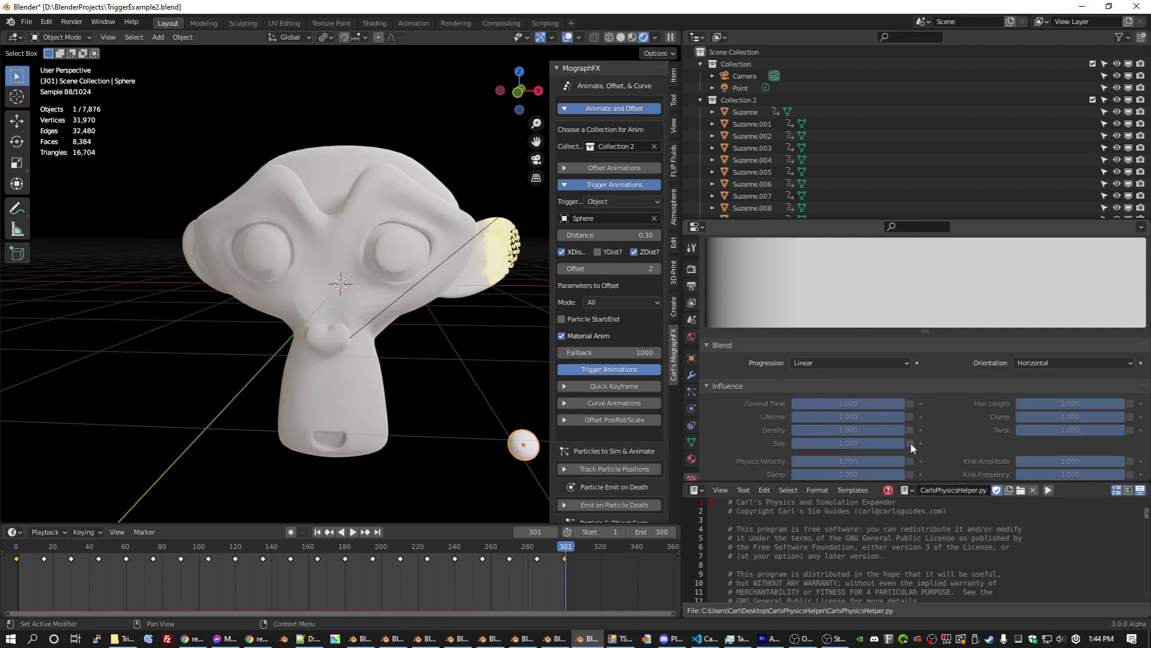
Add colour ramp stops: one black and mostly transparent, one white, one slid to 0.138
scroll(756, 450, "down", 9)
left_click(711, 461)
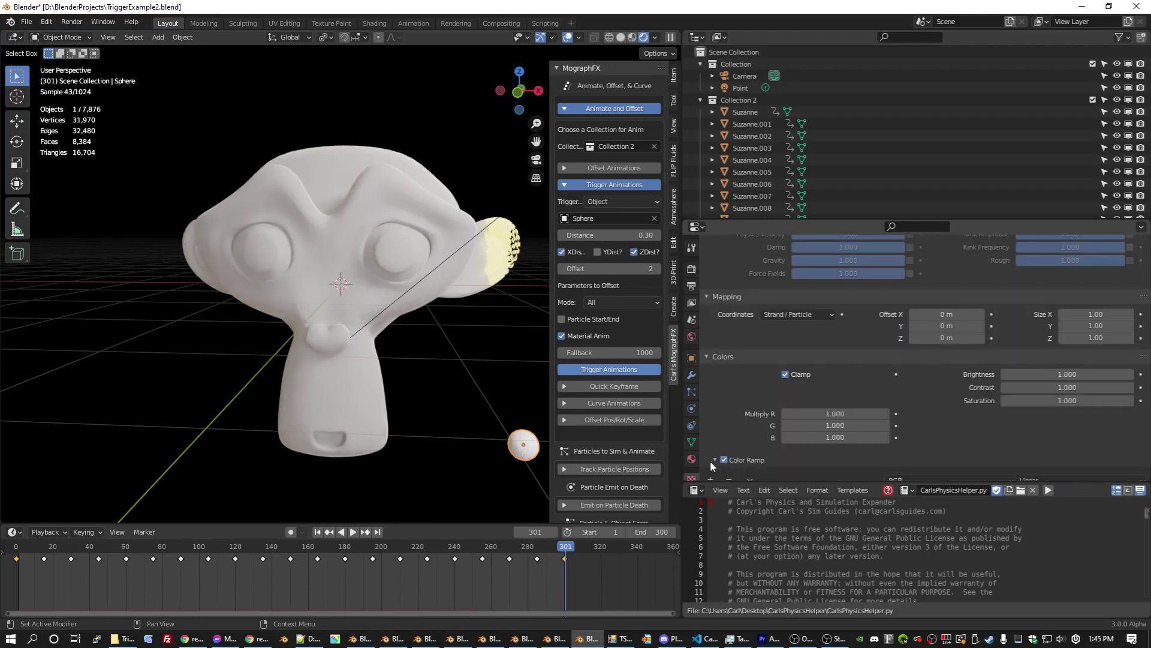
scroll(728, 437, "down", 3)
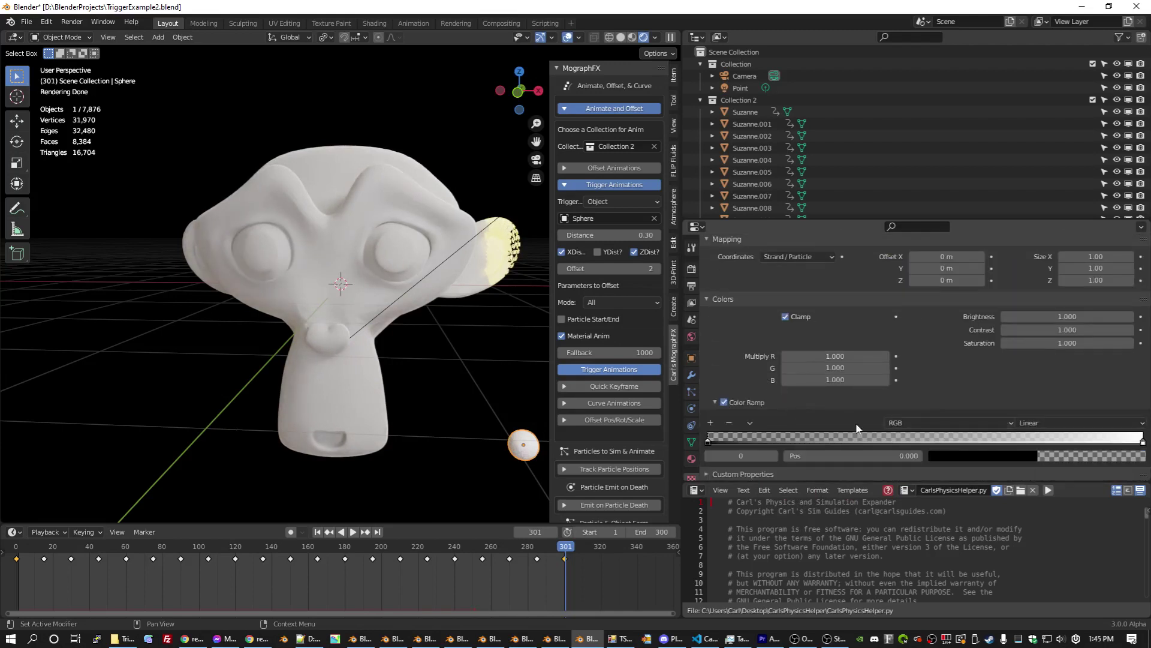
left_click(711, 422)
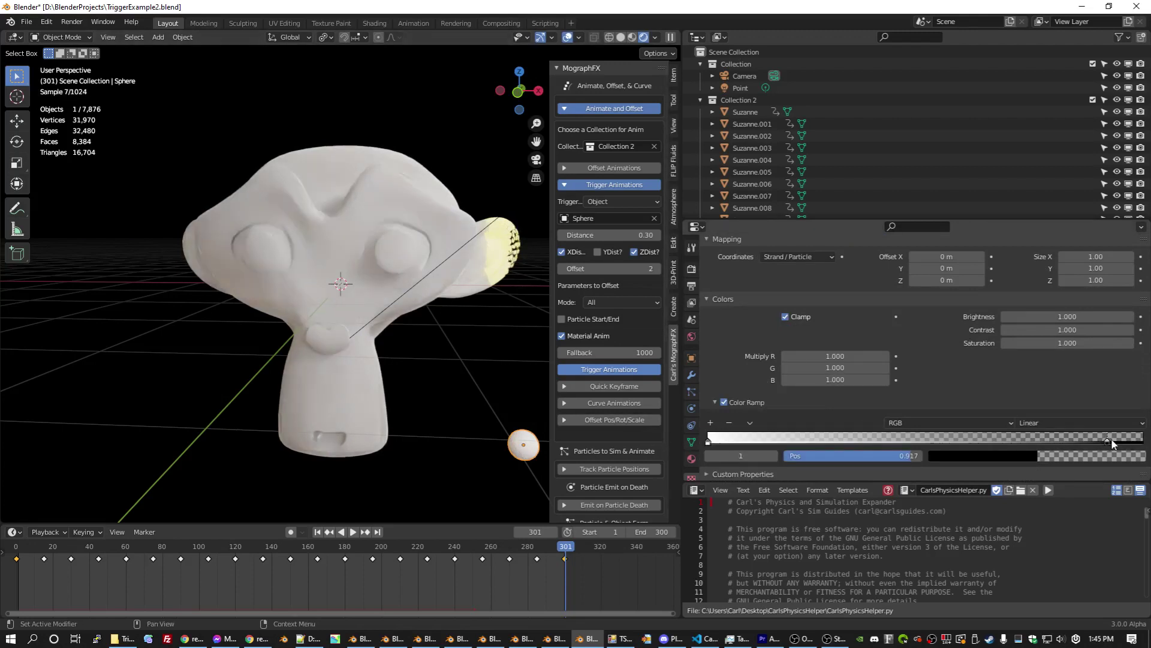
left_click(712, 423)
mouse_move(710, 442)
left_mouse_down()
mouse_move(916, 449)
mouse_move(702, 445)
left_mouse_up()
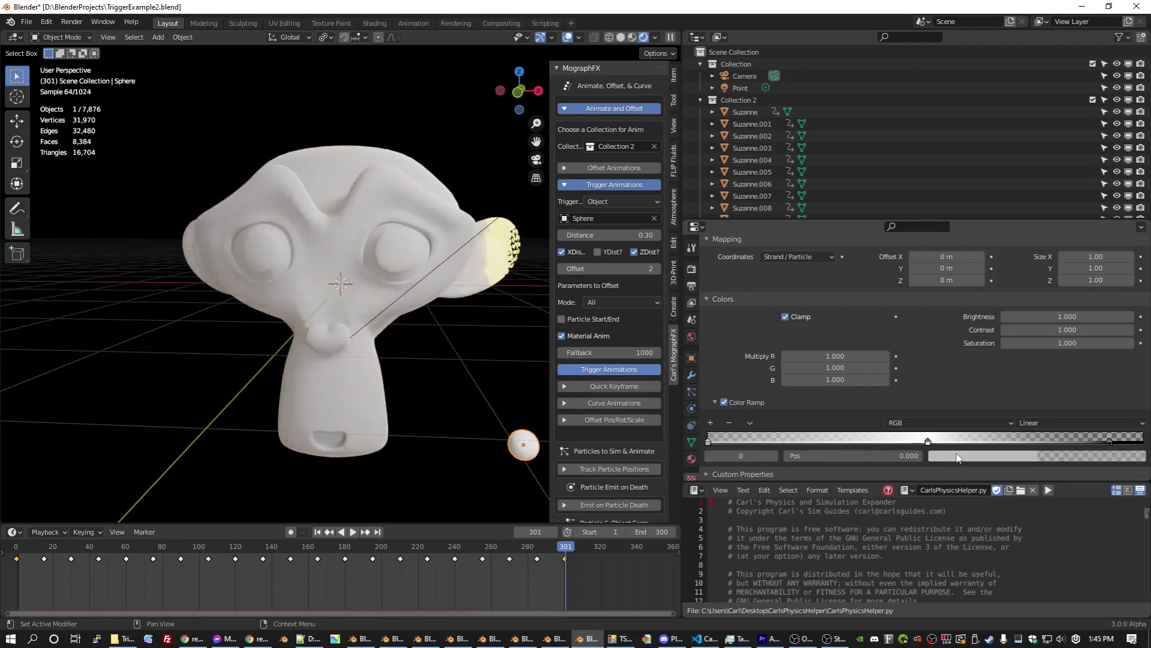
left_click(1073, 456)
mouse_move(1079, 426)
left_mouse_down()
mouse_move(1046, 425)
mouse_move(1062, 439)
left_mouse_up()
key("ctrl+z")
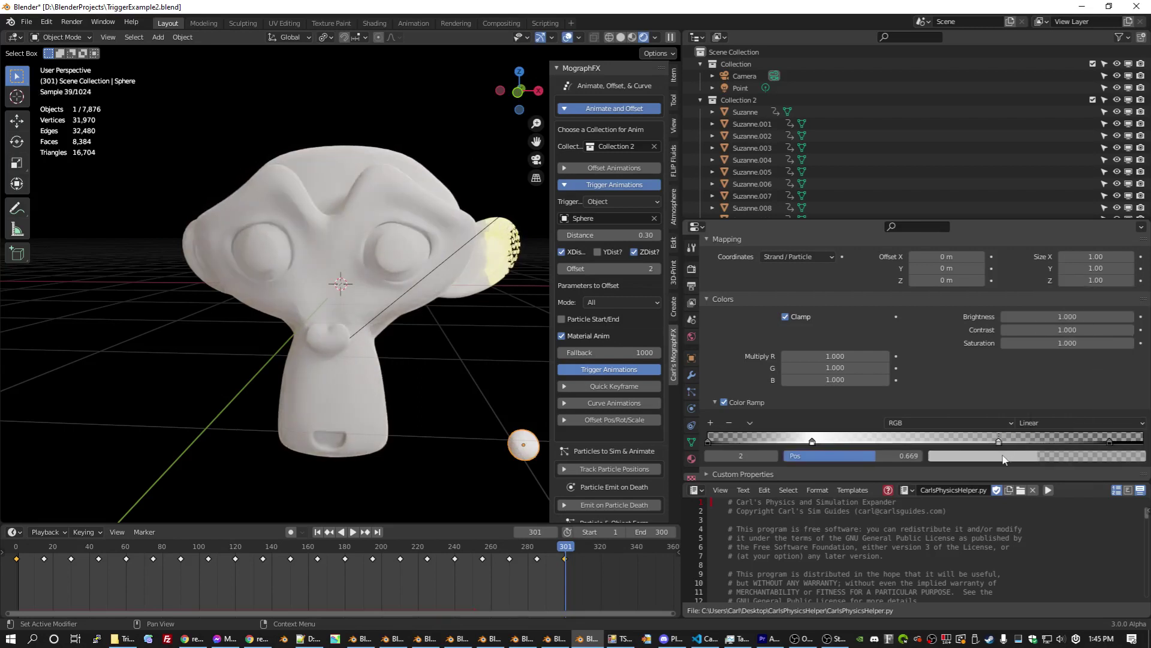
left_click(1007, 455)
left_click(1135, 286)
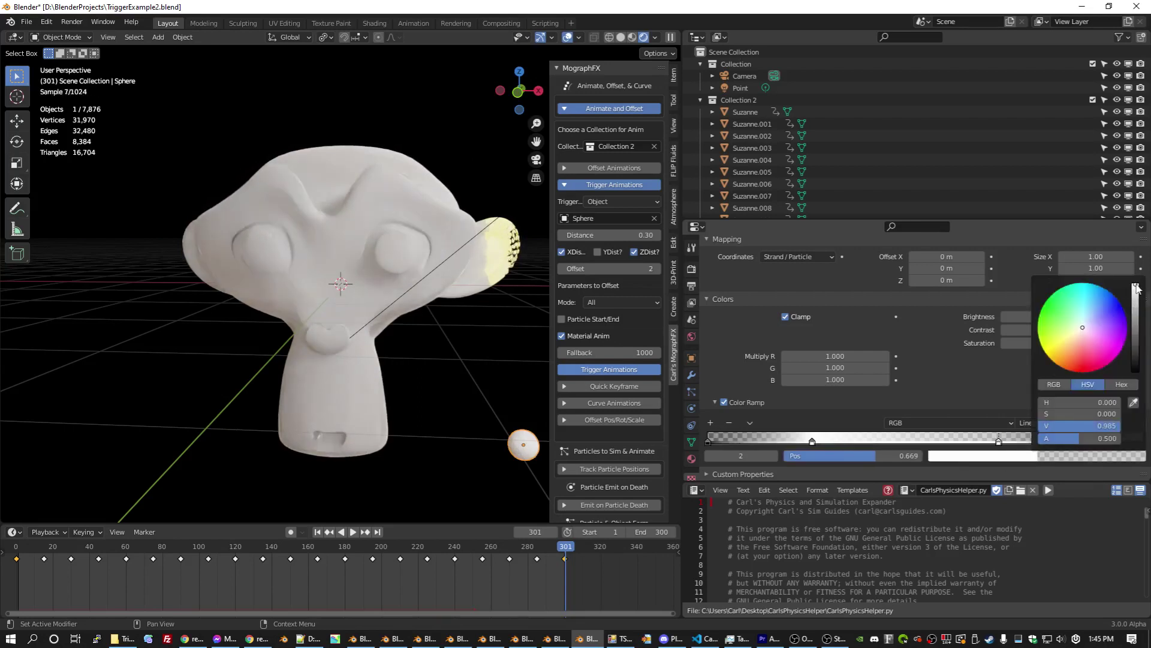
left_click_drag(812, 440, 767, 441)
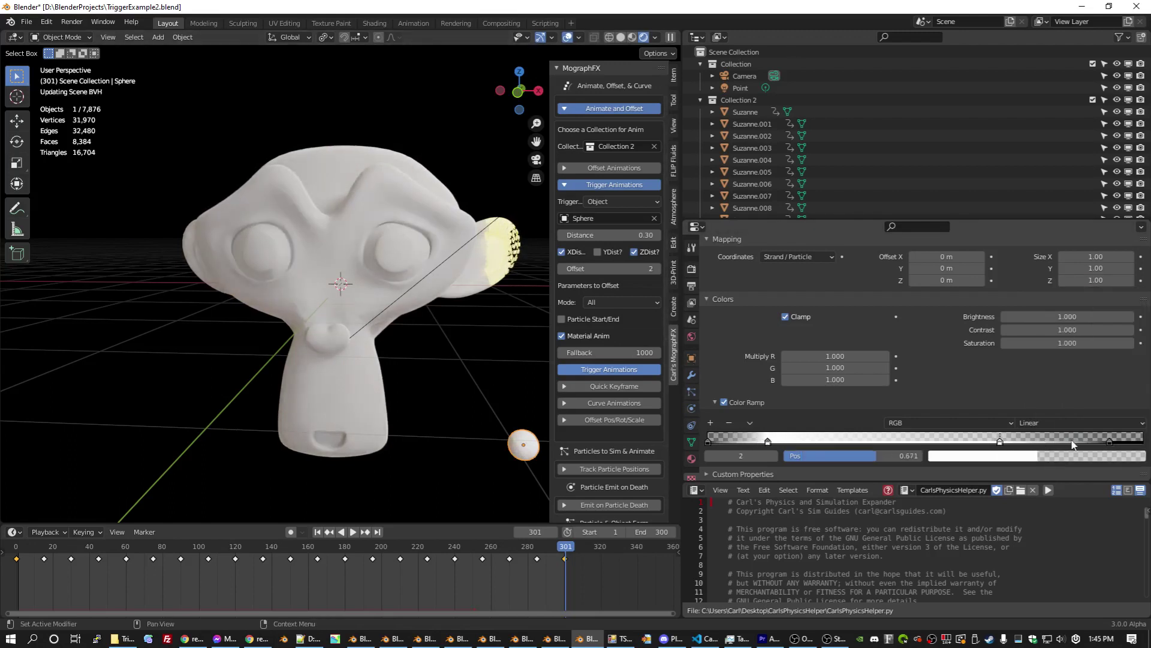
Add an Ico Sphere mesh to the scene
left_click(159, 37)
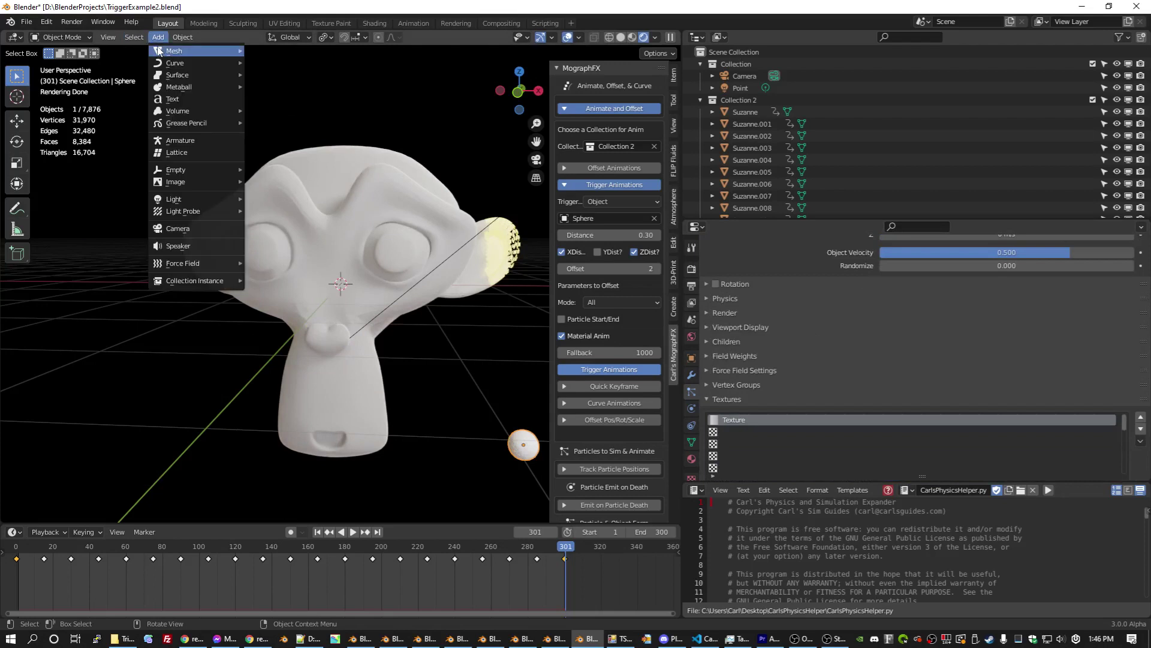
mouse_move(159, 51)
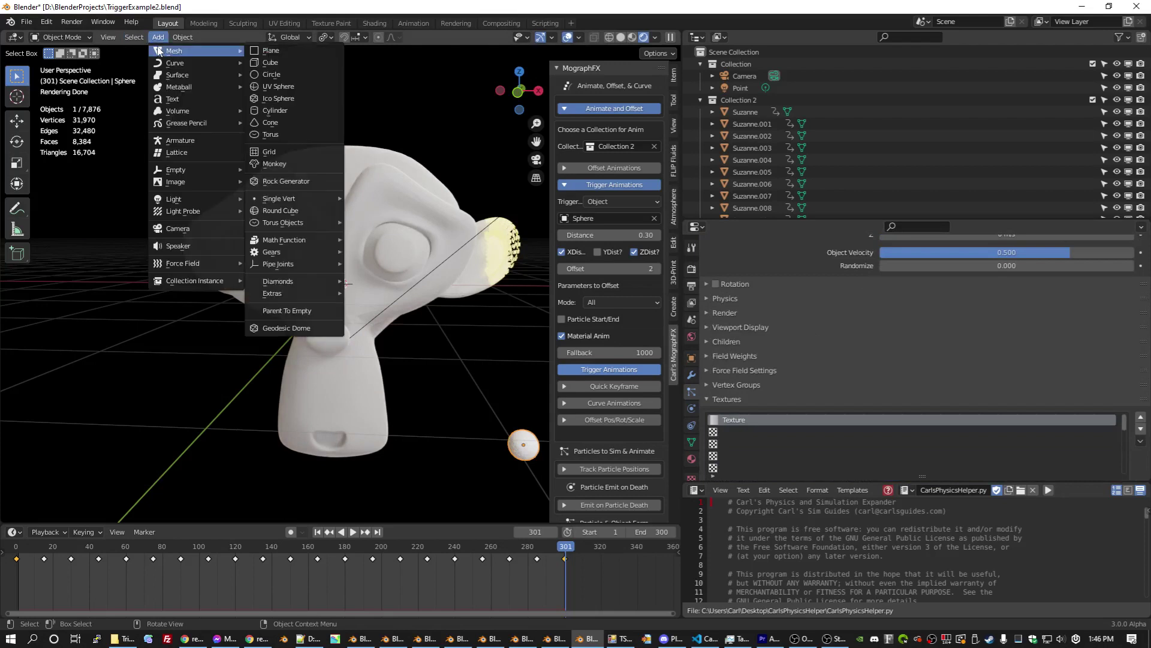
key("Return")
left_click(692, 459)
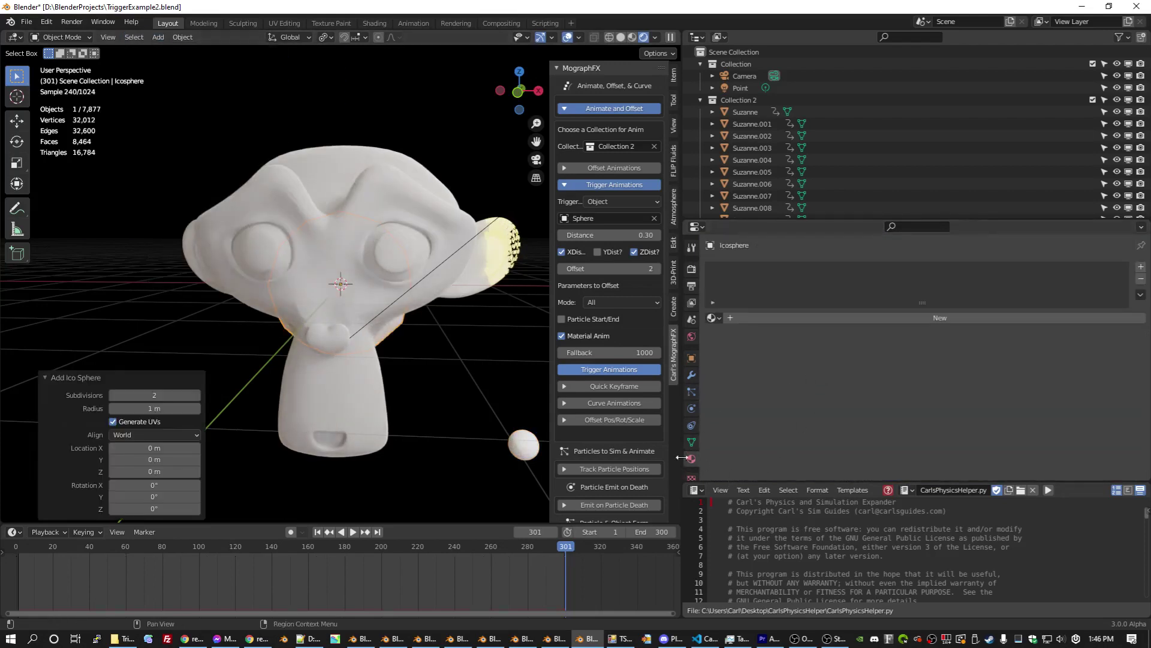
Render the sphere's particles as Icosphere instances at scale 0.02 and save the file
left_click(768, 320)
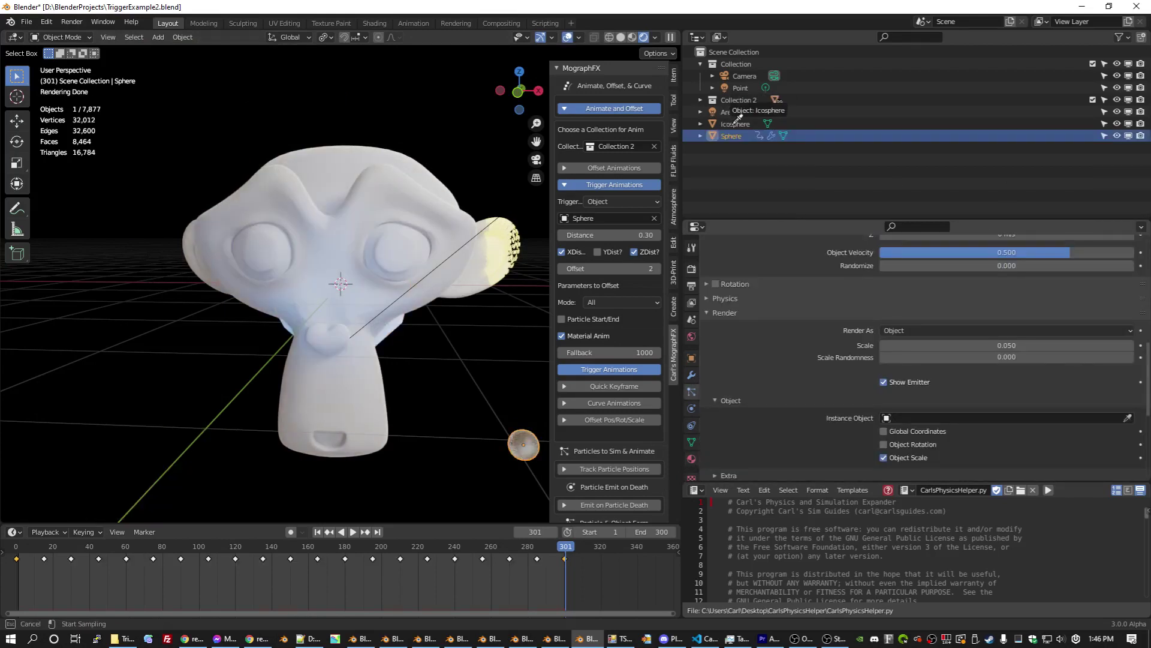
double_click(1014, 345)
type("0.02")
key("Return")
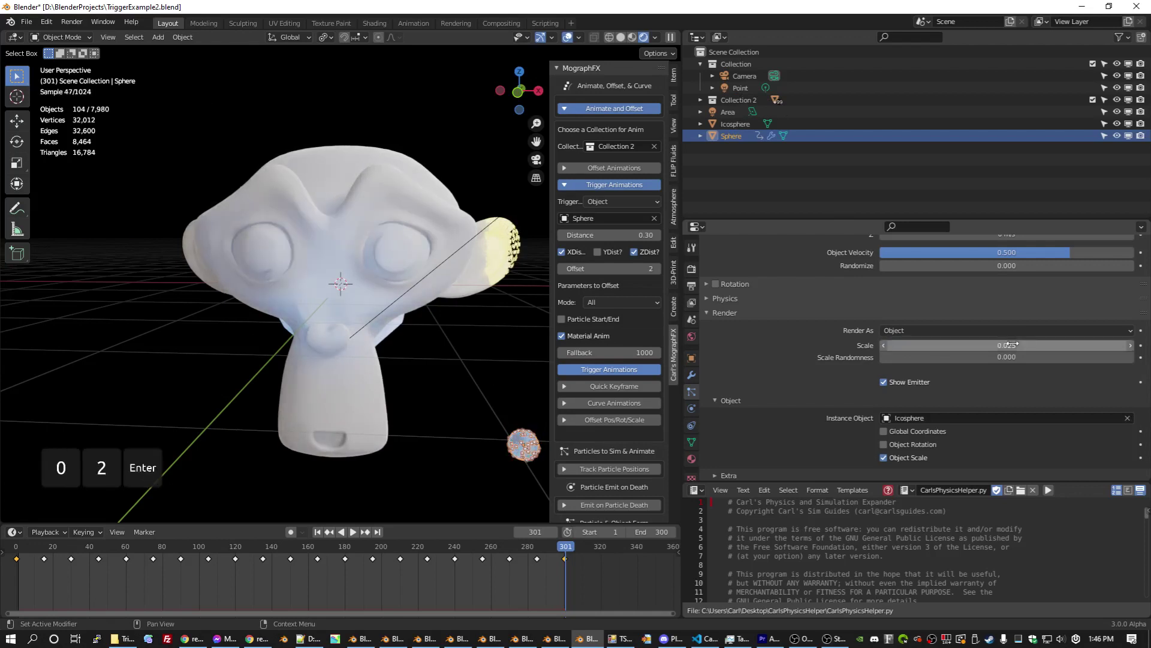
key("ctrl+s")
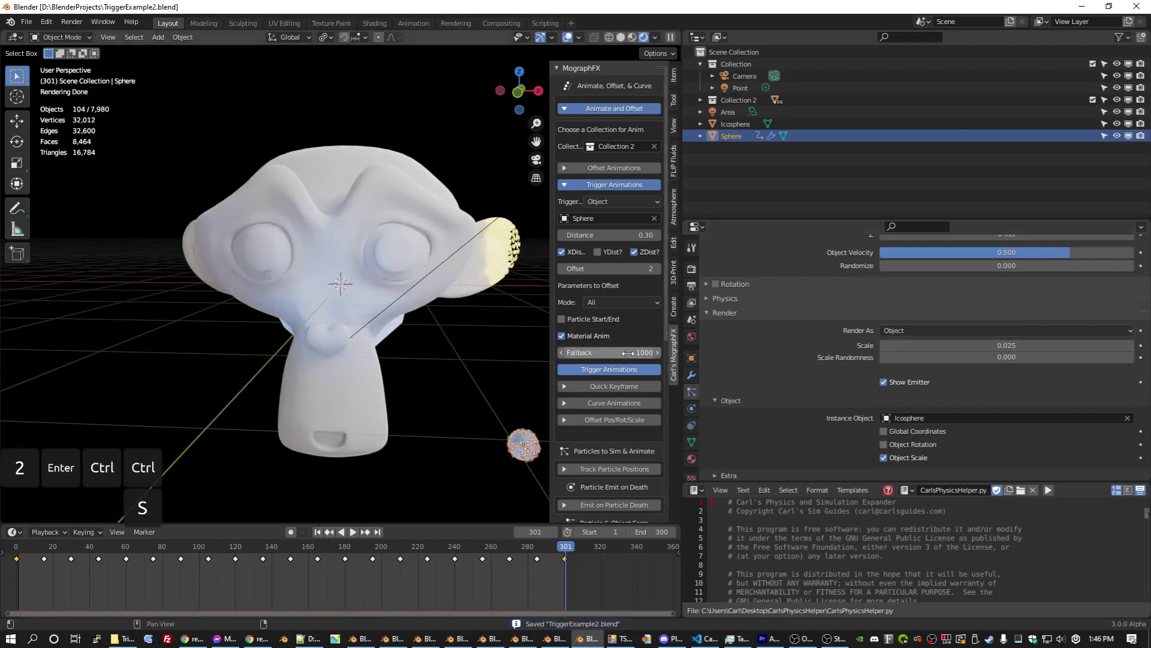
Bake the sphere's particle simulation from the particle Cache panel
scroll(797, 409, "up", 15)
scroll(778, 408, "down", 4)
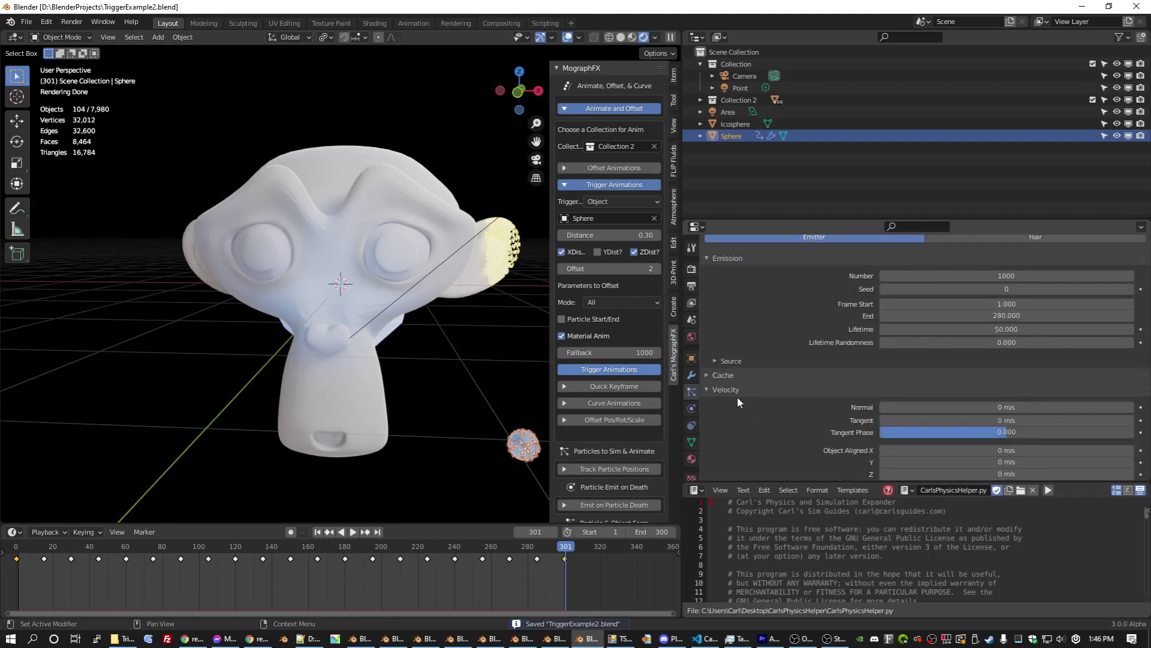
left_click(704, 374)
scroll(747, 373, "down", 6)
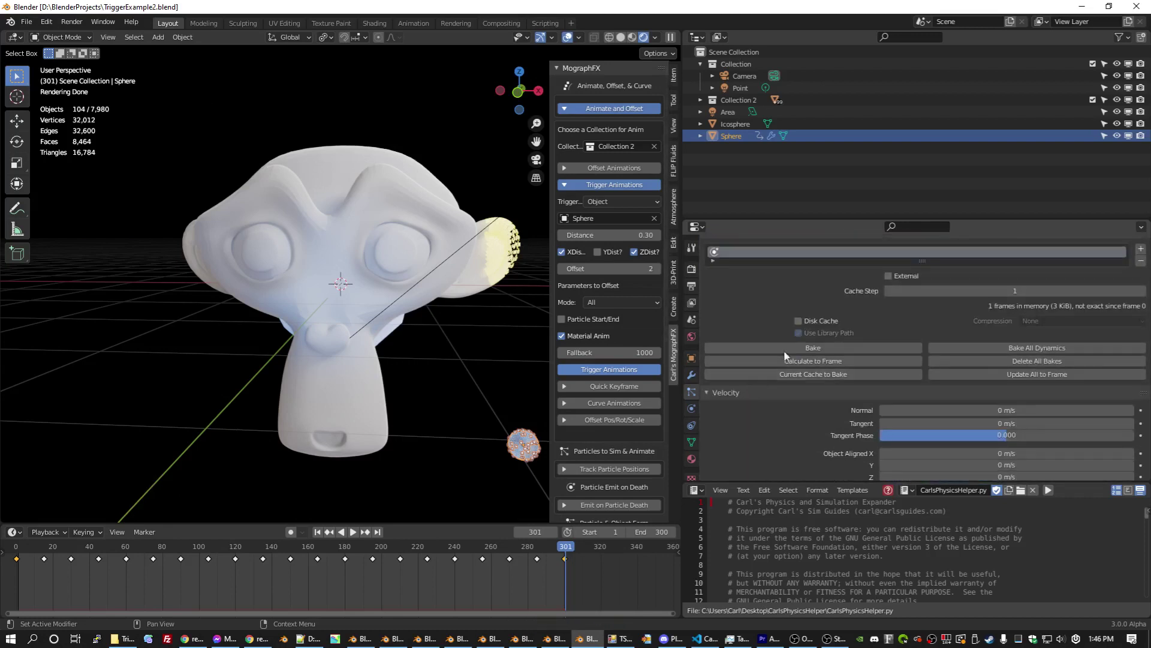
left_click(783, 345)
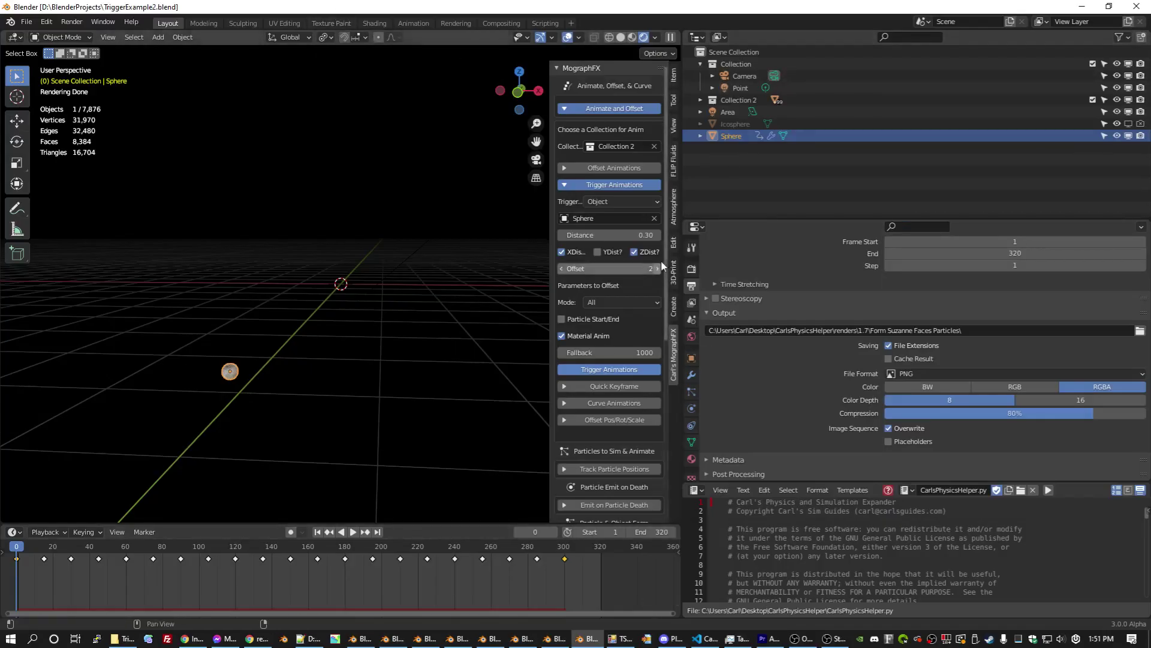
Select all objects in Collection 2
left_click(750, 100)
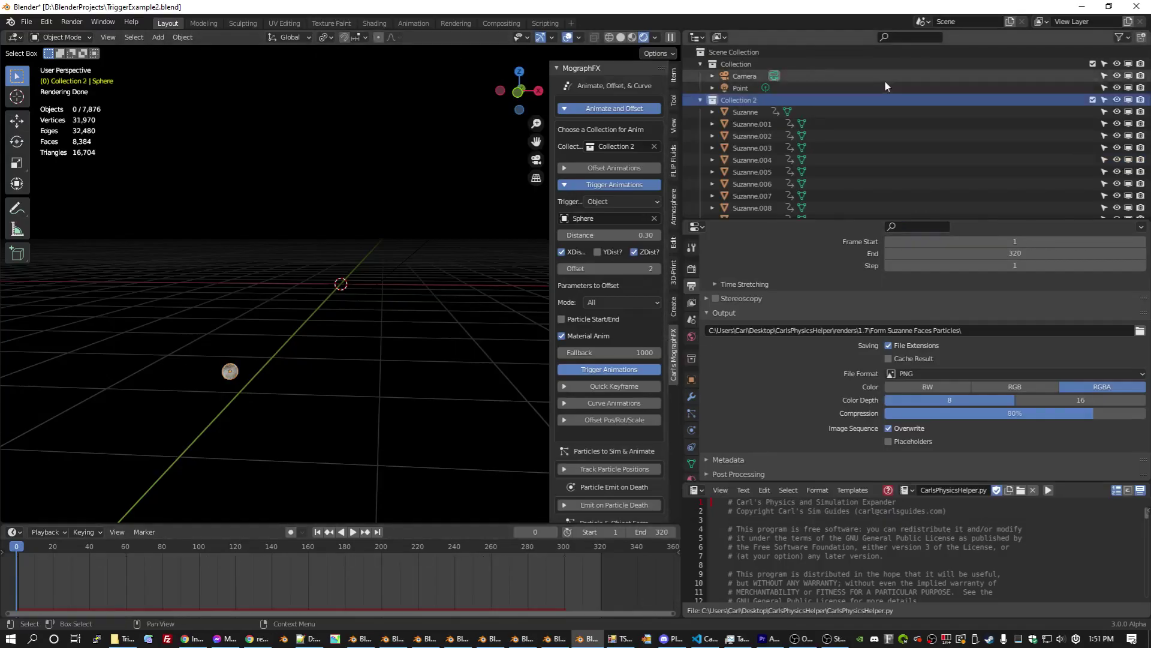
right_click(812, 100)
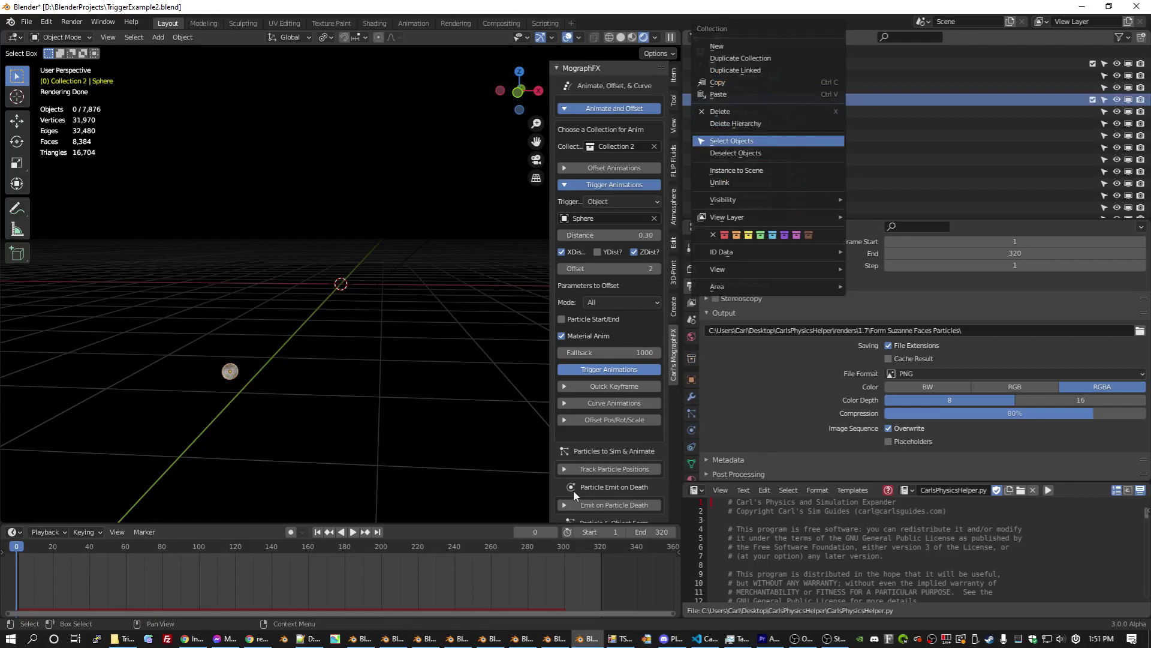
key("Return")
Enable Use TriggerFrame and run Reveal on TriggerFrame for the selected cubes
scroll(607, 487, "down", 10)
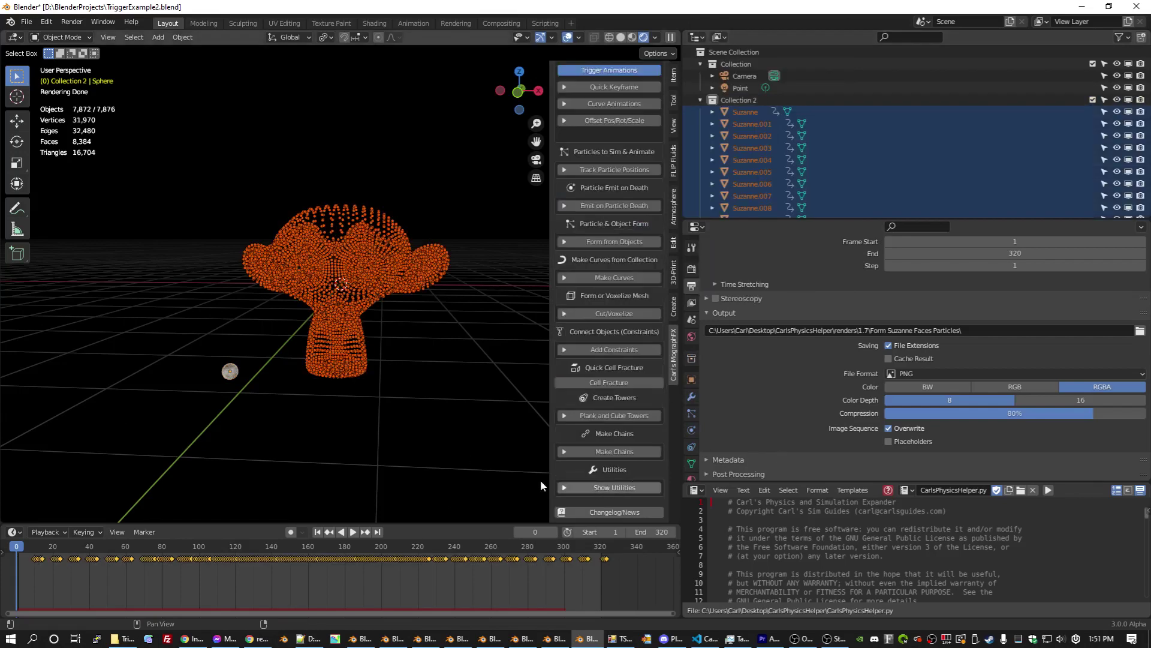
scroll(638, 486, "down", 15)
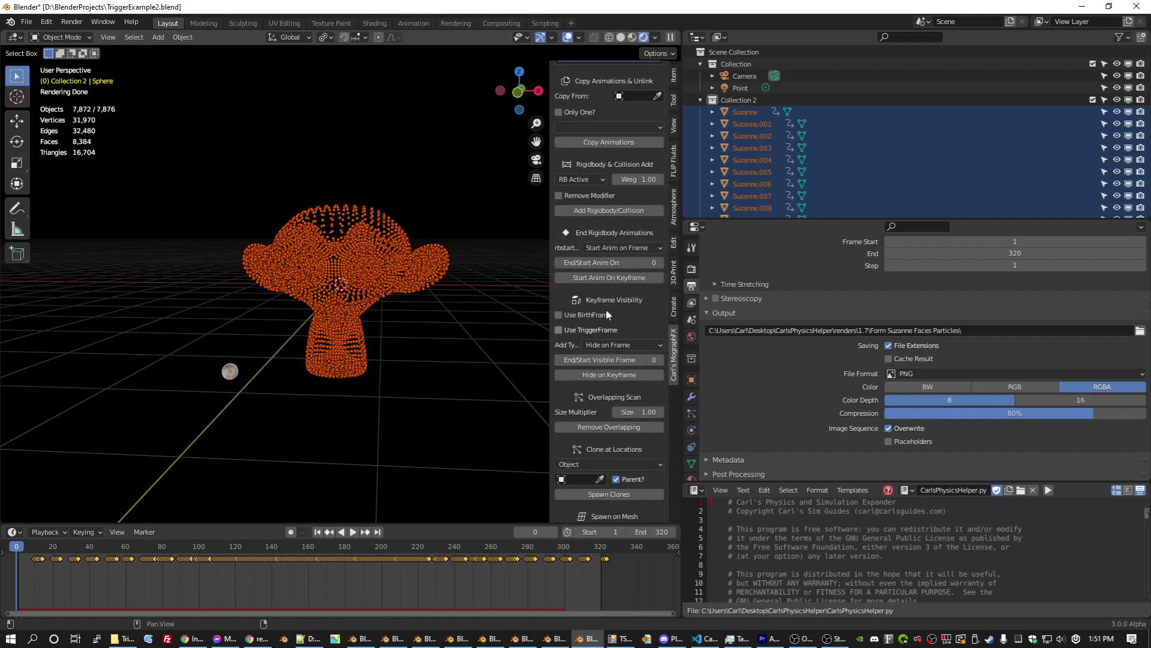
left_click(566, 330)
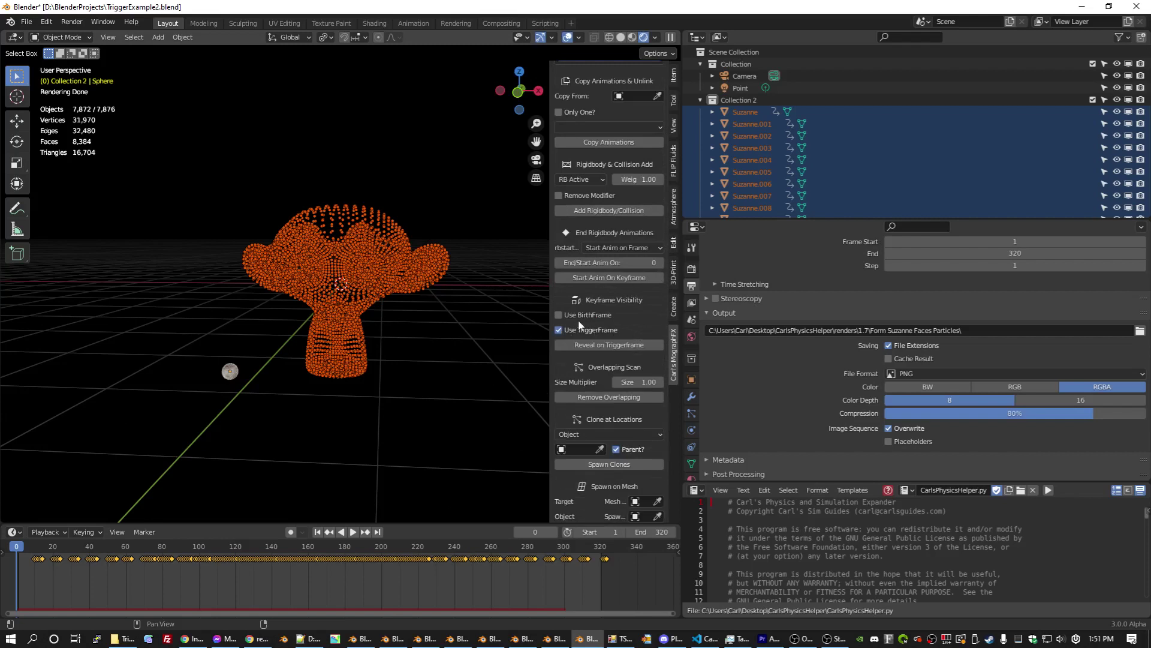
left_click(625, 347)
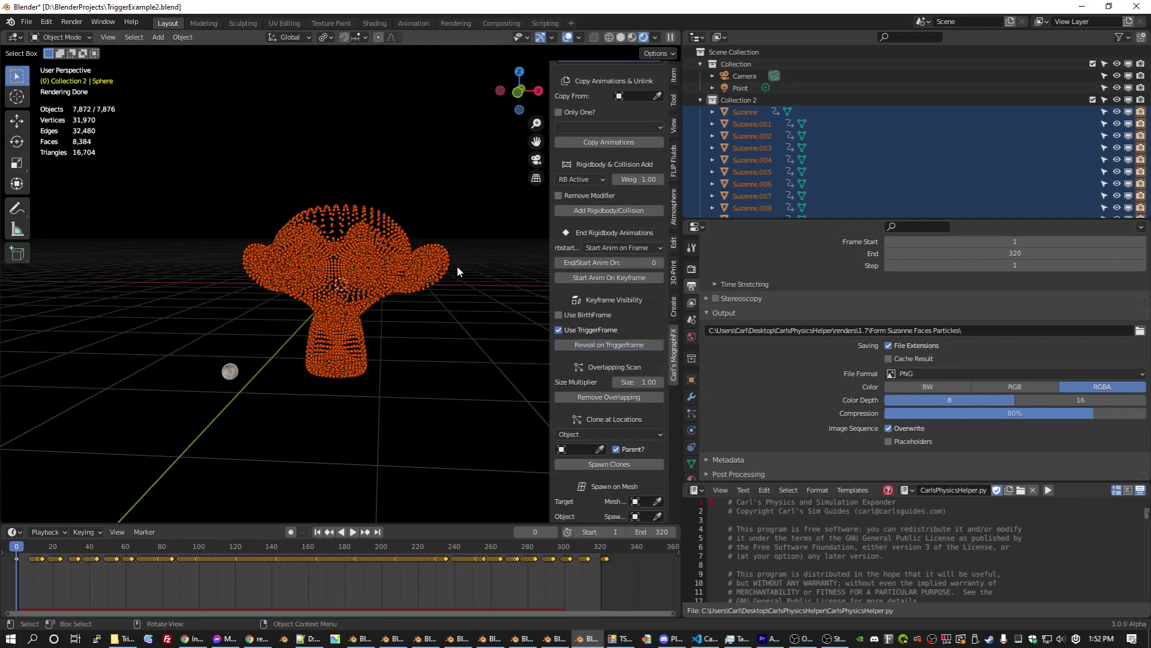
Save TriggerExample2.blend and start rendering the full animation
left_click(26, 21)
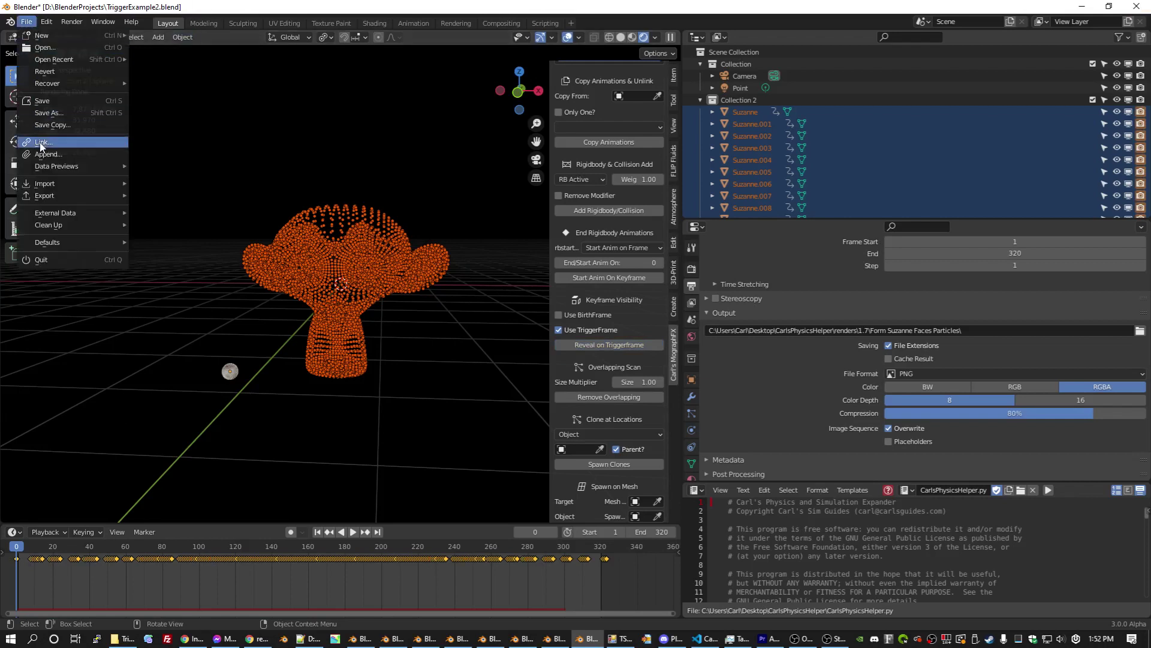
left_click(51, 101)
left_click(72, 22)
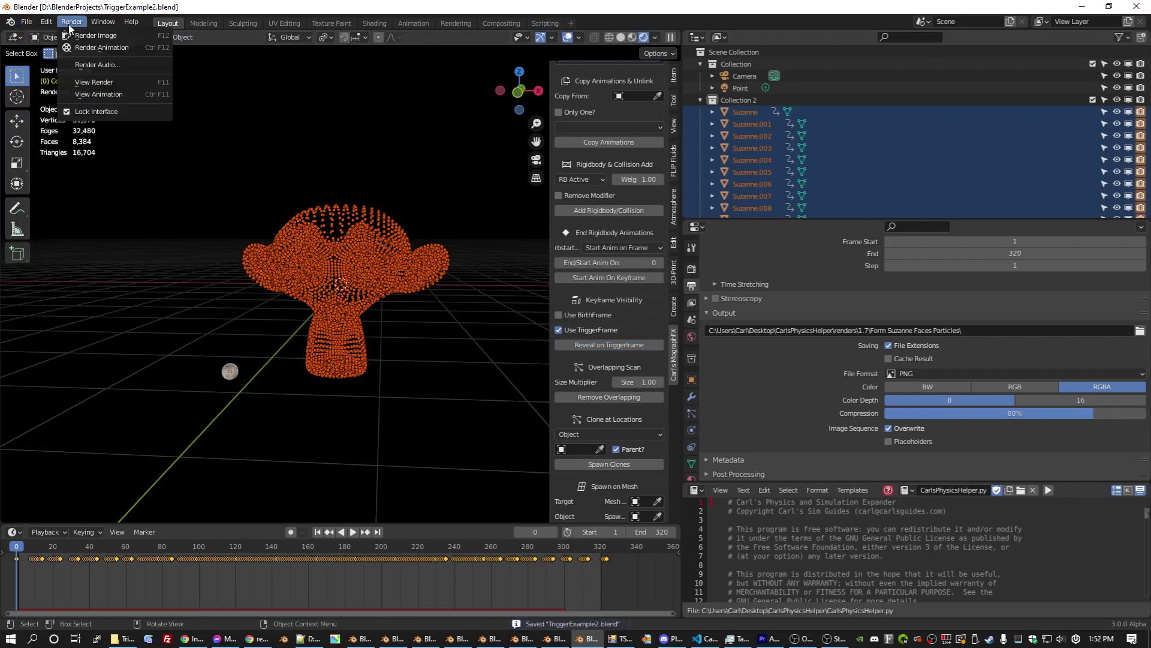
left_click(94, 82)
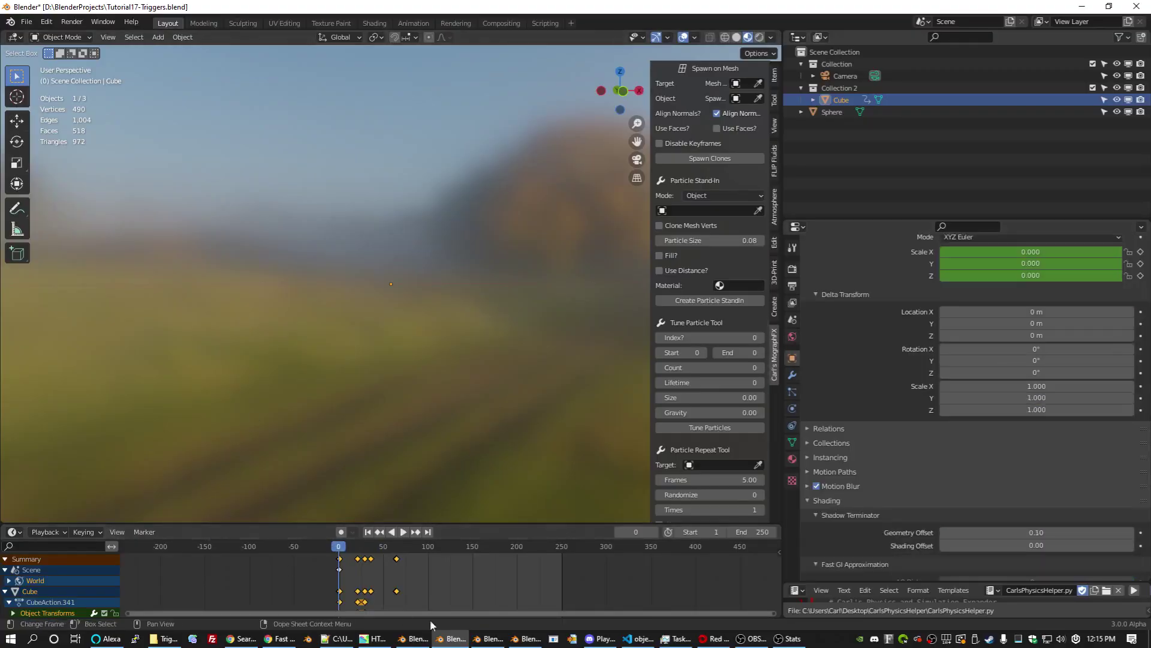
Go to frame 21 and view the scene through the camera, fitted to the viewport
left_click_drag(339, 551, 359, 549)
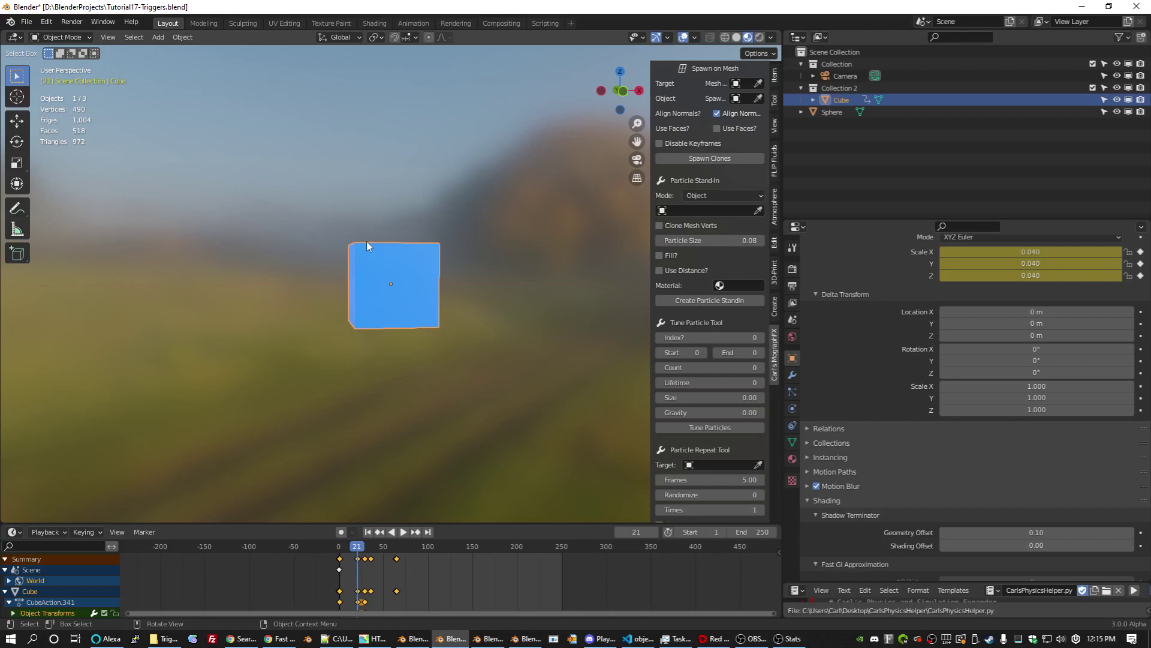
key("KP_0")
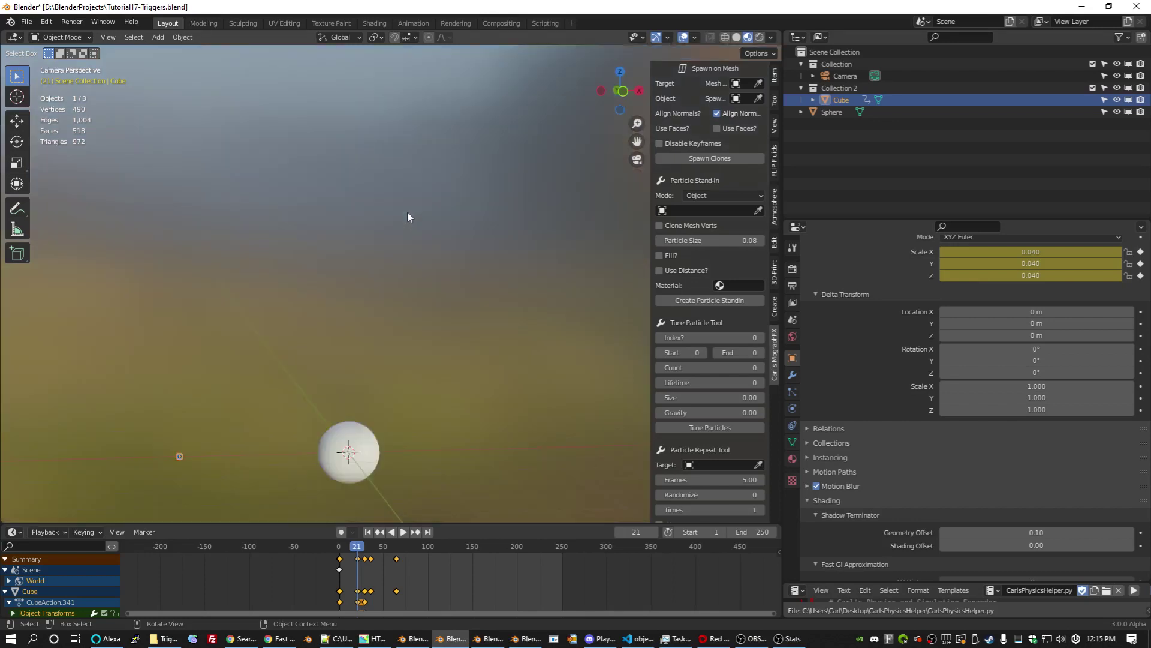
key("Home")
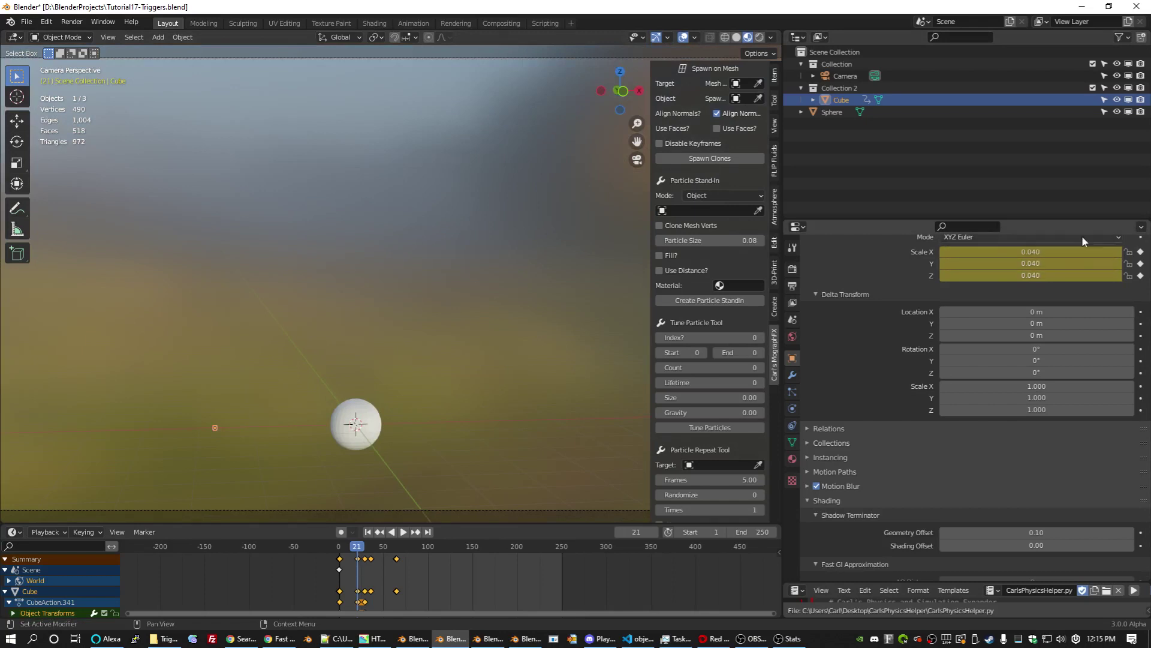
scroll(702, 244, "up", 10)
scroll(720, 198, "down", 8)
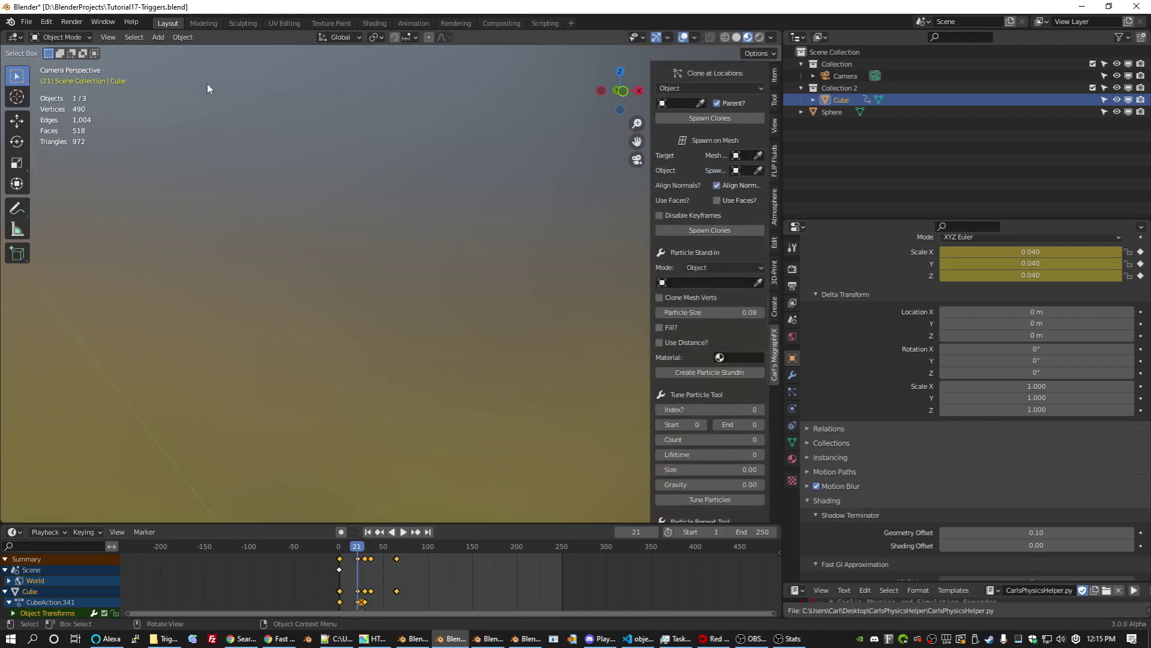
Add a Suzanne monkey head, raise it above the sphere along Z, and scale it by 2
left_click(156, 36)
mouse_move(196, 54)
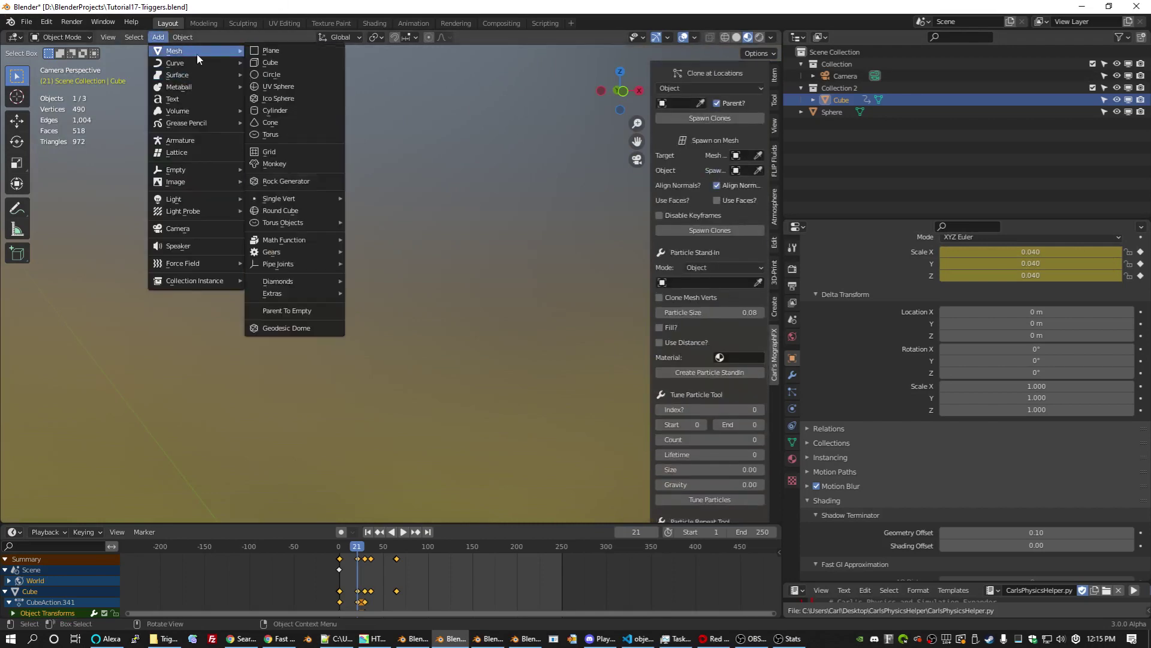
left_click(297, 164)
key("g")
key("z")
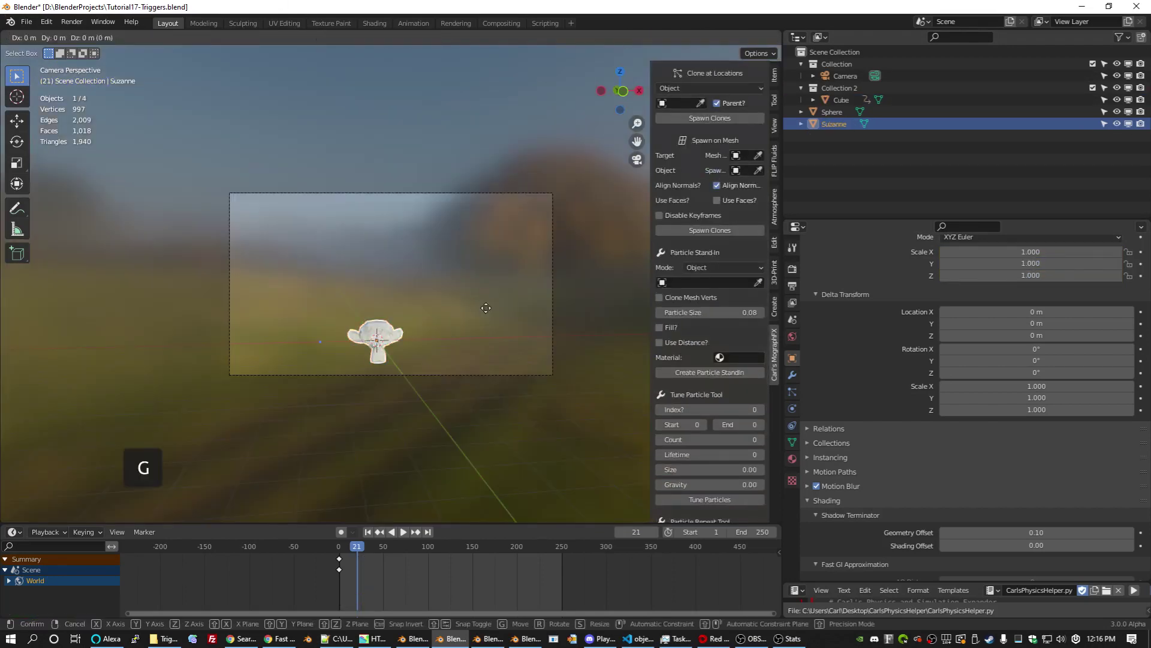
left_click(498, 243)
key("s")
key("2")
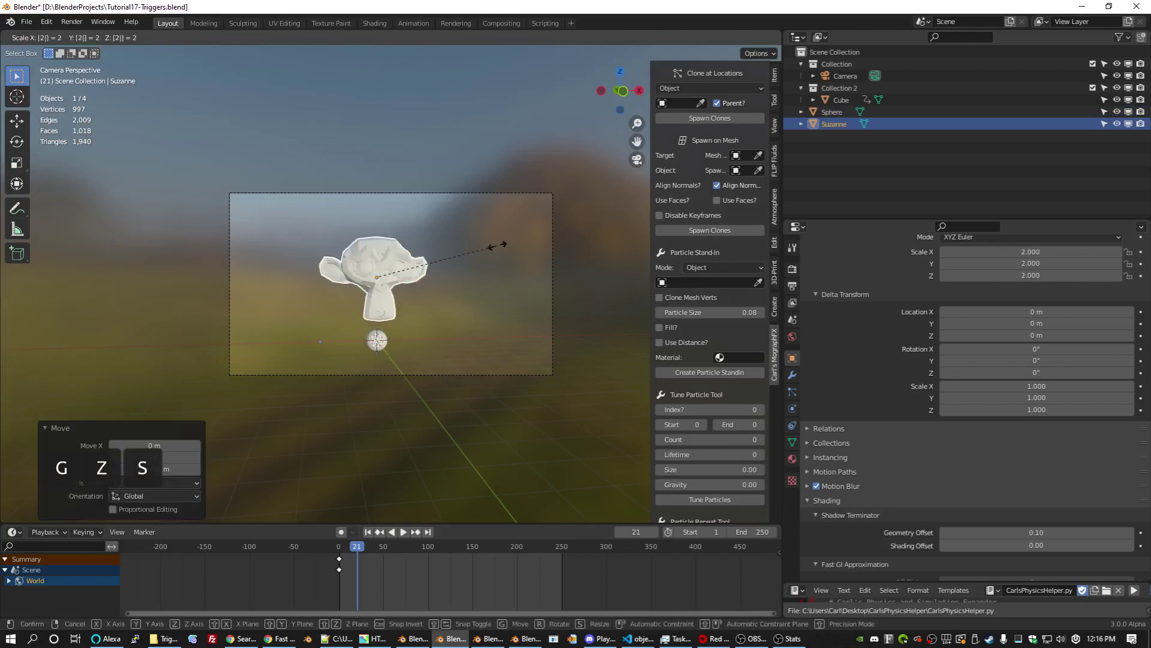
left_click(498, 246)
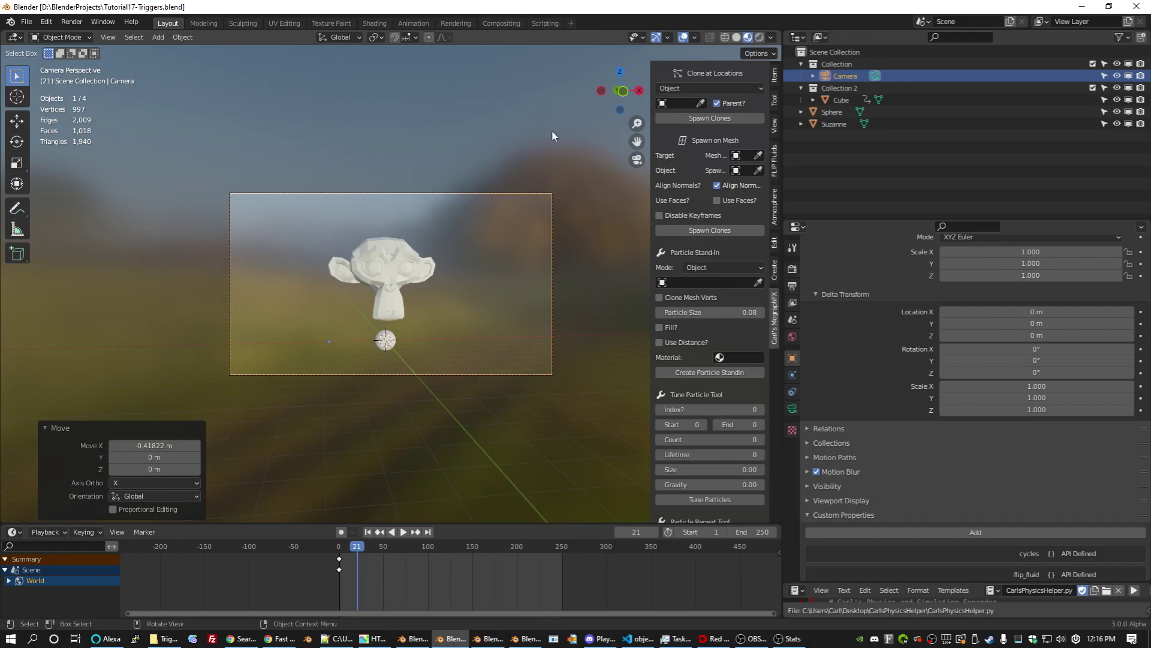
key("KP_0")
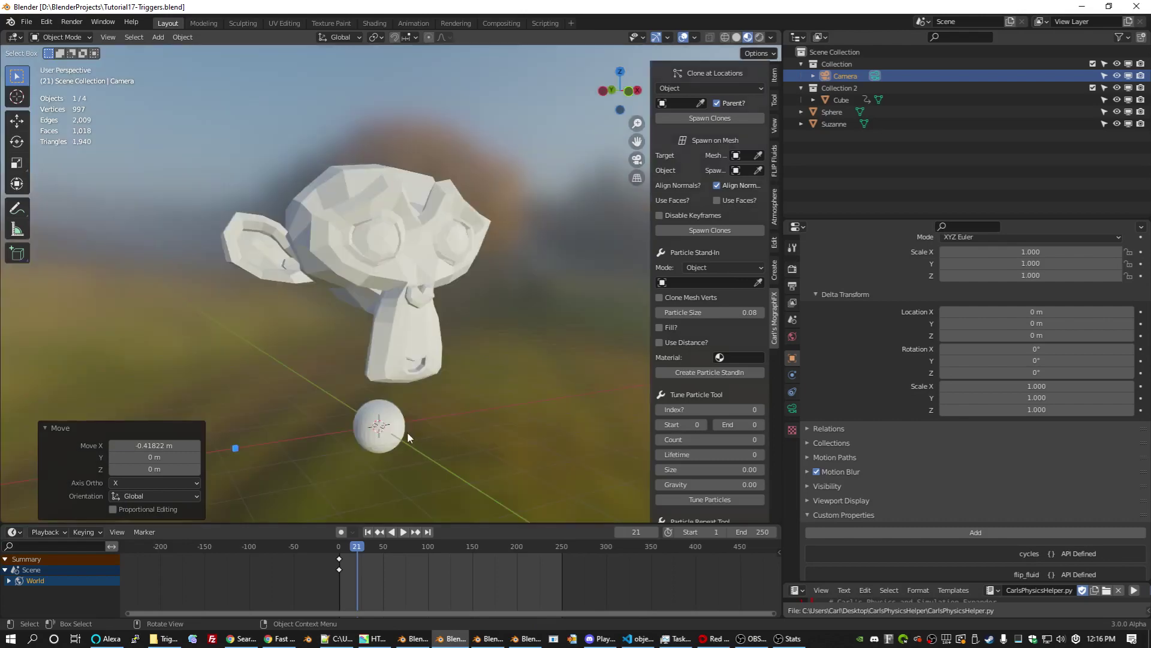
Select the sphere and check that the Extra Objects add-ons are enabled in Preferences
left_click(405, 430)
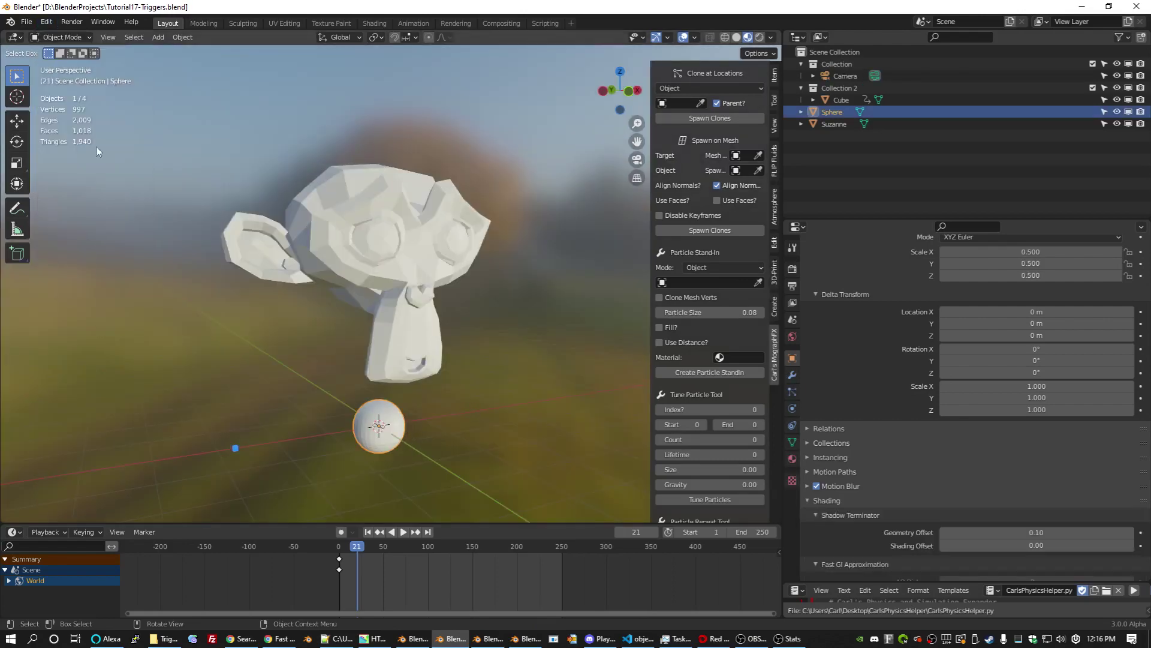
left_click(46, 22)
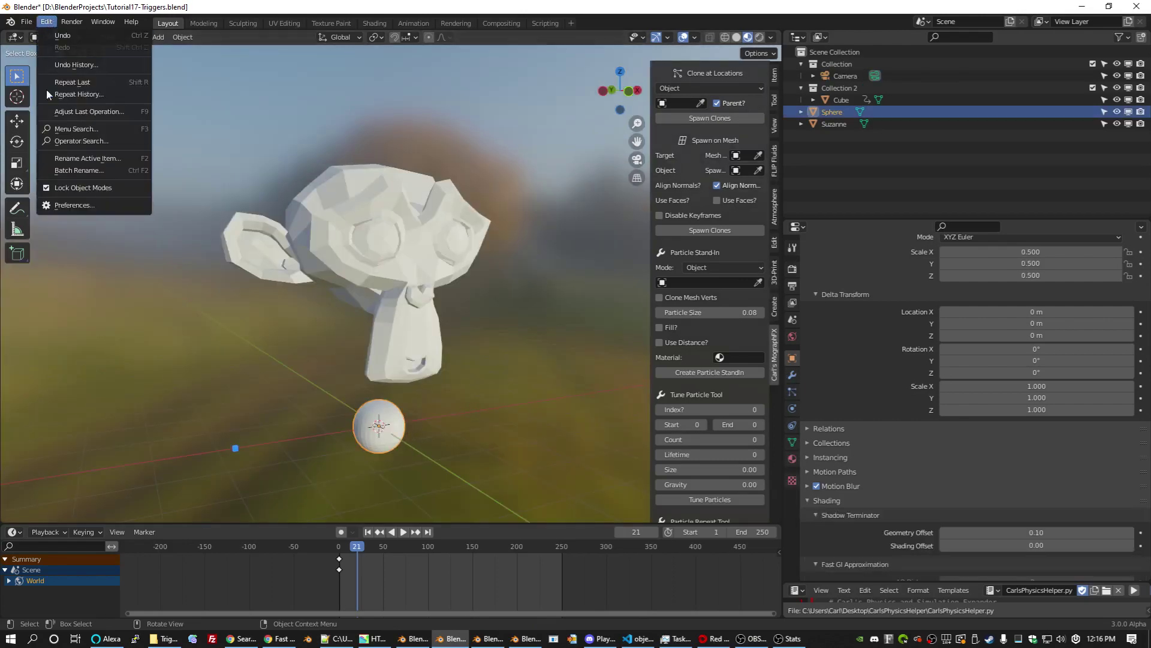
left_click(64, 206)
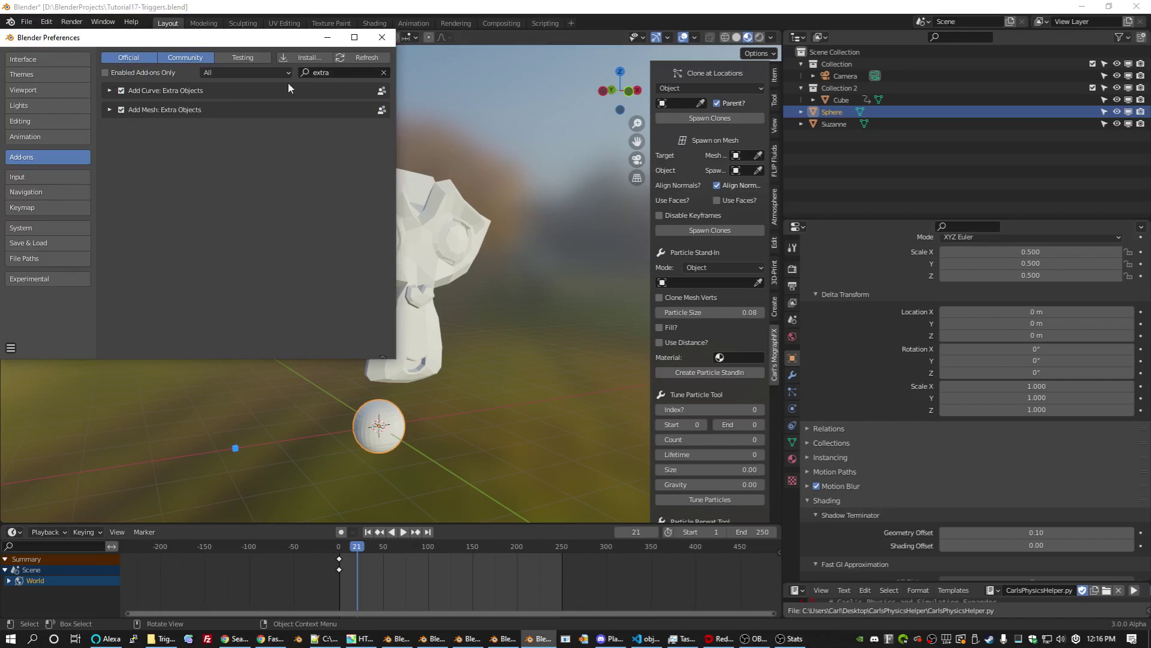
left_click(382, 37)
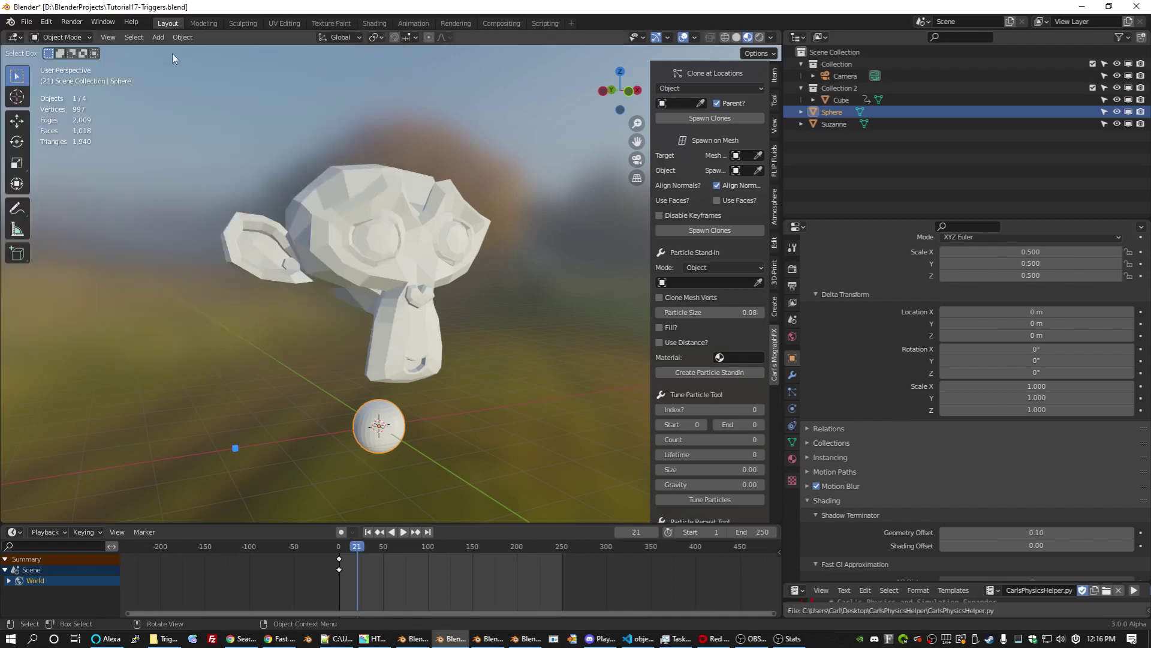
Add an Archimedean curve spiral from Curve Spirals
left_click(159, 37)
mouse_move(180, 63)
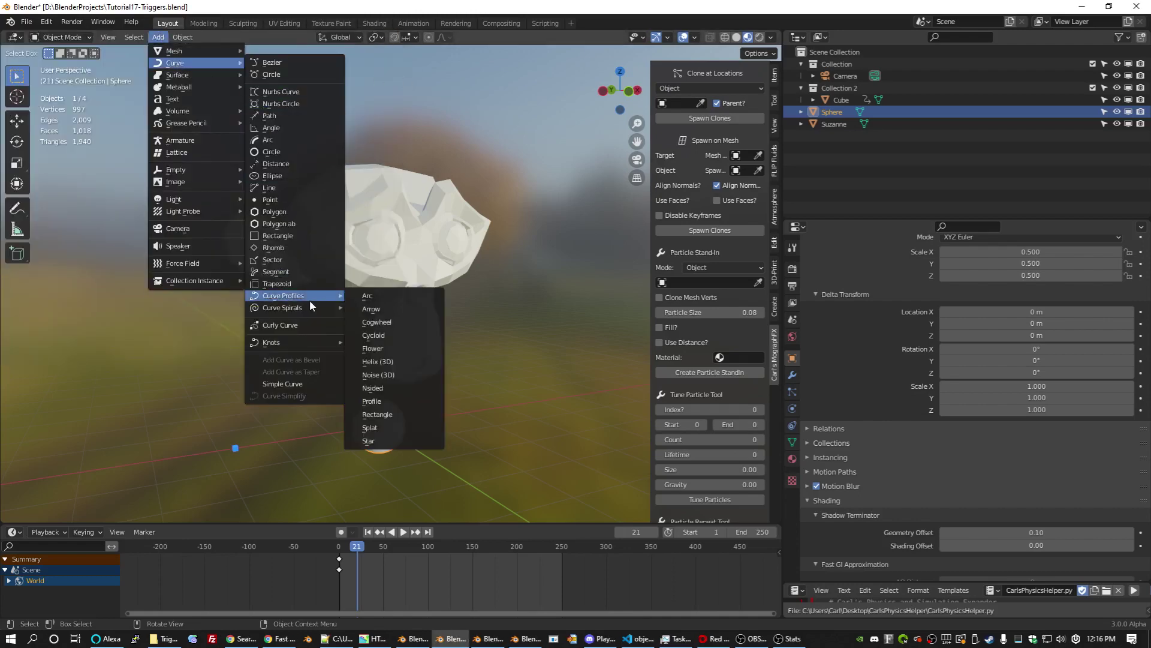
mouse_move(300, 309)
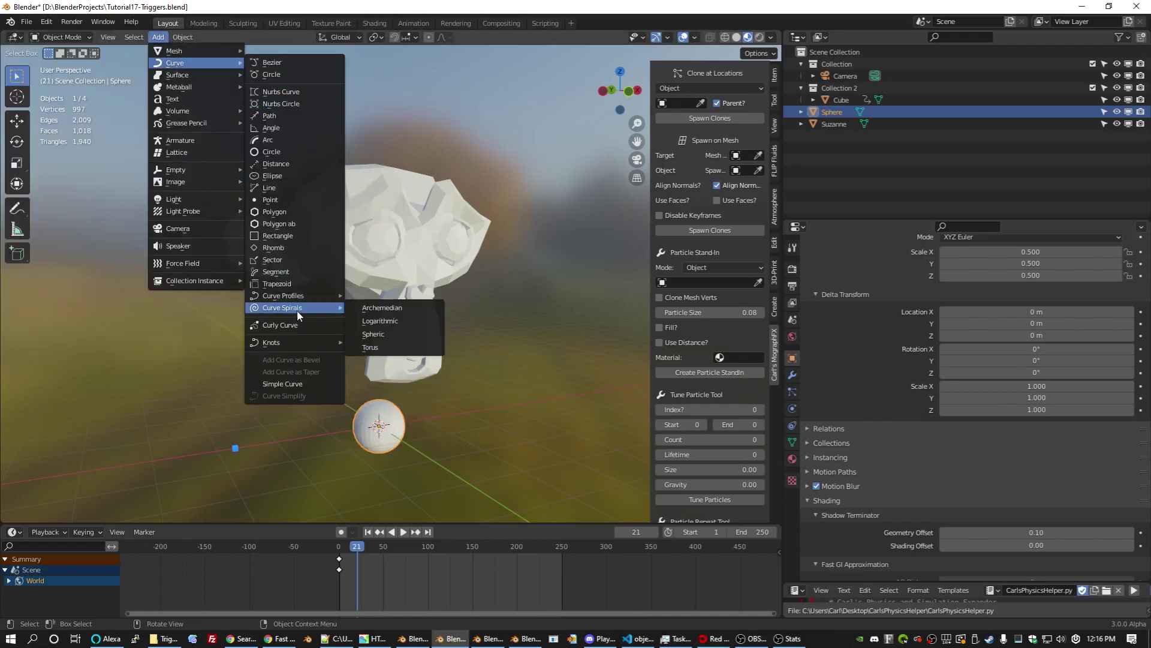
left_click(381, 308)
Set the spiral to 29 turns and height 0.15, viewed from the front
key("KP_1")
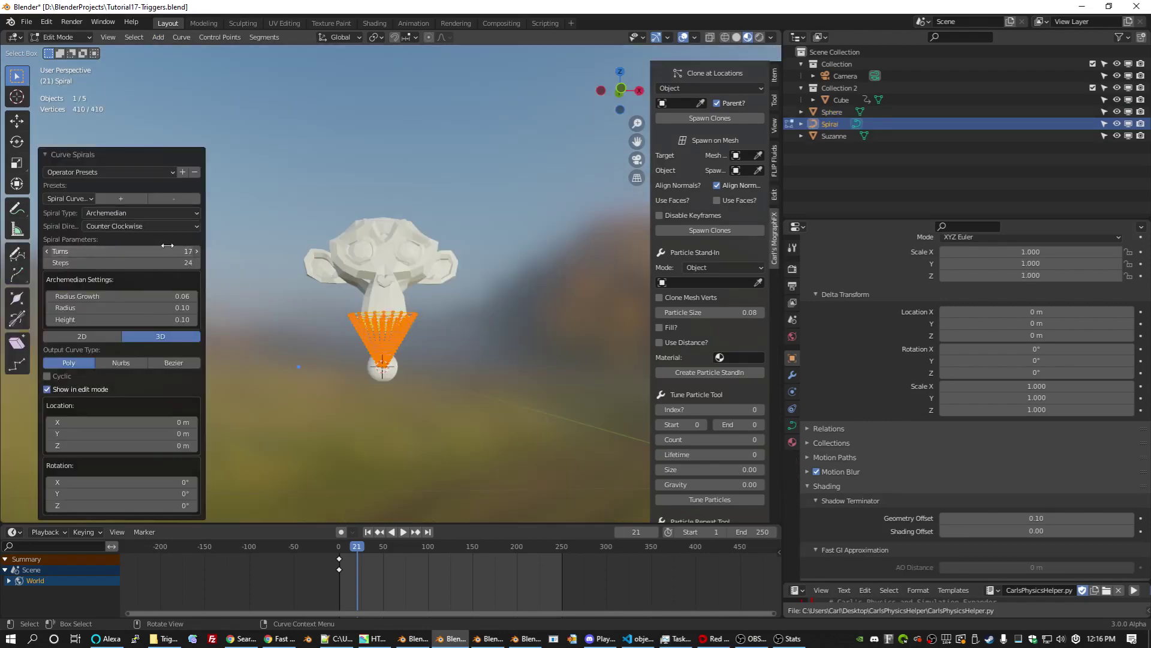
left_click_drag(168, 245, 194, 247)
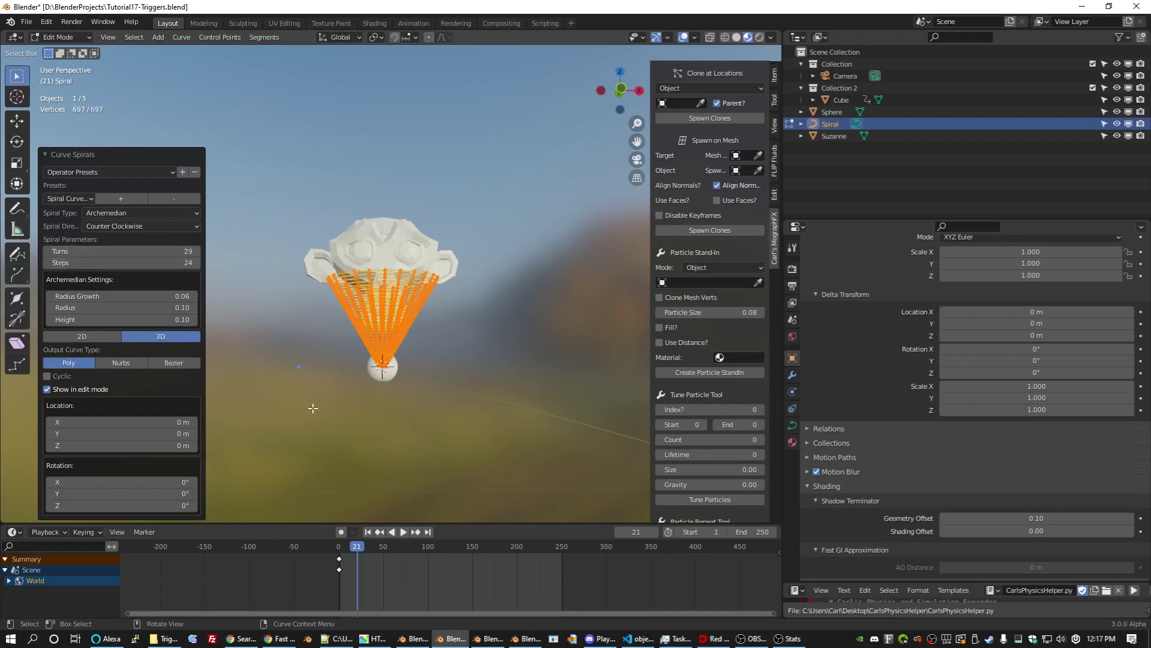
middle_click_drag(312, 407, 354, 404)
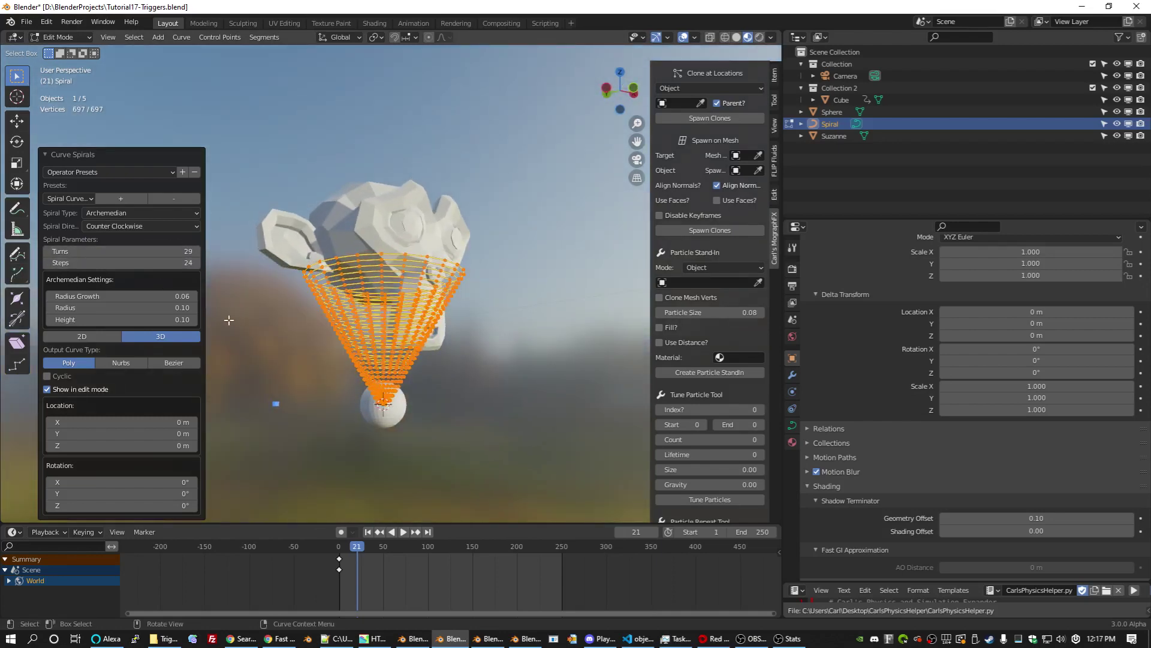
left_click(143, 320)
type("0.15")
key("Return")
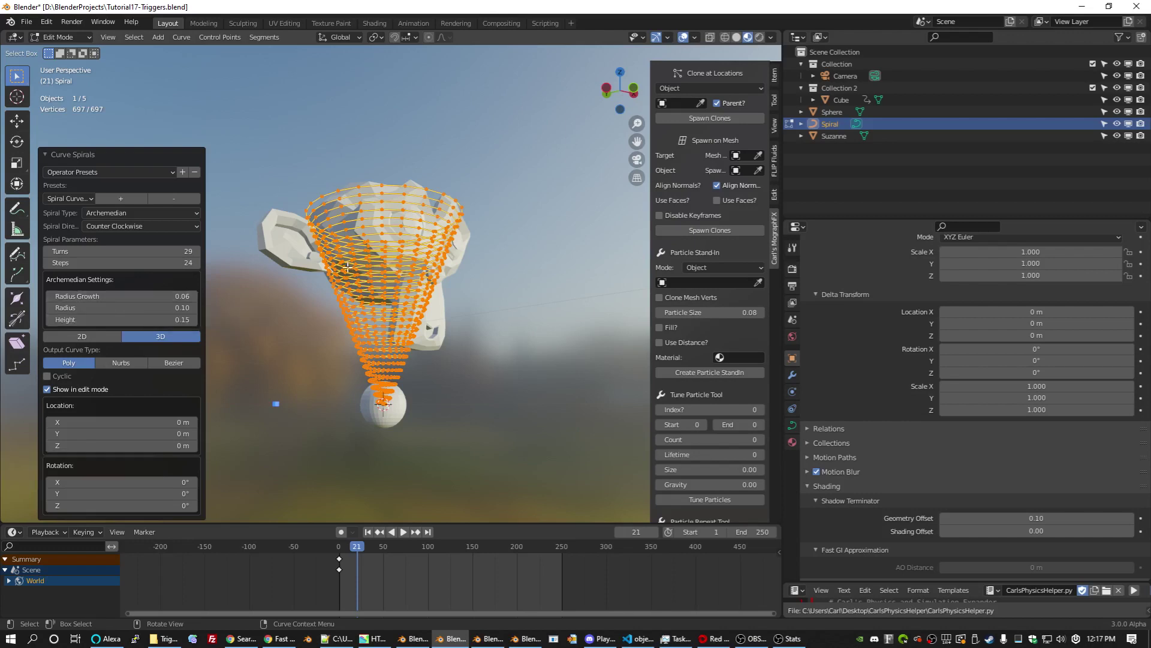
Exit the spiral's edit mode and give the sphere a Follow Path constraint targeting the Spiral
left_click(440, 126)
key("Tab")
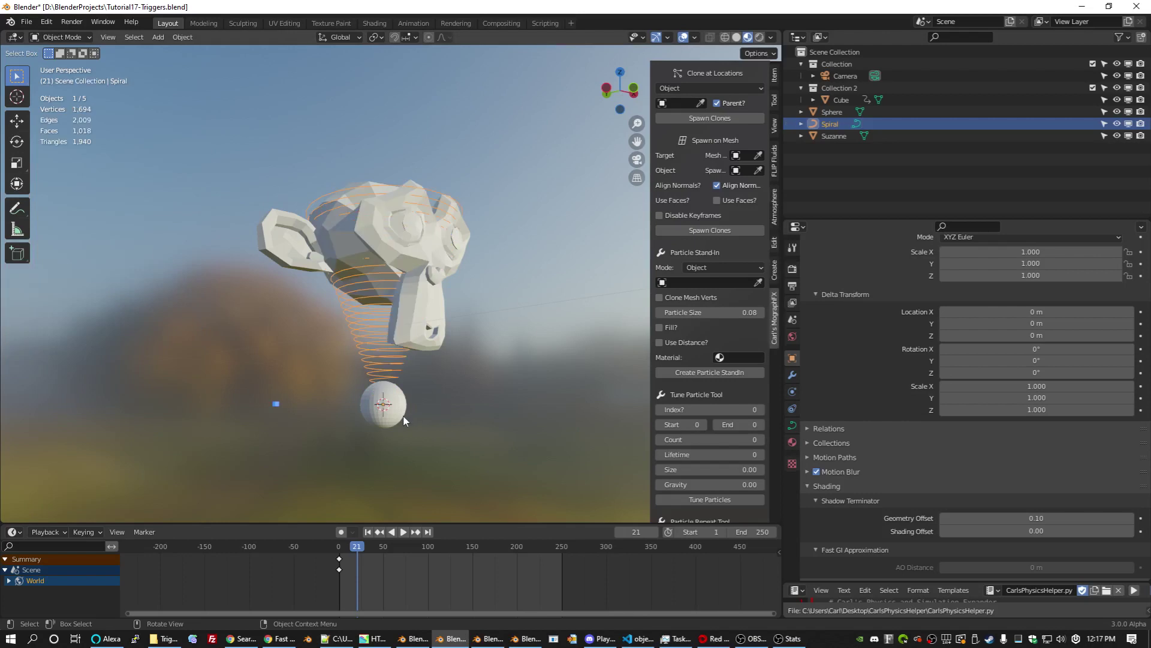
left_click(401, 422)
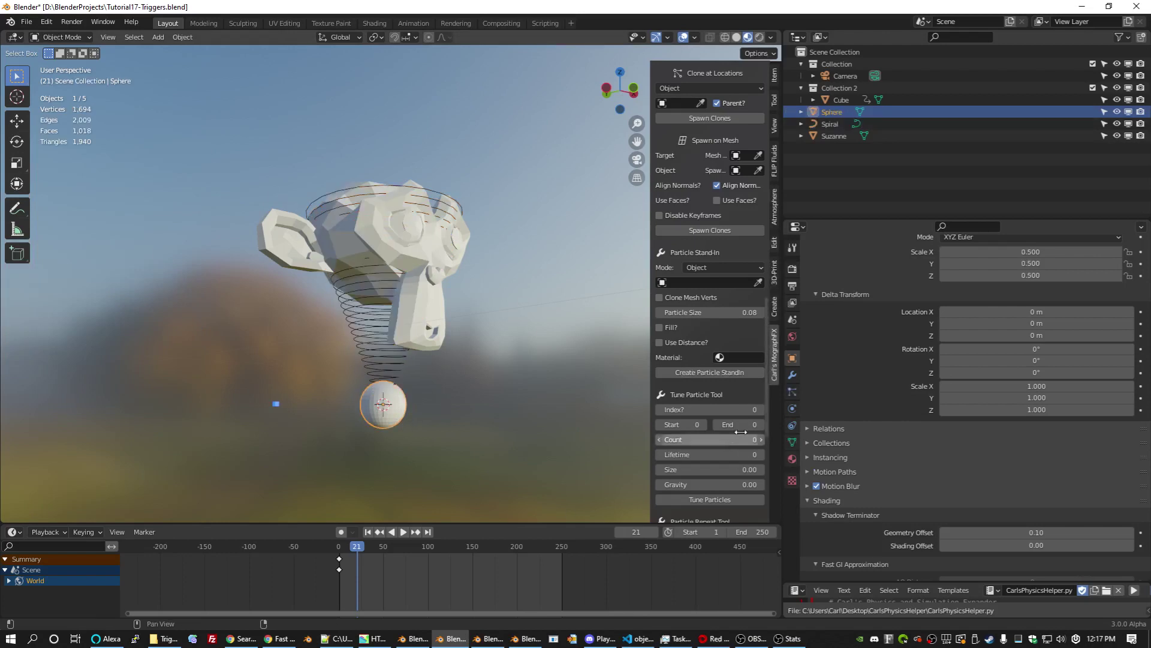
left_click(792, 425)
left_click(1005, 267)
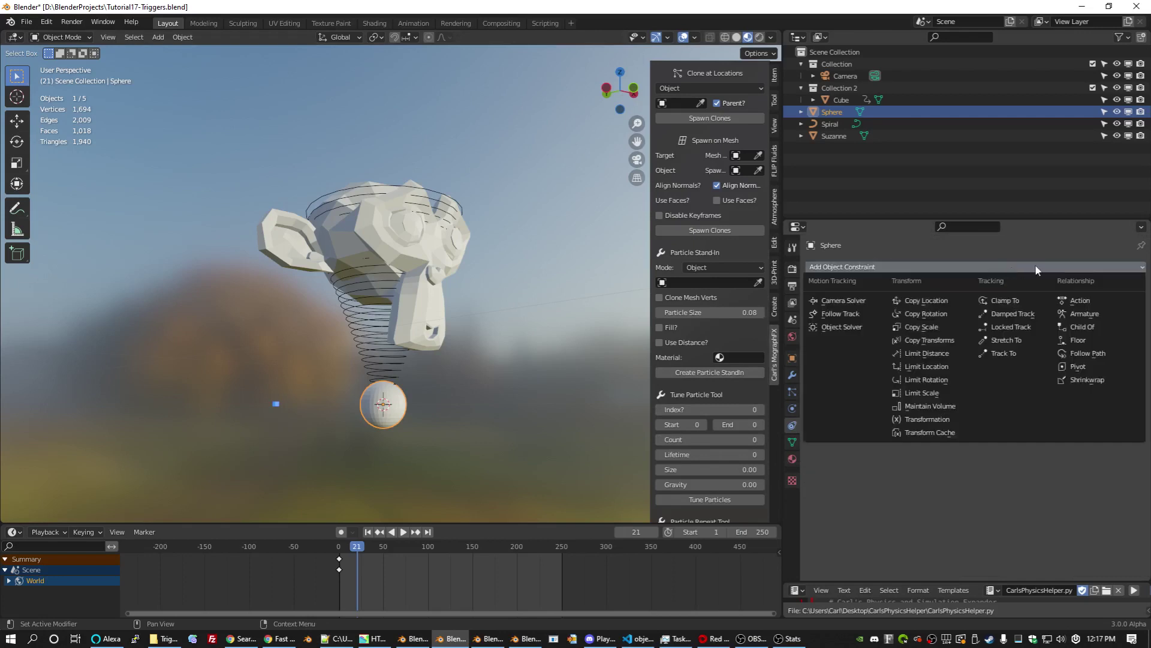
left_click(1099, 355)
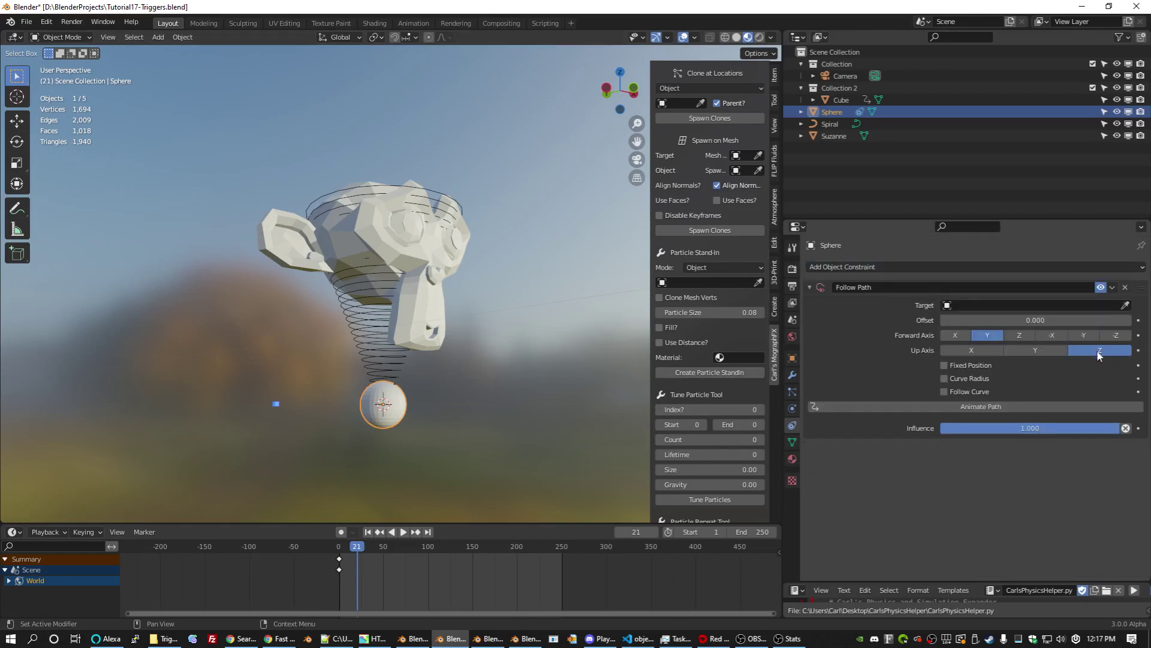
left_click(1126, 306)
left_click(830, 124)
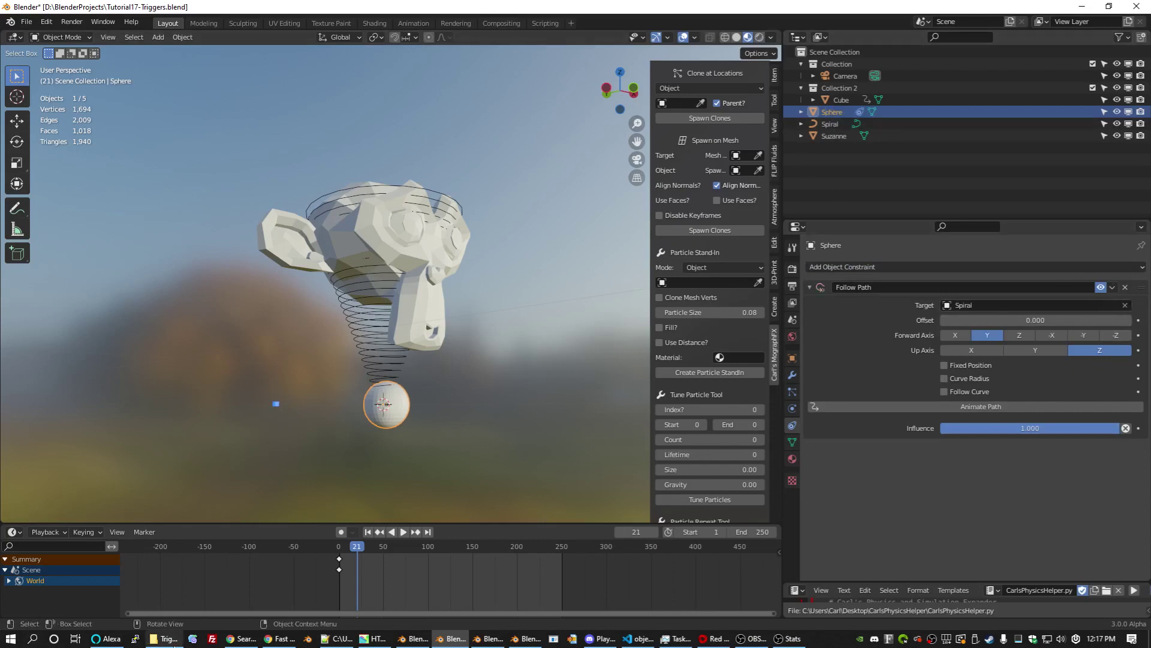
Shrink the sphere to 0.265 scale at frame 0 and enable Follow Curve
key("space")
left_click_drag(382, 541, 327, 542)
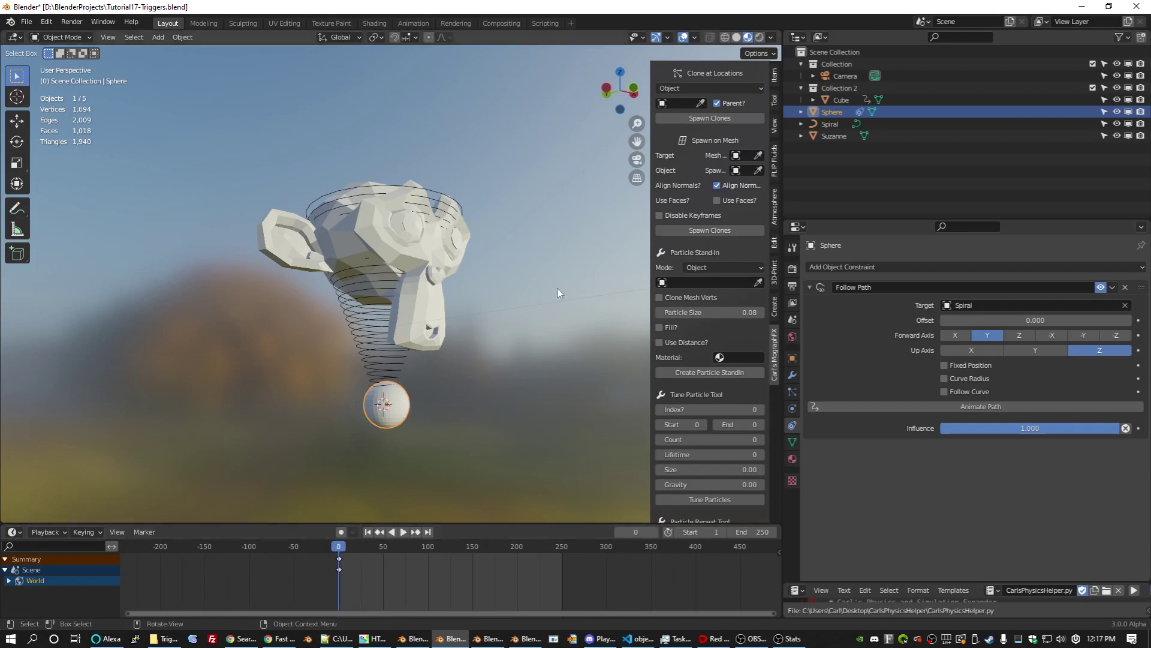
key("s")
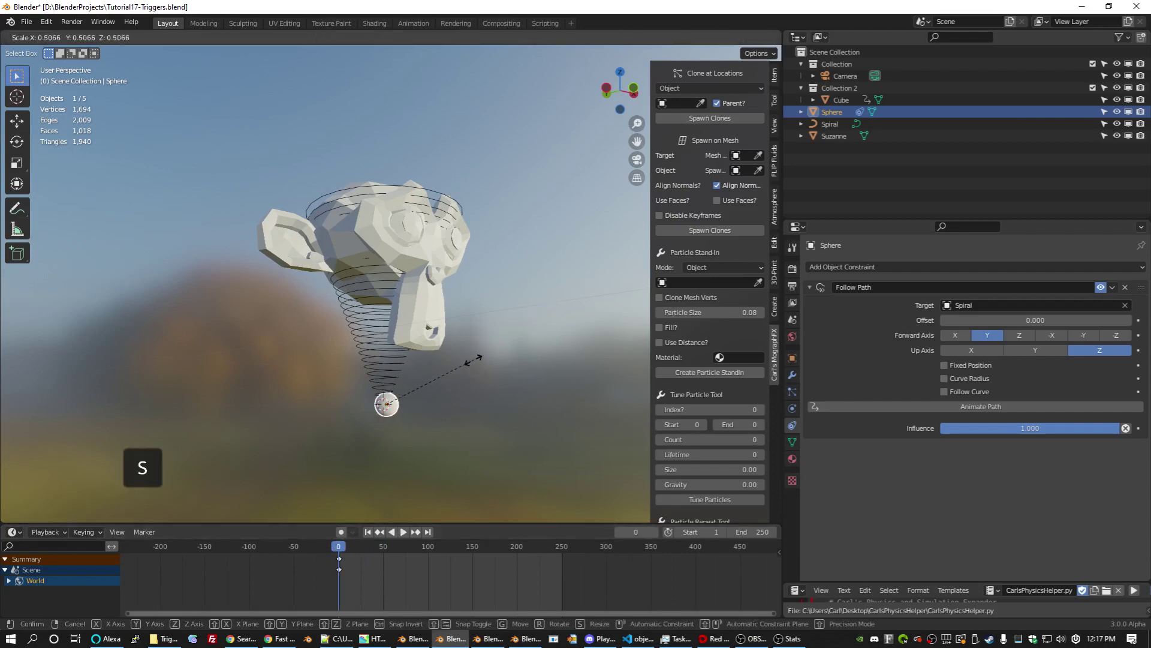
left_click(433, 378)
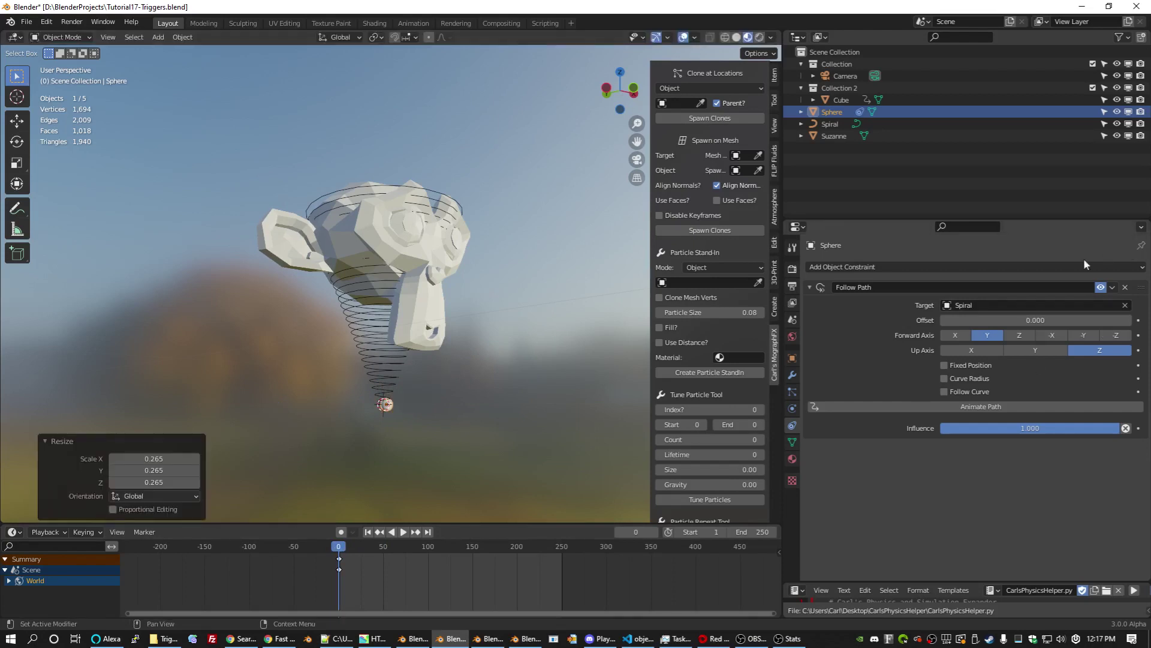
left_click(947, 392)
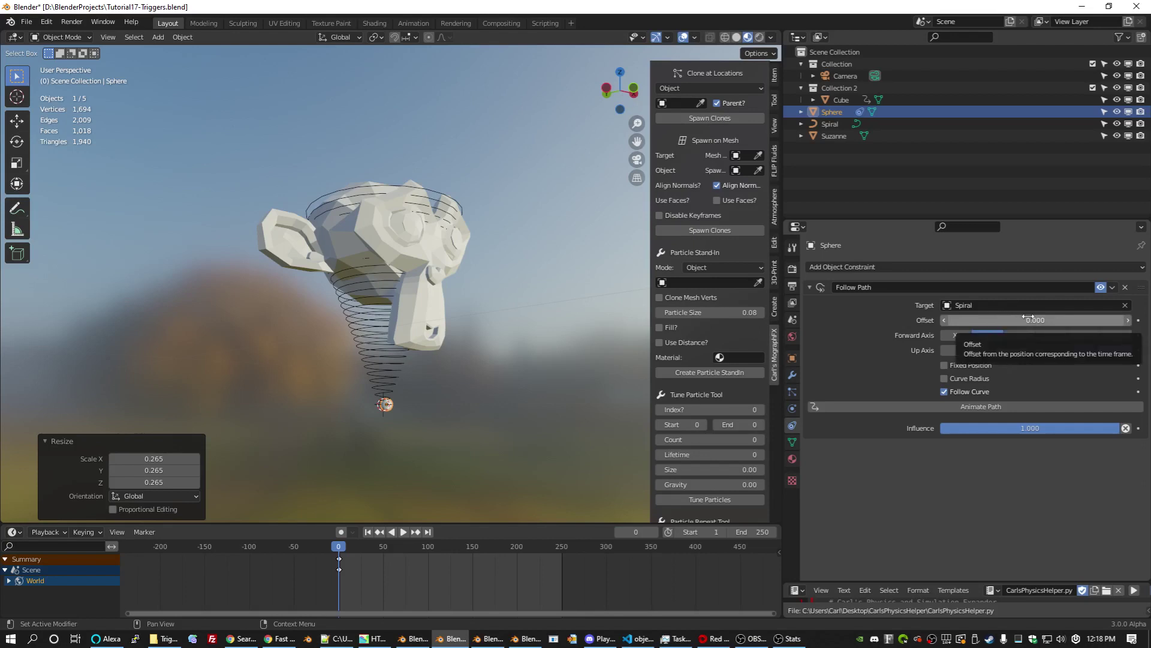
Keyframe the Follow Path Offset at 0 on frame 0 and -100 on frame 250
key("i")
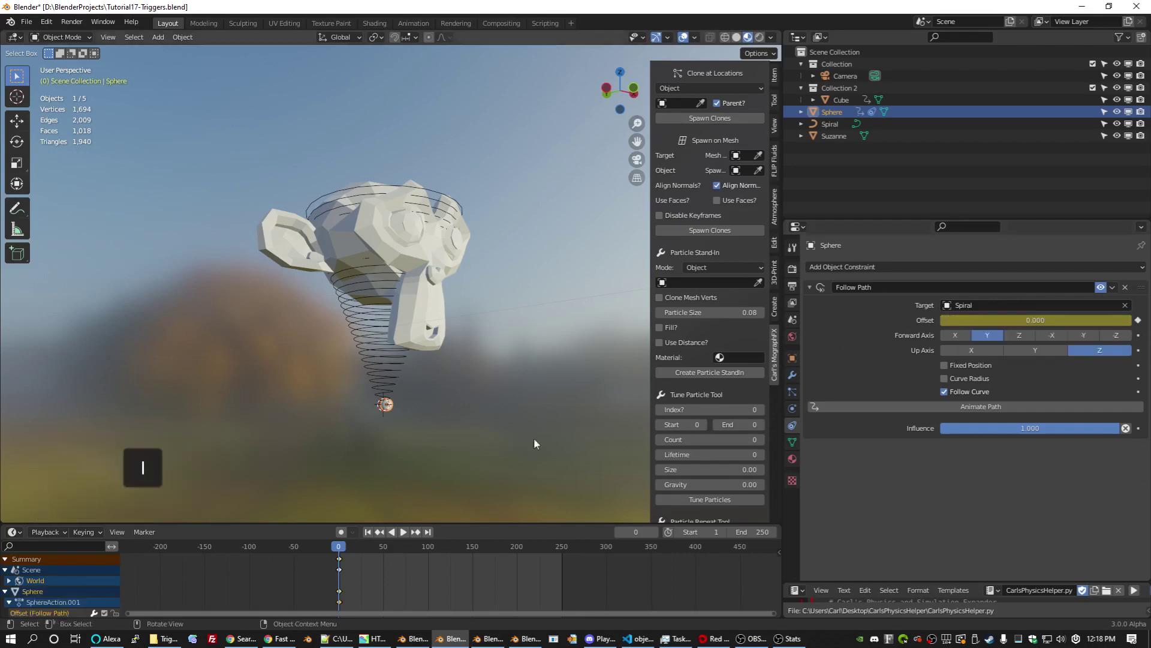
left_click_drag(334, 558, 559, 533)
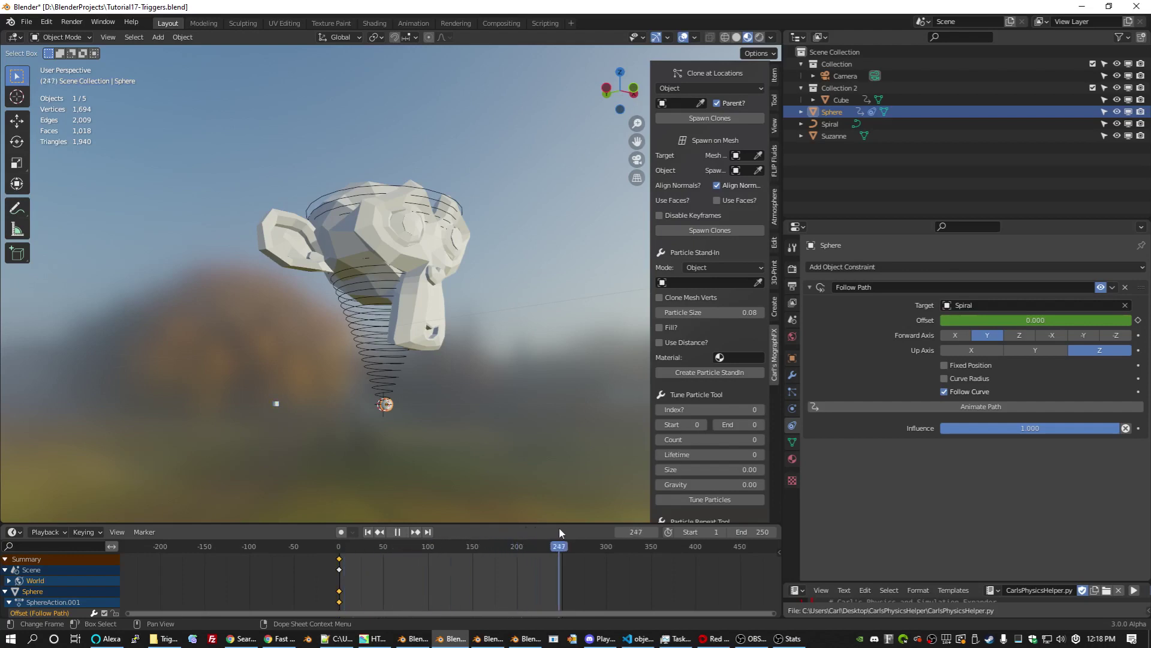
left_click(1029, 321)
type("i")
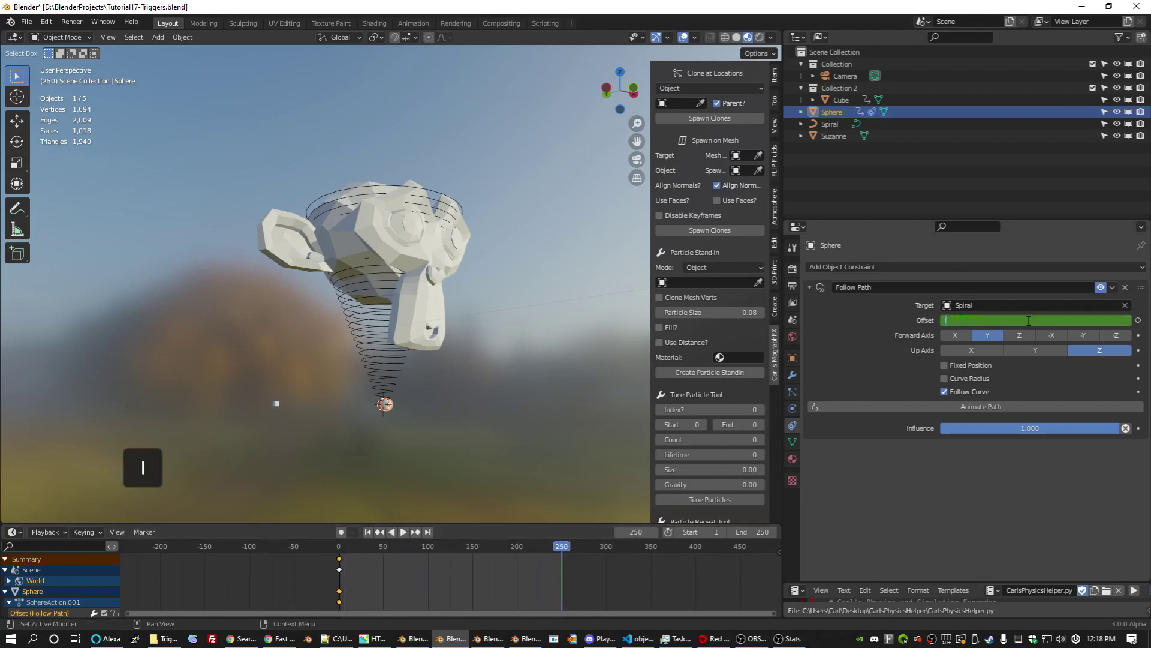
key("BackSpace")
type("-0")
key("Return")
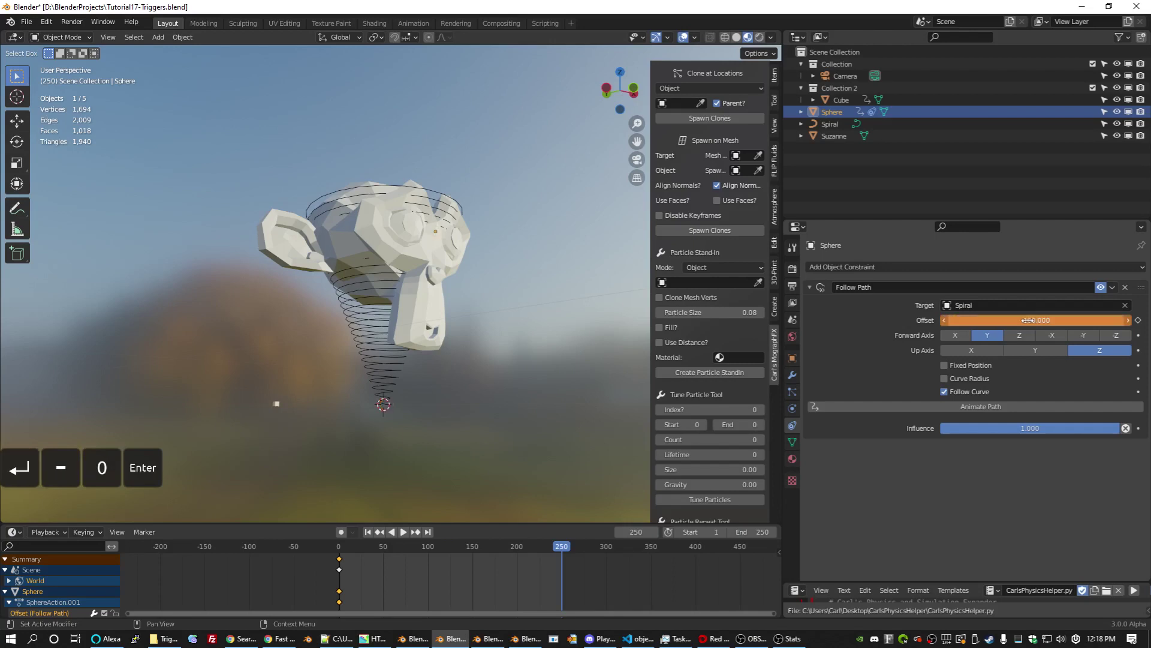
key("i")
Preview the sphere's climb and set the scene end frame to 400
key("space")
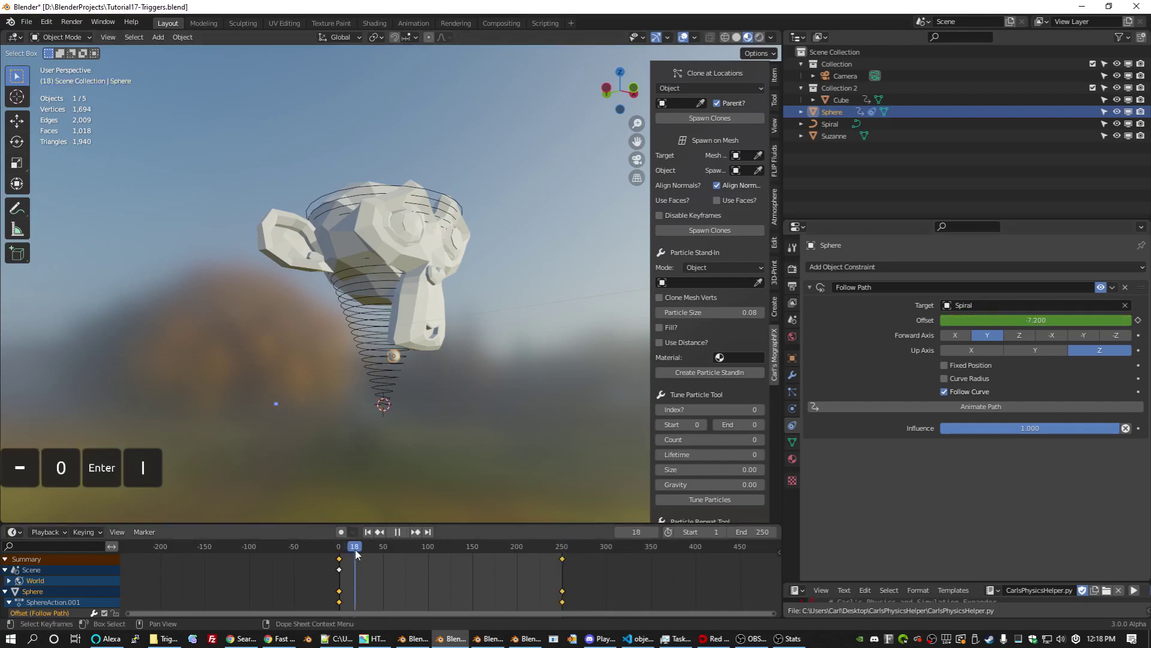
mouse_move(355, 553)
left_mouse_down()
mouse_move(396, 548)
mouse_move(347, 548)
left_mouse_up()
left_click(397, 532)
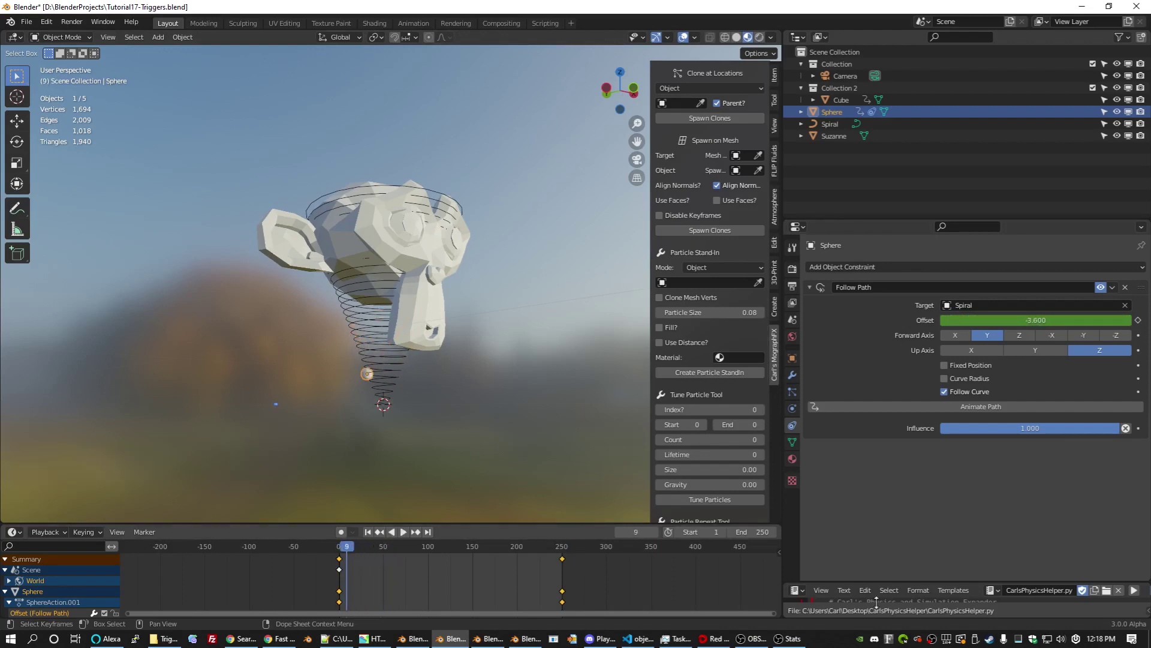
left_click(759, 532)
type("400")
key("Return")
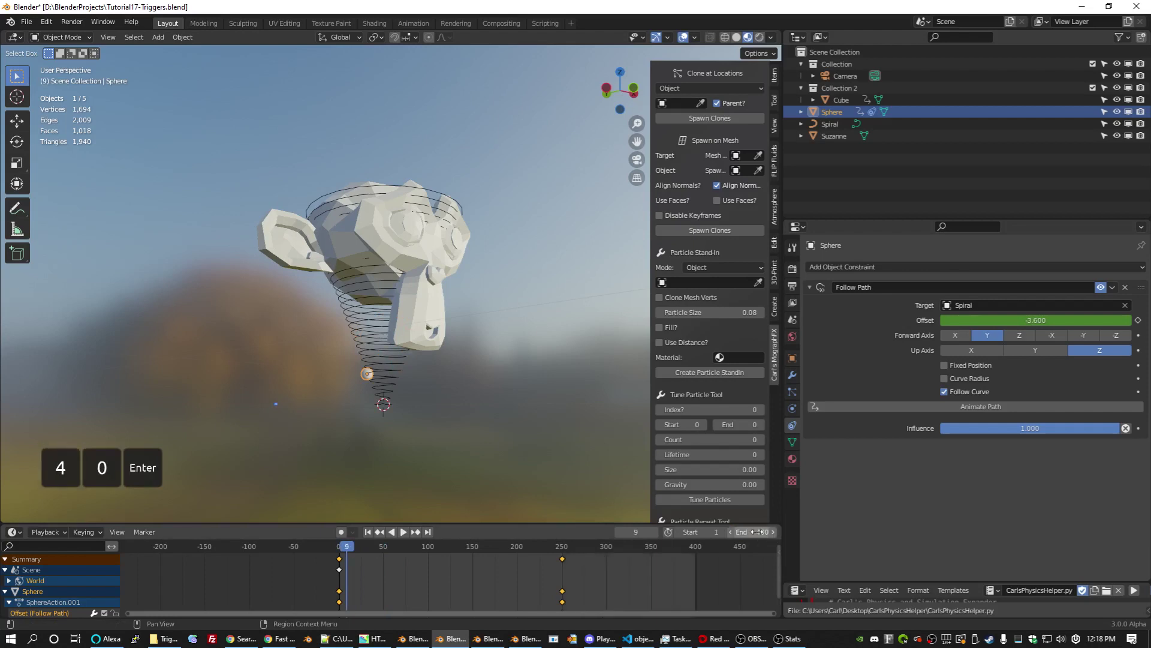
Slide the frame-250 offset keyframes to about frame 360 and return to frame 0
left_click(596, 548)
key("space")
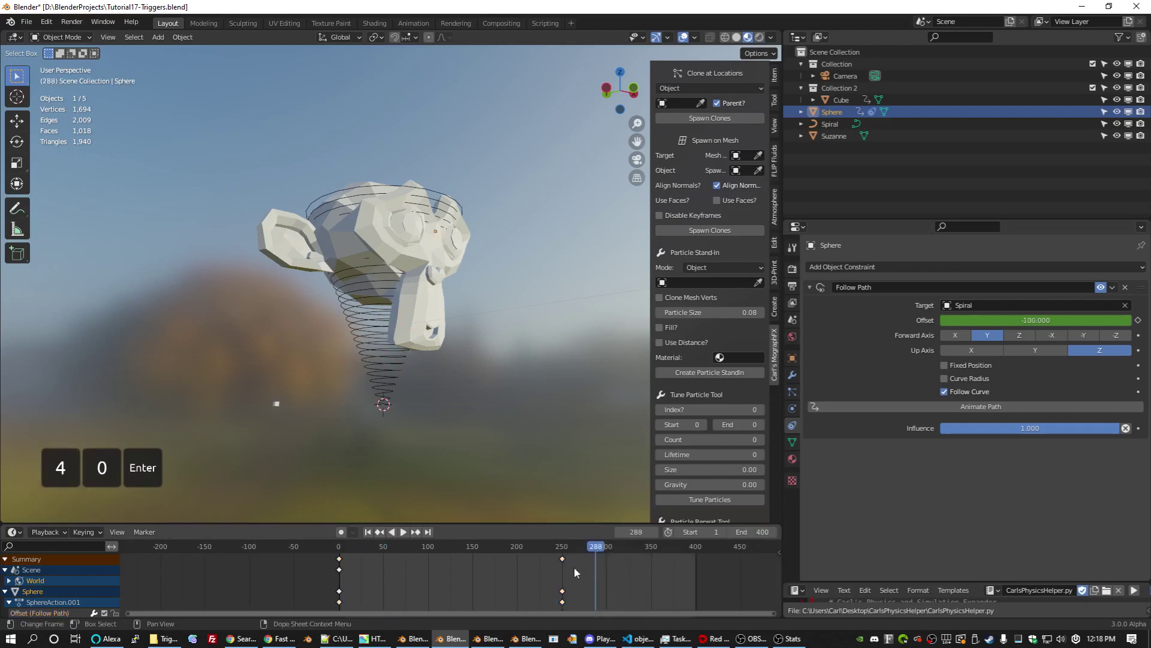
left_click(555, 572)
key("g")
key("x")
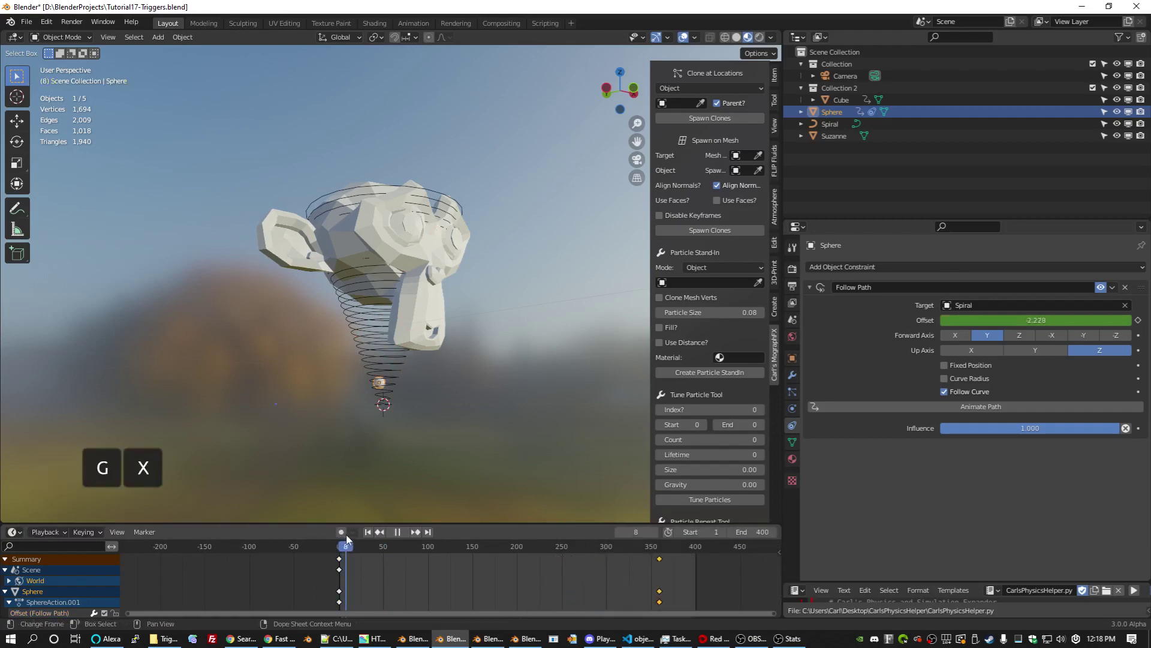
left_click_drag(348, 538, 372, 534)
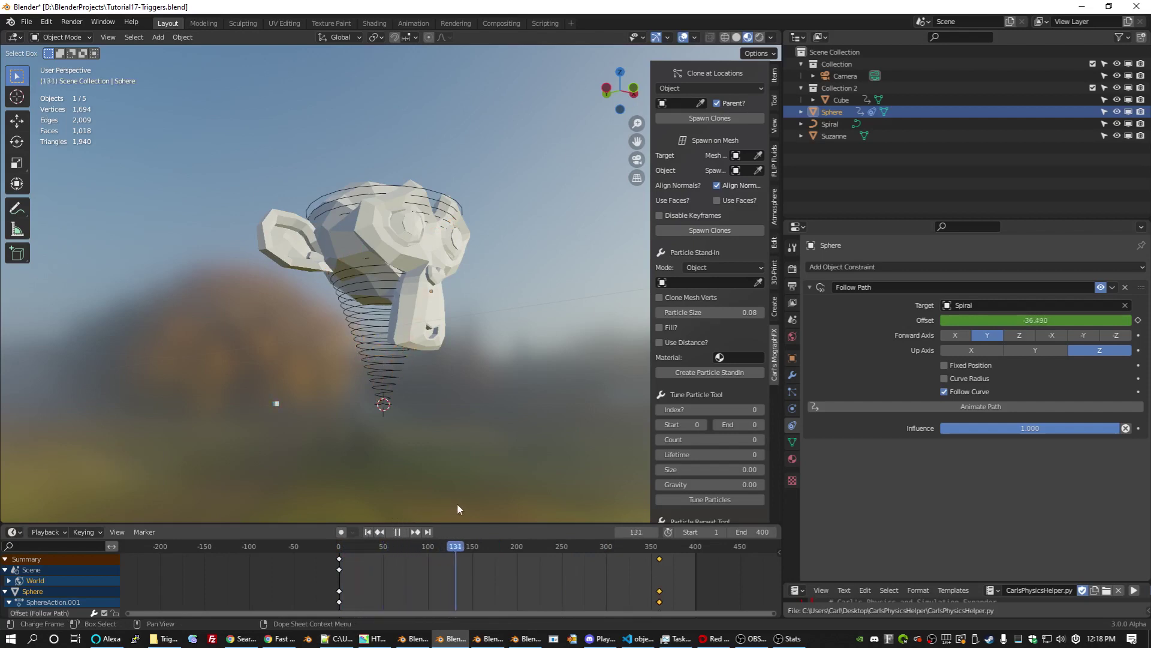
key("Escape")
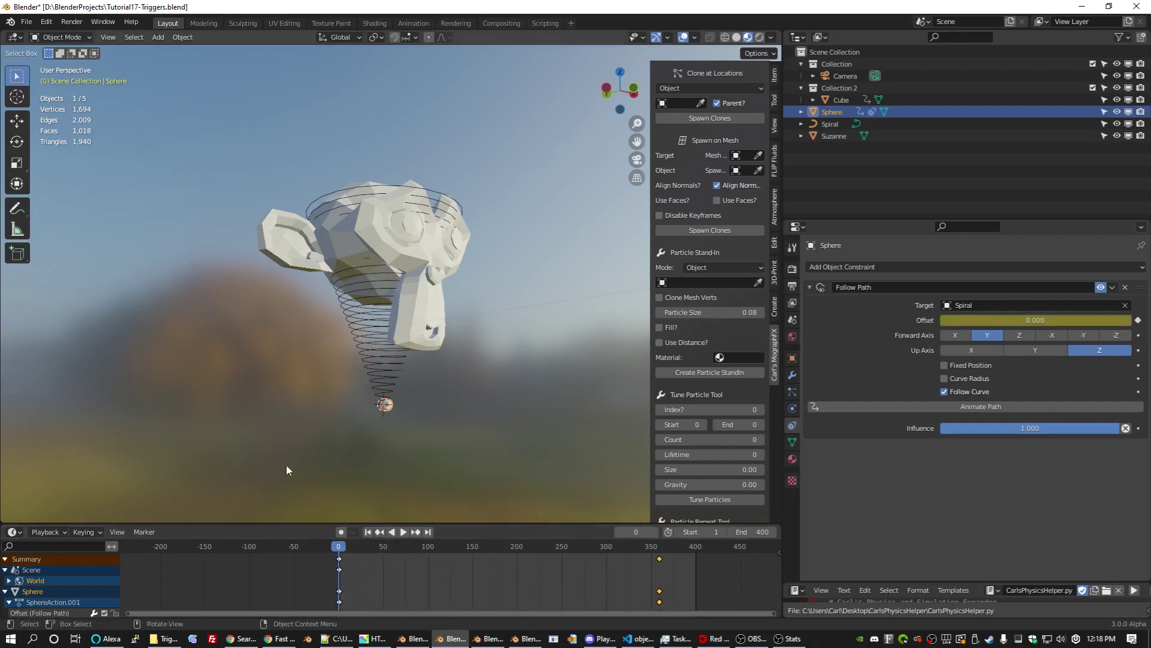
Select the spiral and tilt it -15° about the X axis
middle_click_drag(294, 408, 439, 370)
left_click(439, 371)
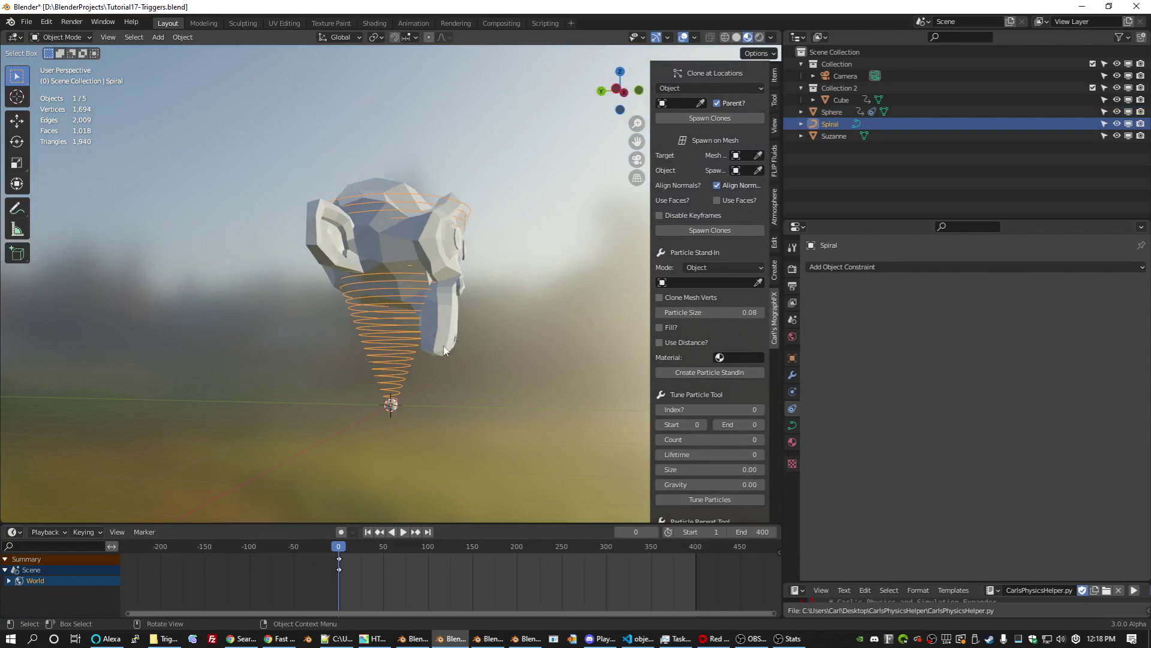
key("r")
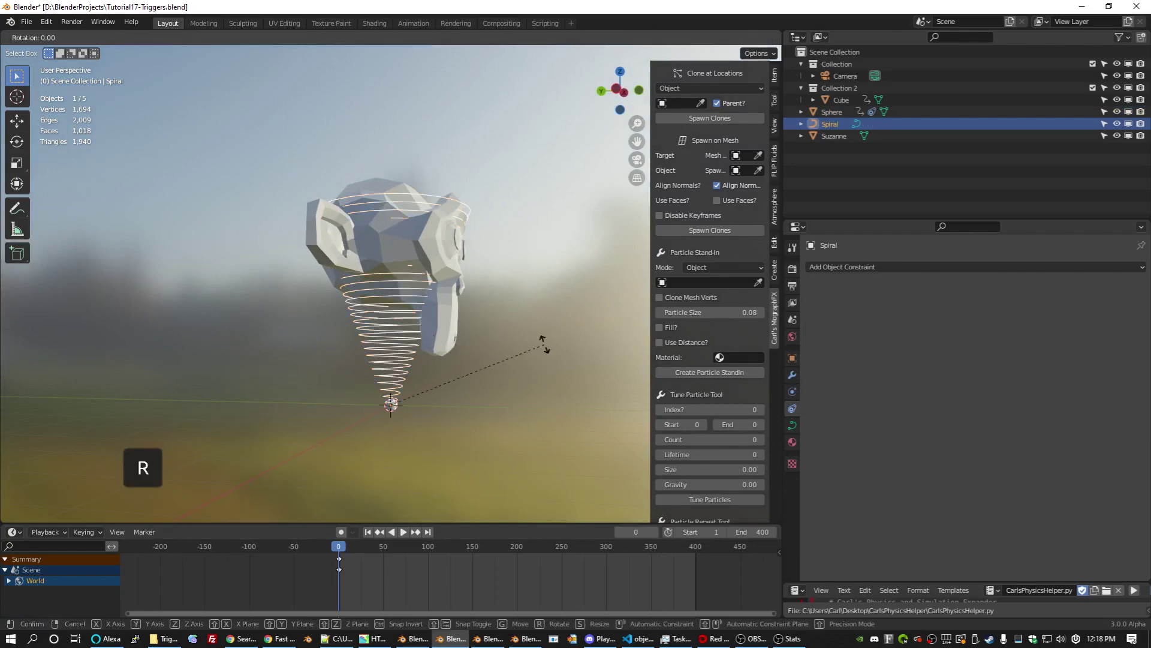
key("x")
key("minus")
type("15")
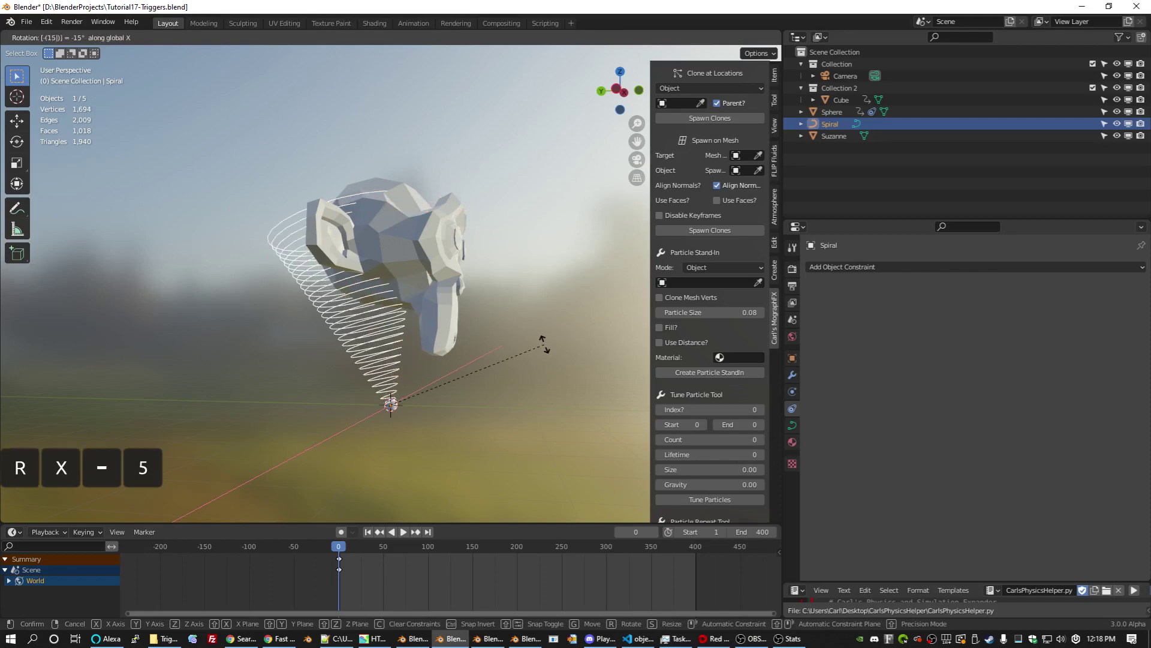
key("Return")
Raise the spiral 0.68 m along Z around Suzanne's head
key("g")
key("x")
key("Escape")
key("g")
key("y")
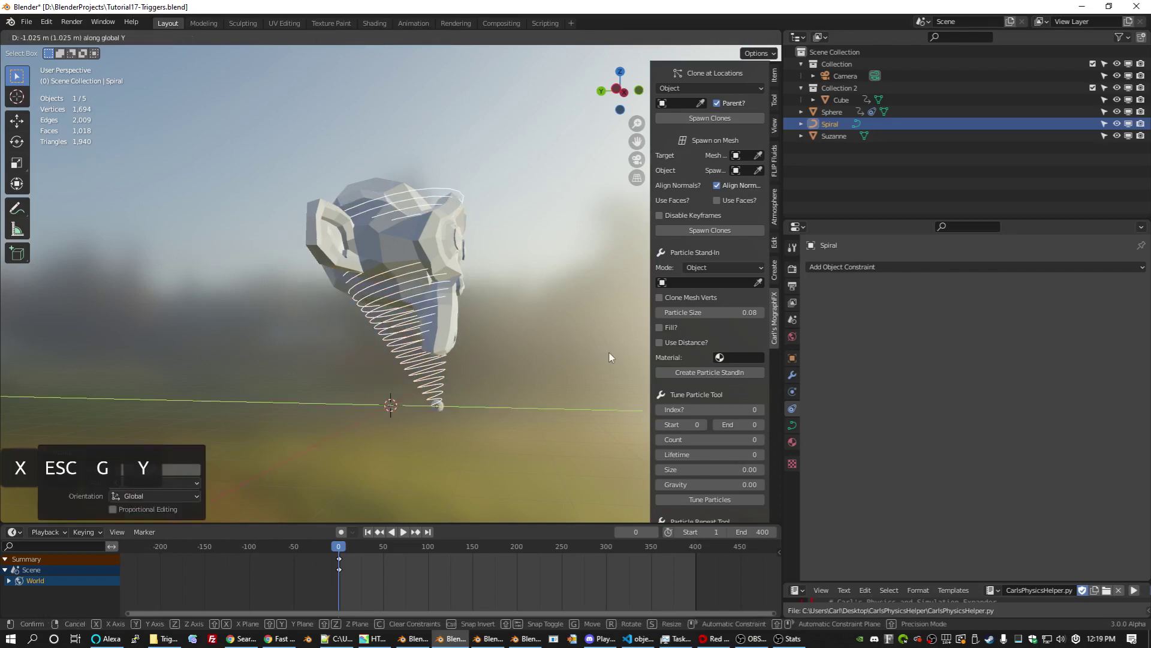
left_click(609, 352)
key("z")
key("Escape")
key("g")
key("z")
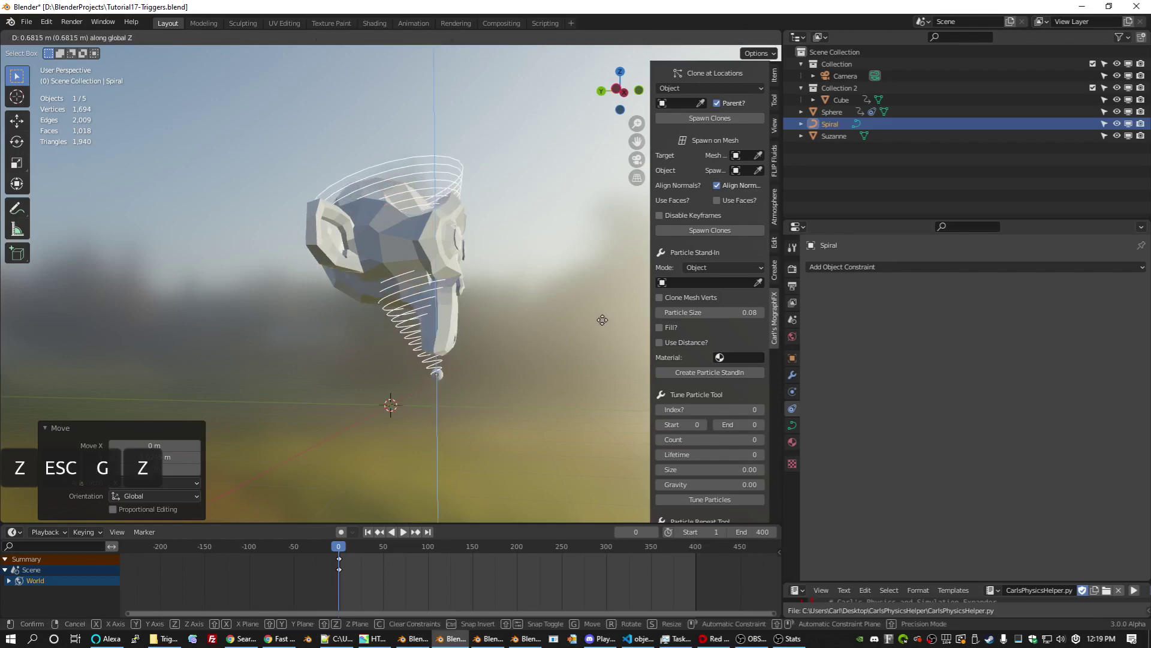
left_click(602, 320)
Orbit so Suzanne faces the viewer and save Tutorial17-Triggers.blend
mouse_move(602, 320)
middle_mouse_down()
mouse_move(590, 304)
mouse_move(508, 315)
mouse_move(599, 322)
mouse_move(580, 297)
mouse_move(614, 317)
middle_mouse_up()
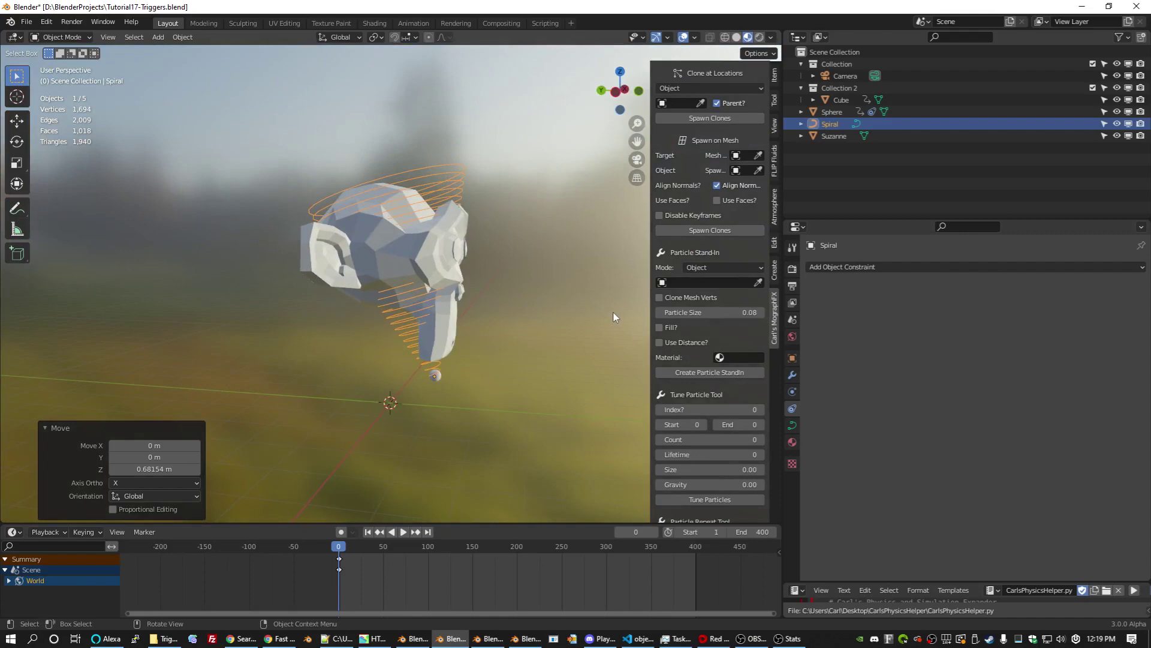
middle_click_drag(474, 210, 437, 238)
key("ctrl+s")
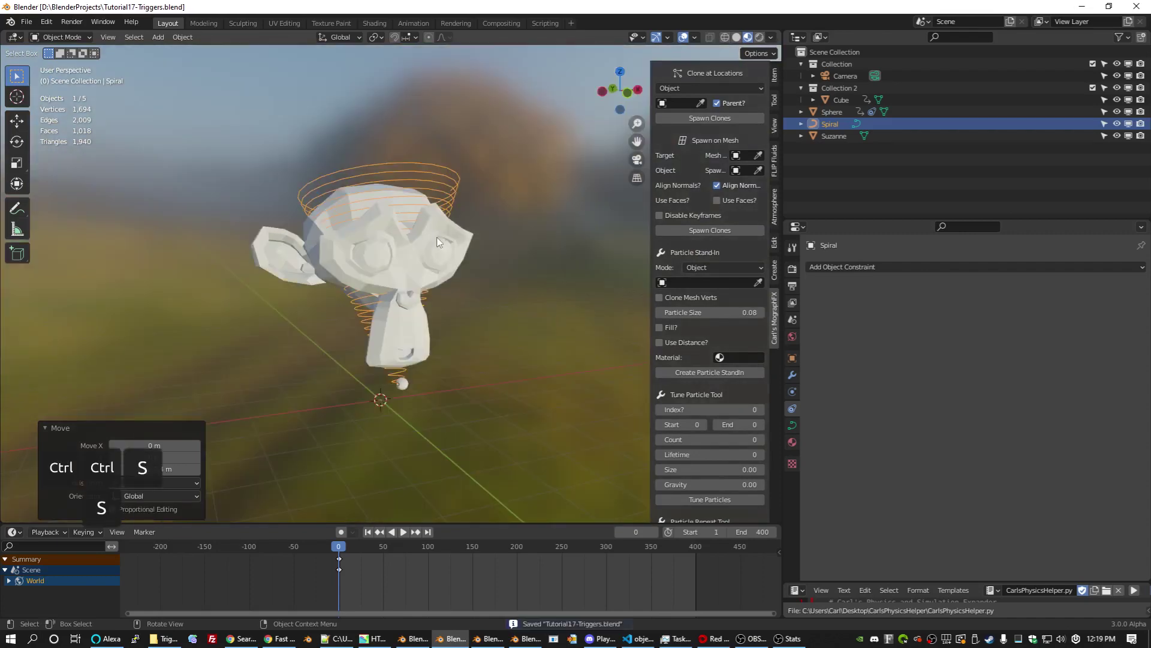
Pick Suzanne as the Particle Stand-In object, save the file, and generate the voxel stand-in
left_click(759, 283)
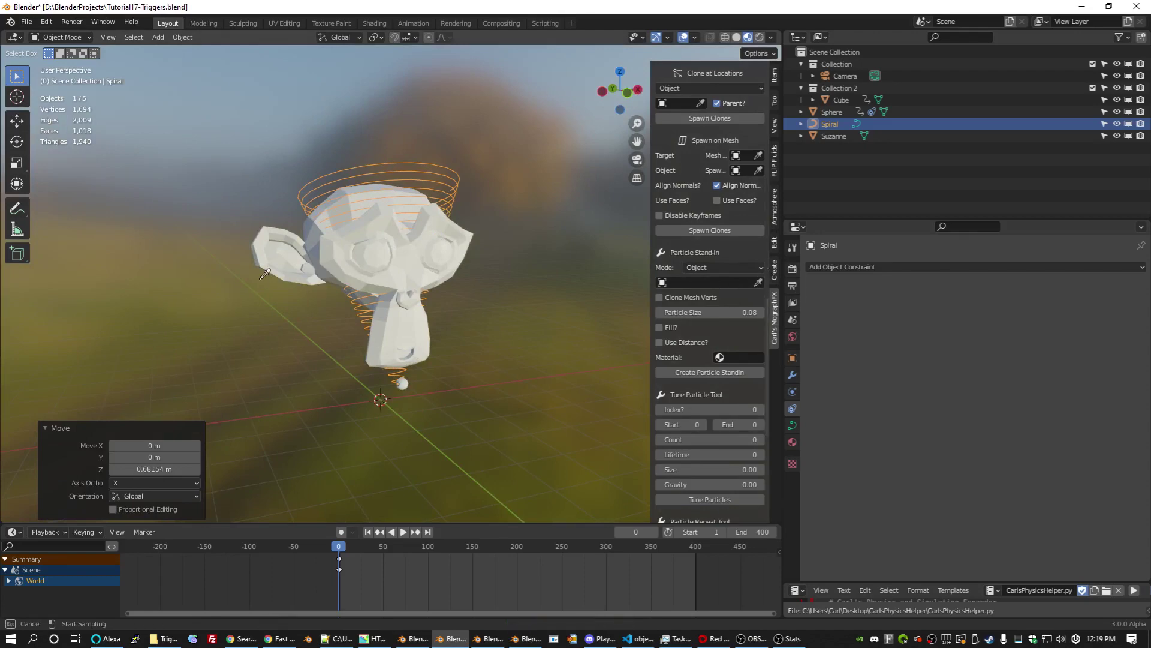
left_click(313, 250)
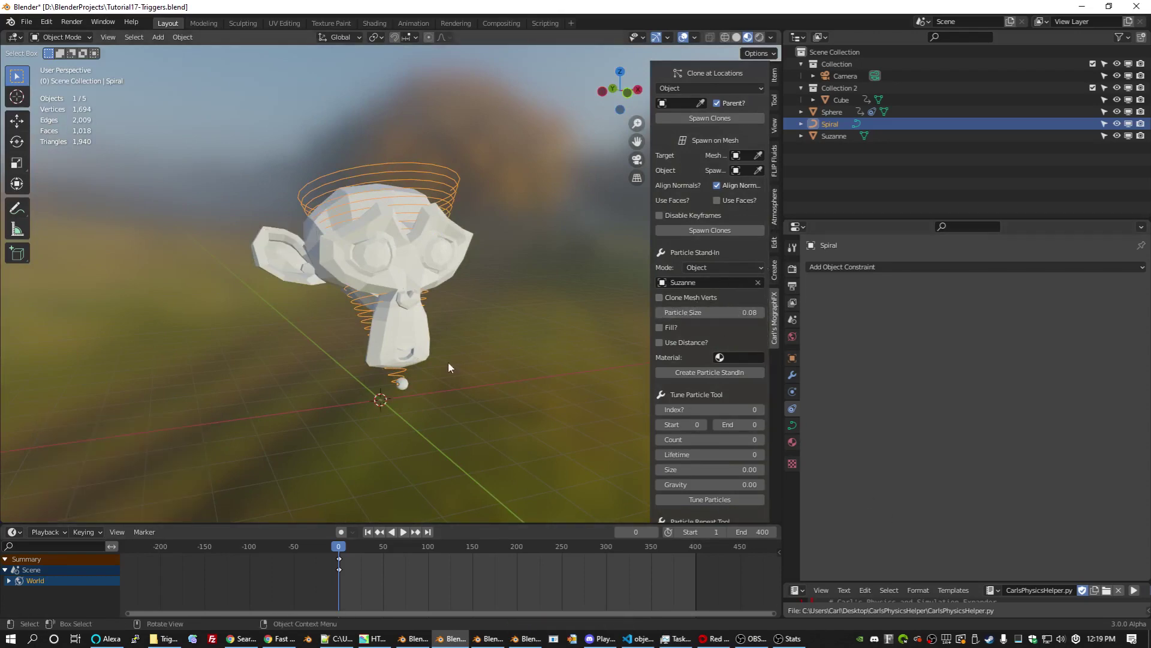
left_click(841, 101)
left_click(792, 358)
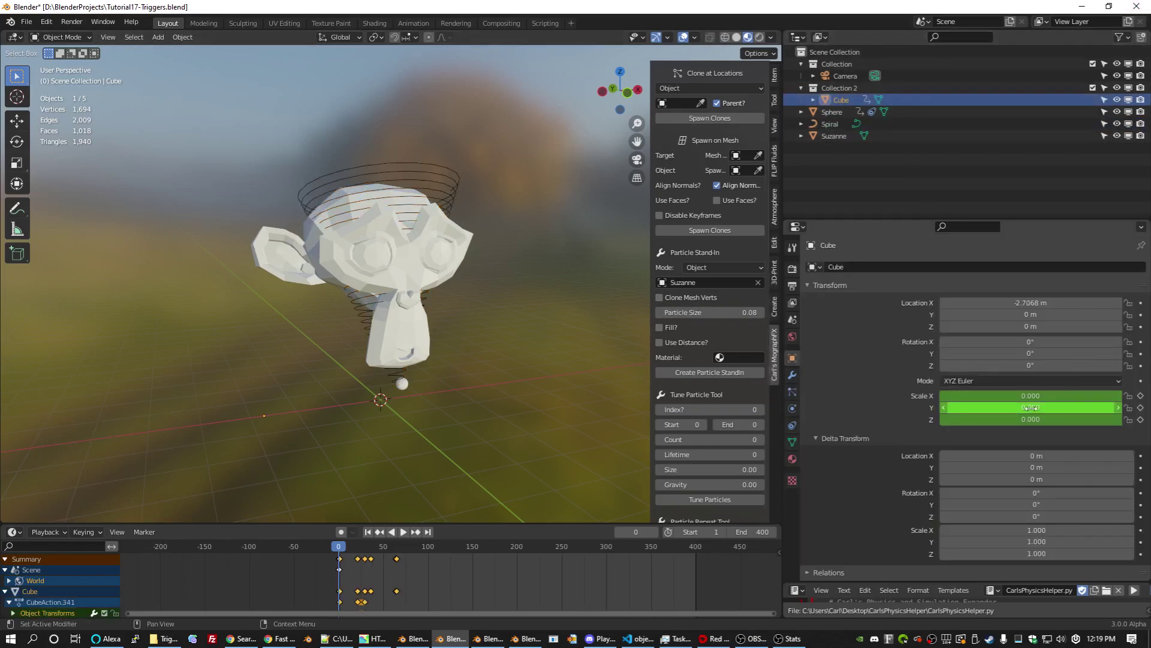
mouse_move(342, 550)
left_mouse_down()
mouse_move(372, 549)
mouse_move(339, 550)
left_mouse_up()
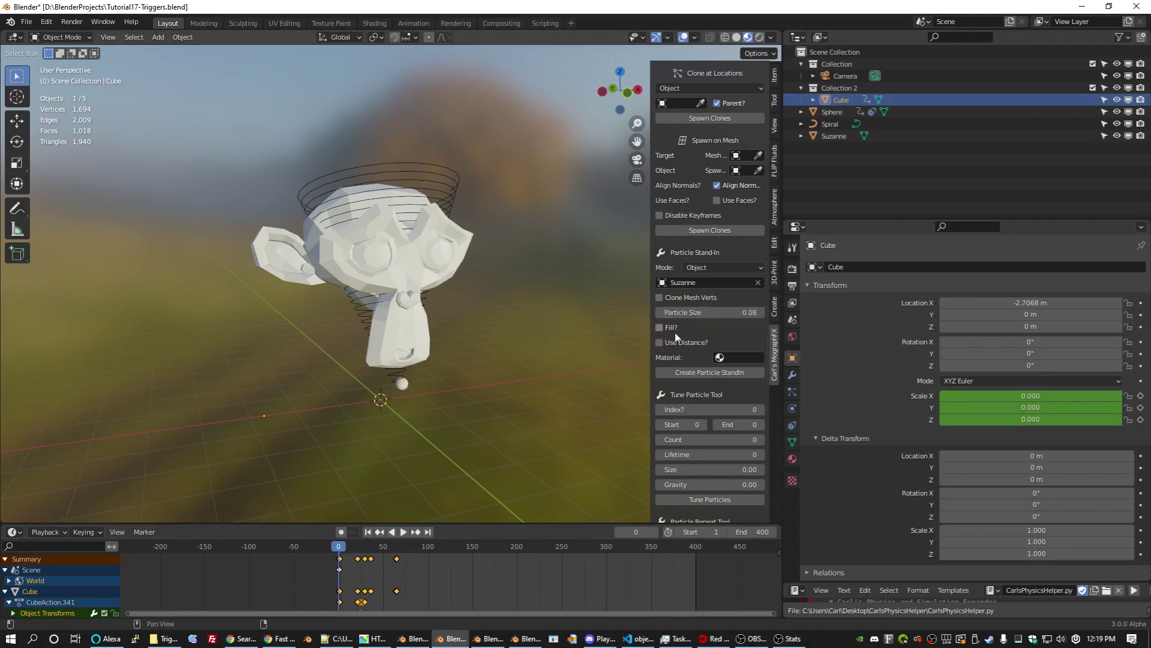
key("ctrl+s")
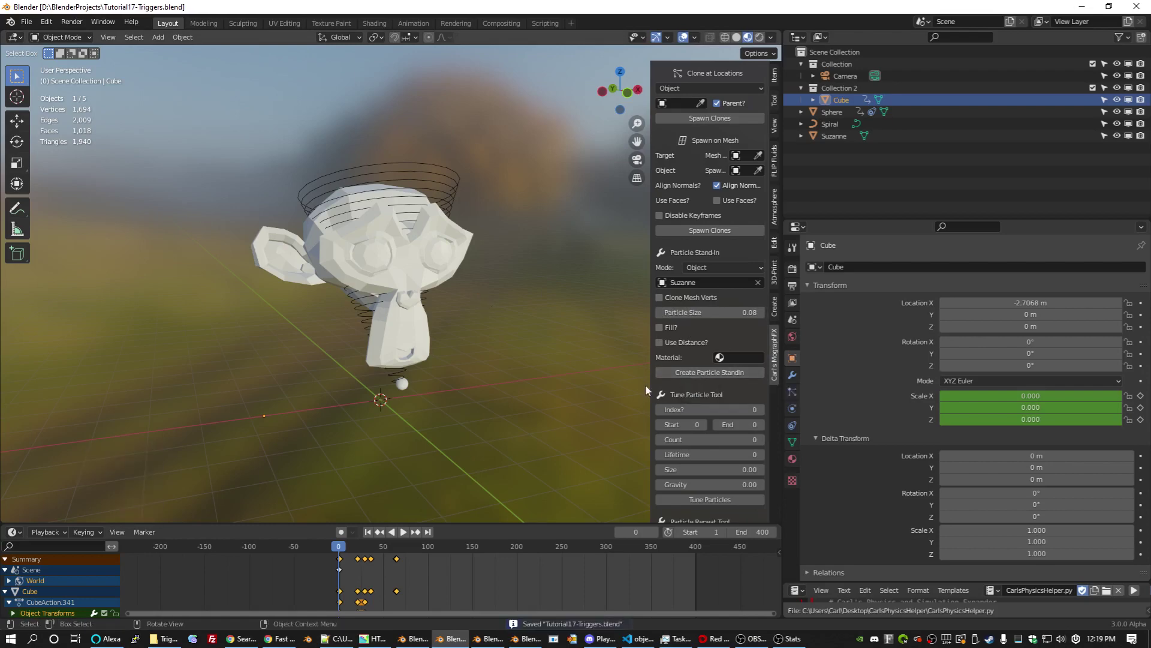
left_click(694, 372)
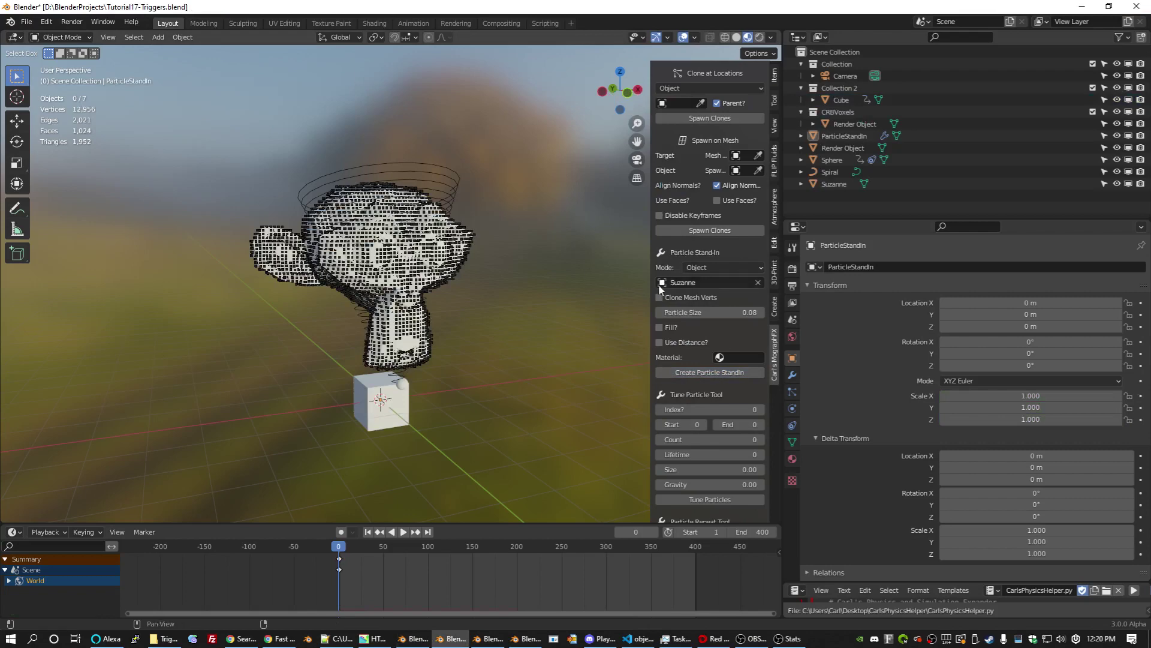
Select ParticleStandIn, frame the voxel Suzanne and advance one frame to show the cubes
left_click(861, 137)
key("KP_Decimal")
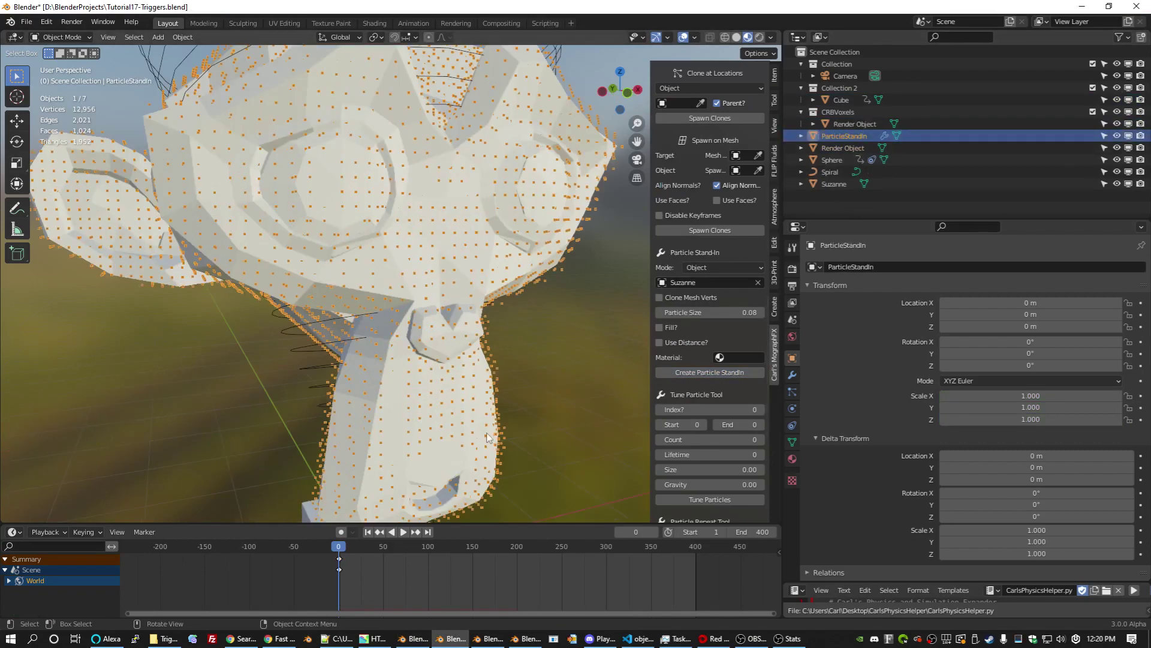
key("Right")
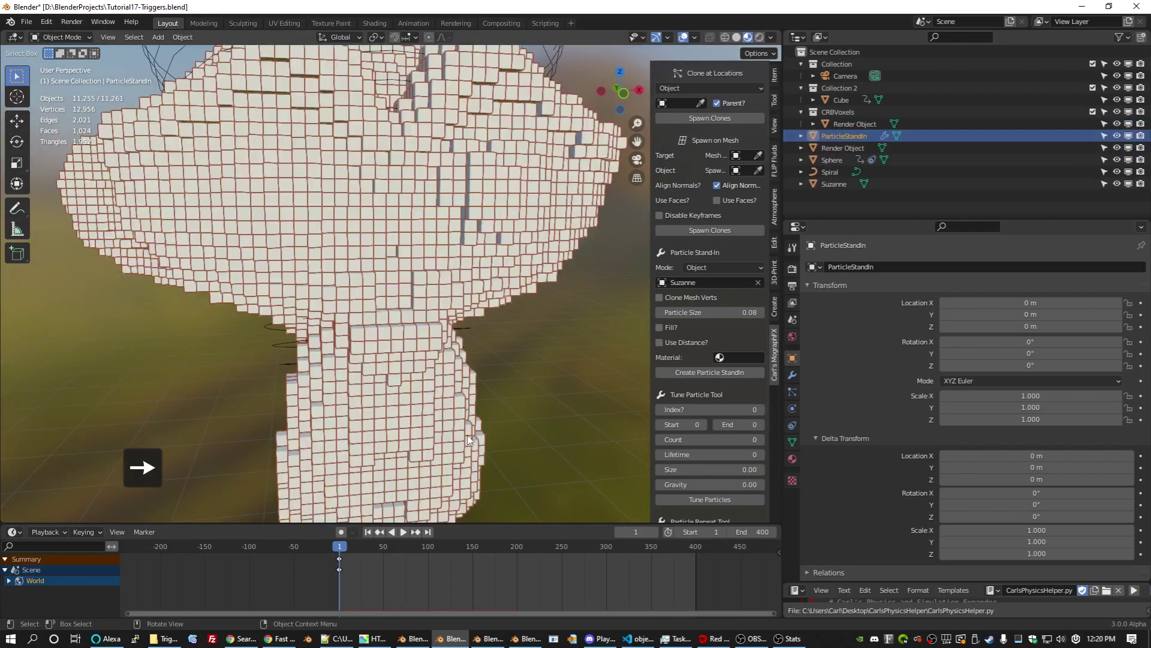
scroll(538, 304, "down", 5)
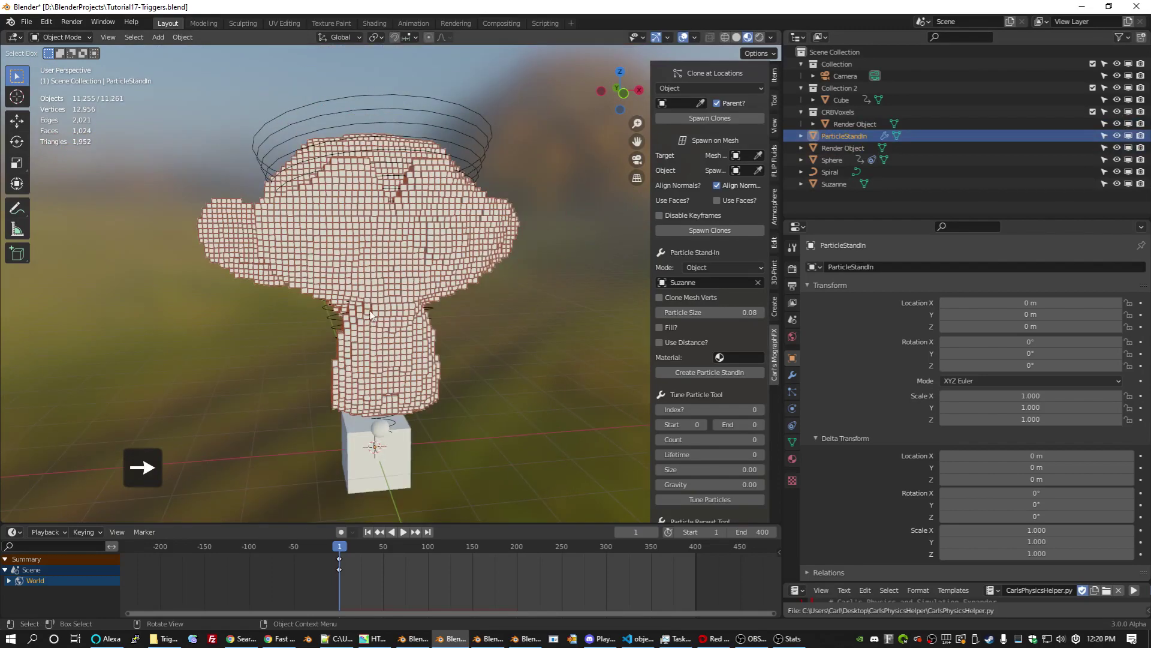
middle_click_drag(374, 315, 391, 302)
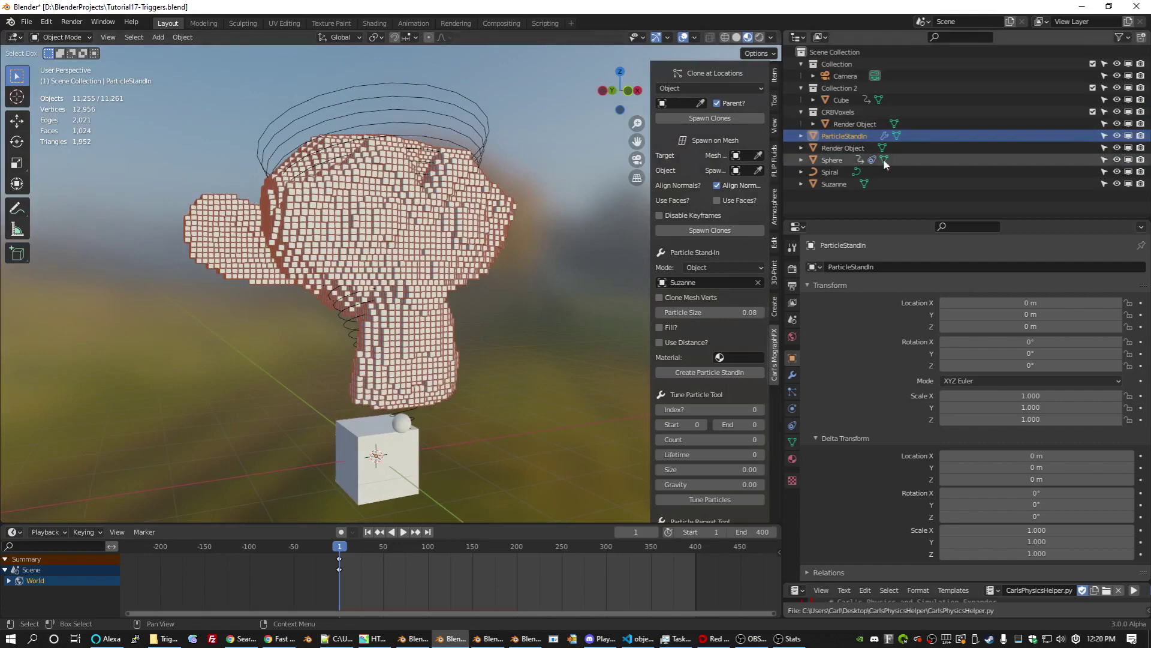
Remove the particle system from the ParticleStandIn object
left_click(792, 391)
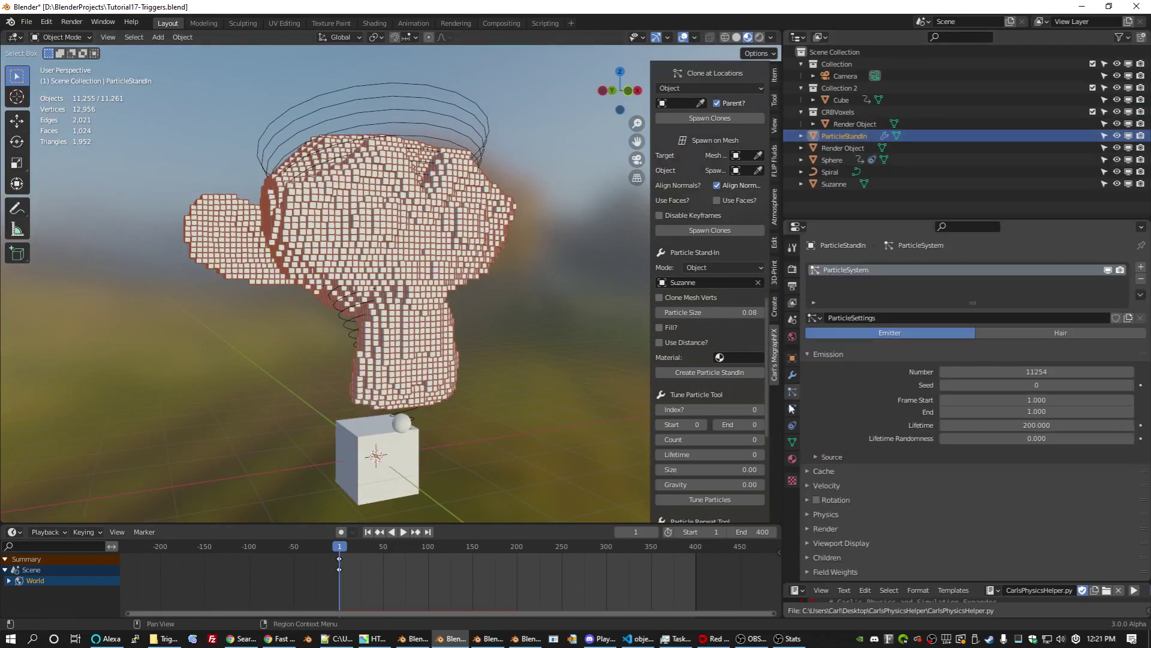
left_click(1139, 280)
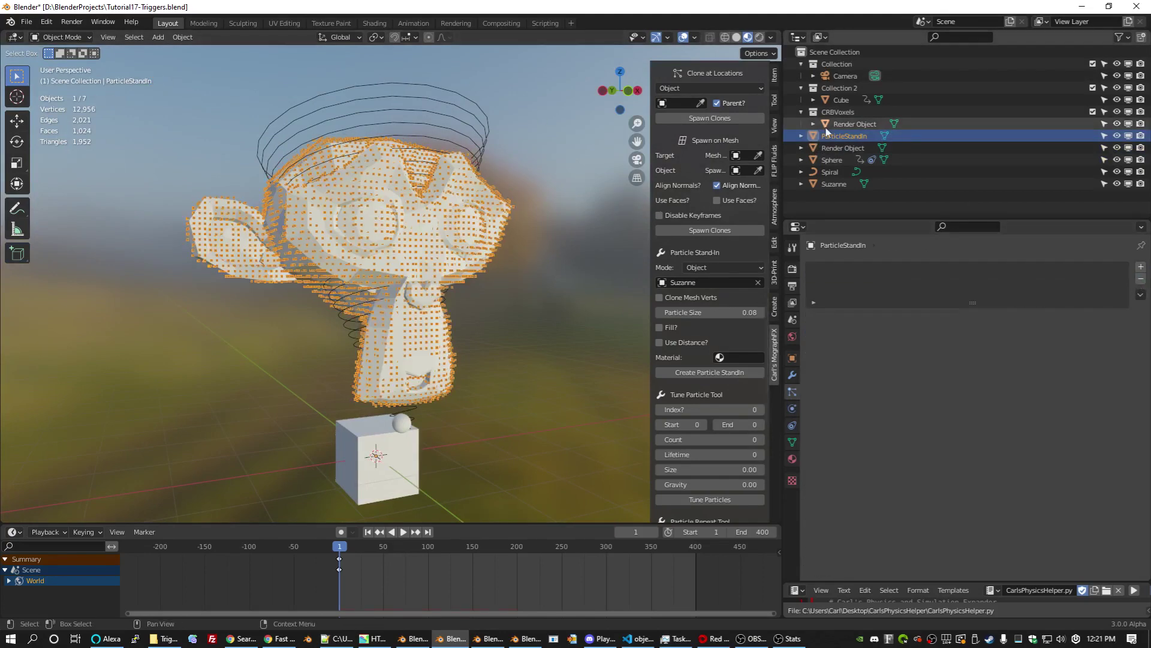
scroll(275, 341, "up", 6)
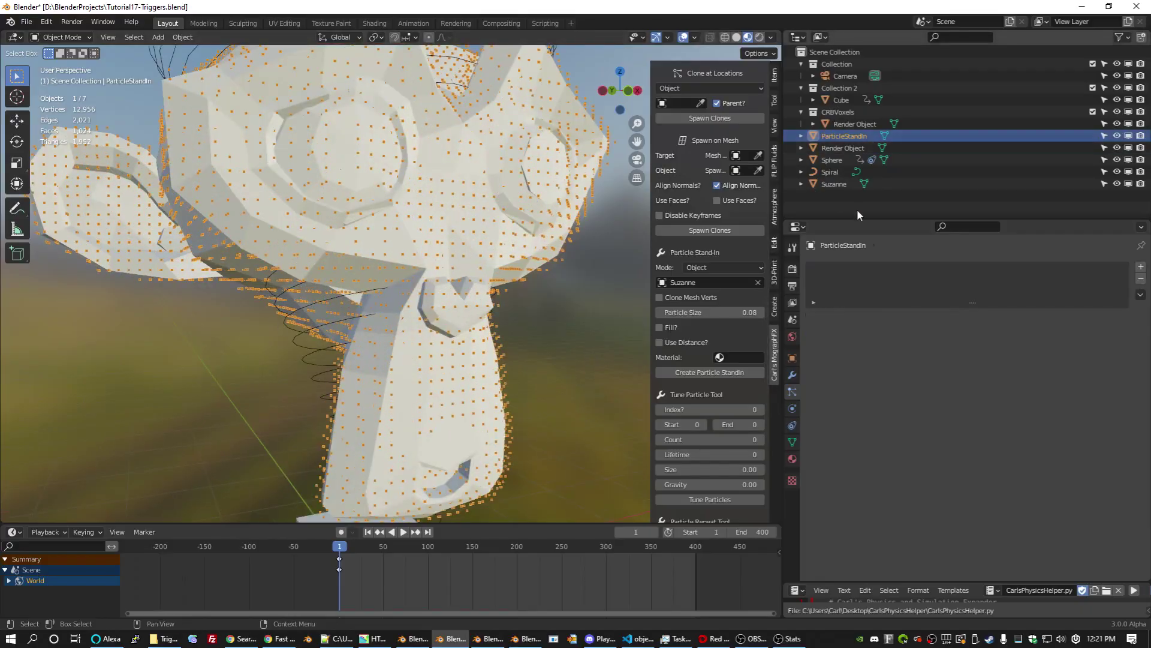
Hide the original Suzanne mesh and orbit around the particle cloud
left_click(1117, 183)
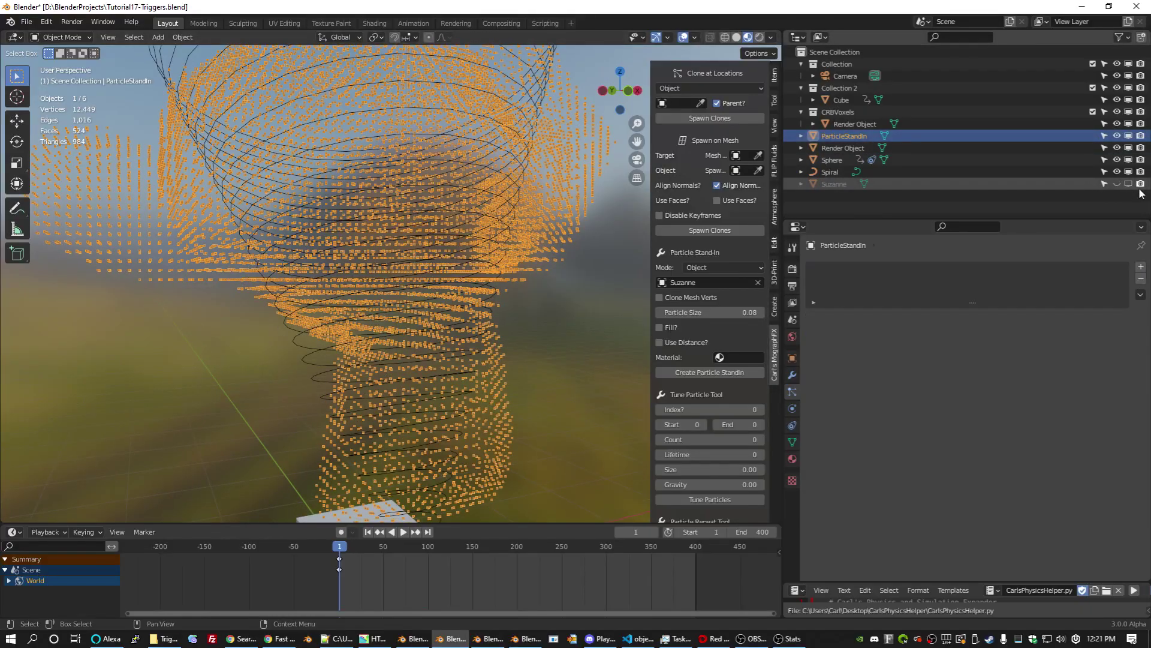
middle_click_drag(132, 271, 643, 256)
scroll(445, 347, "down", 5)
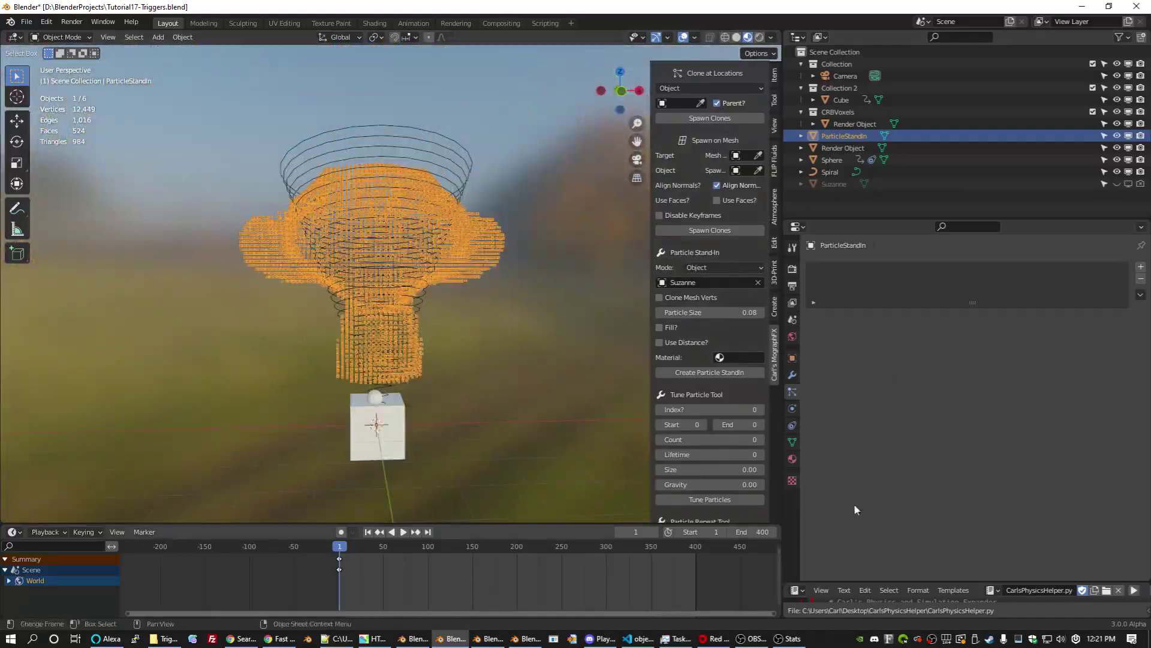
scroll(700, 364, "down", 8)
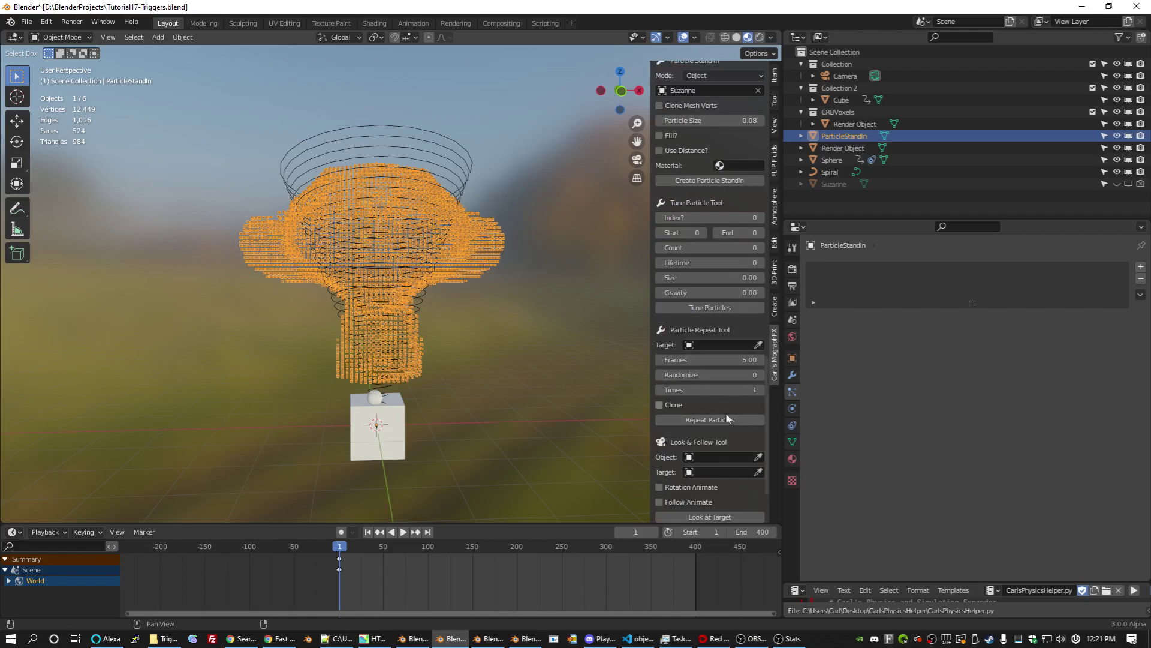
scroll(737, 402, "up", 10)
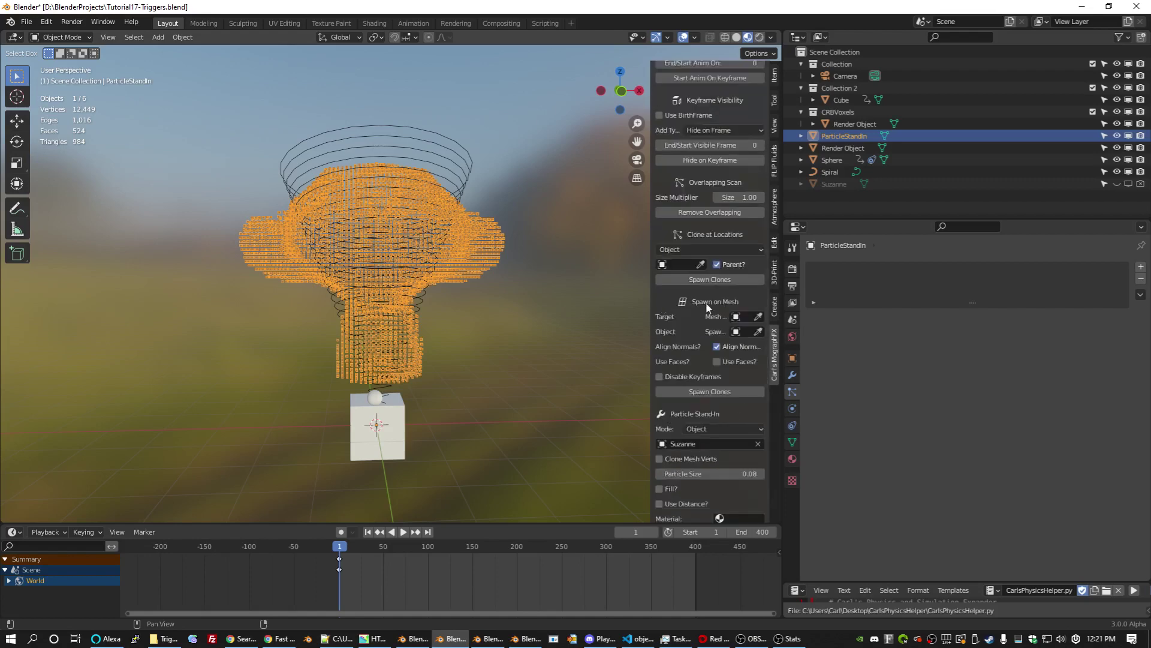
Set the Spawn on Mesh target to ParticleStandIn and the cloned object to Cube
left_click(758, 316)
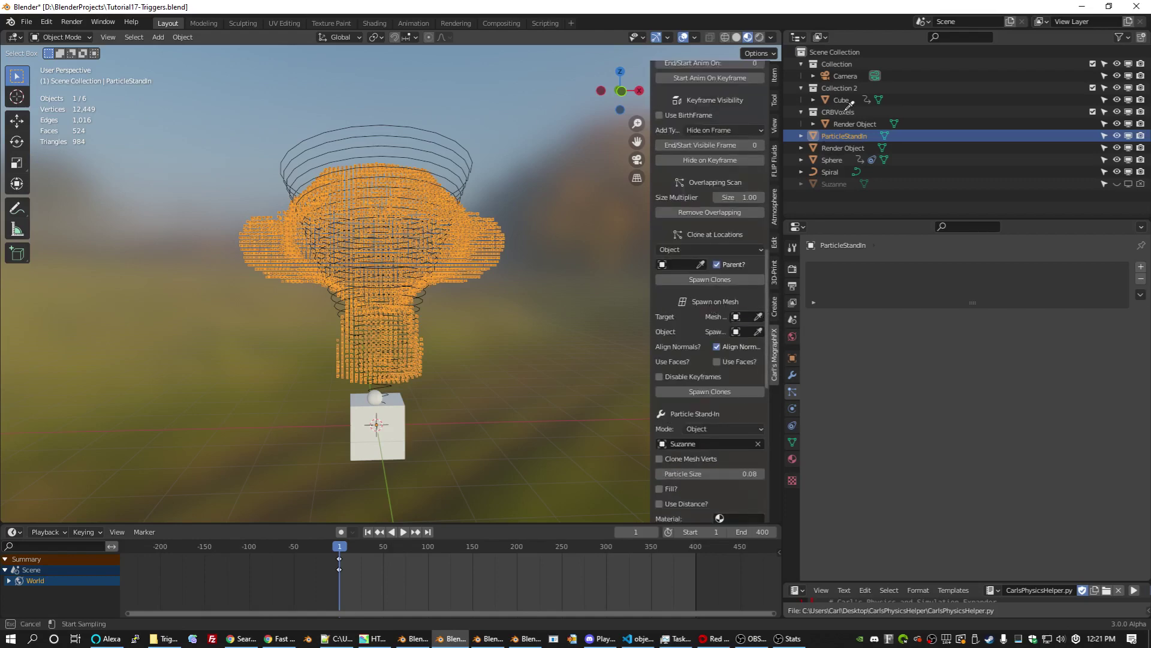
left_click(844, 139)
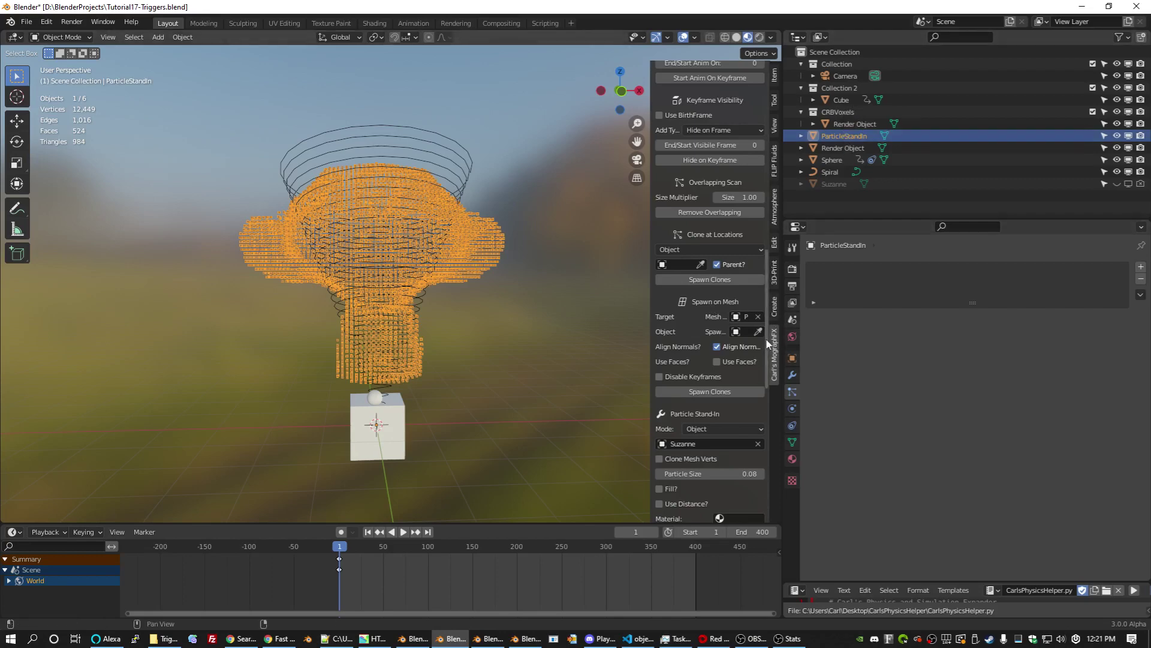
left_click(845, 96)
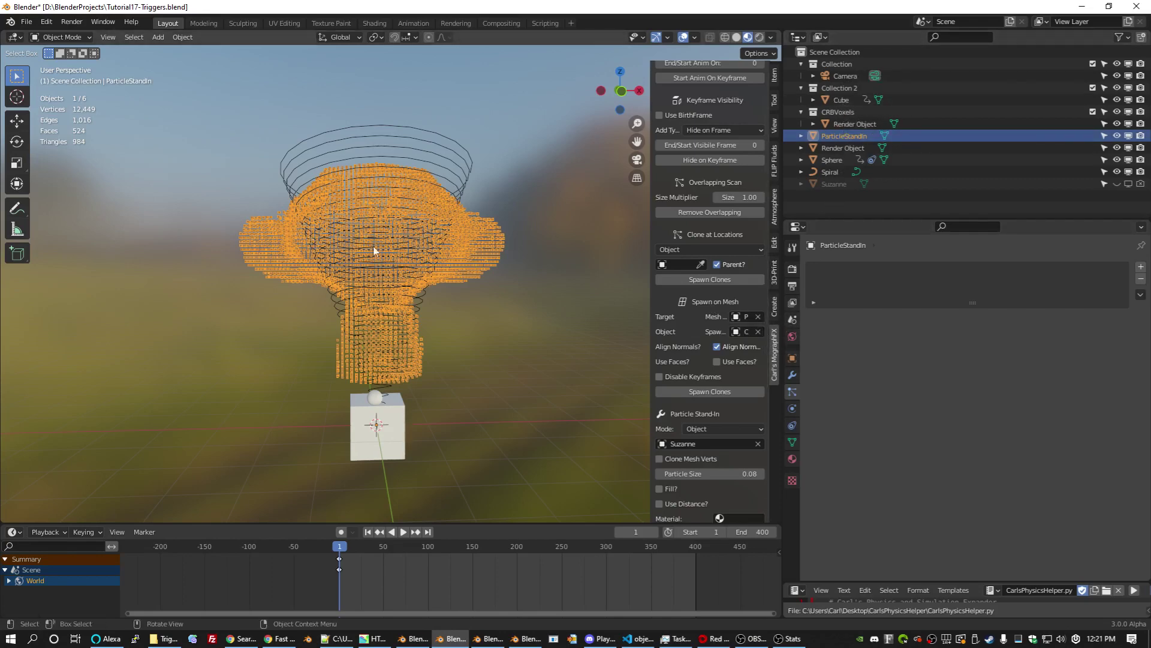
Enable Disable Keyframes for the spawned clones and save the file
scroll(283, 304, "up", 8)
middle_click_drag(294, 264, 367, 283)
scroll(367, 283, "down", 8)
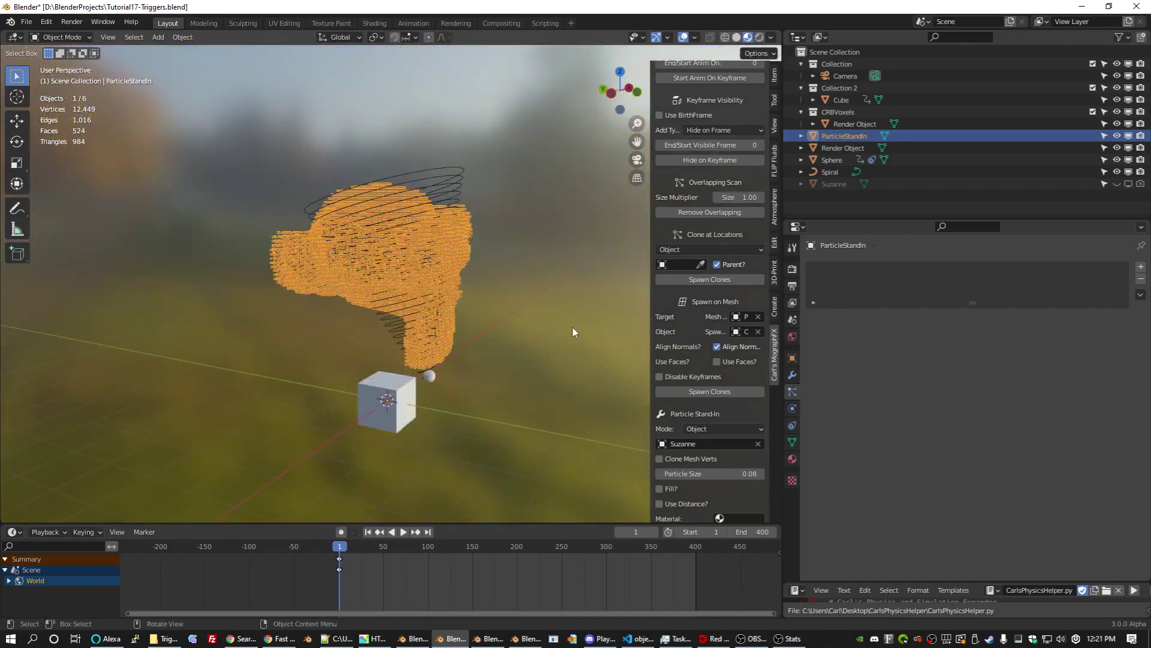
left_click(677, 380)
middle_click_drag(408, 300, 363, 312)
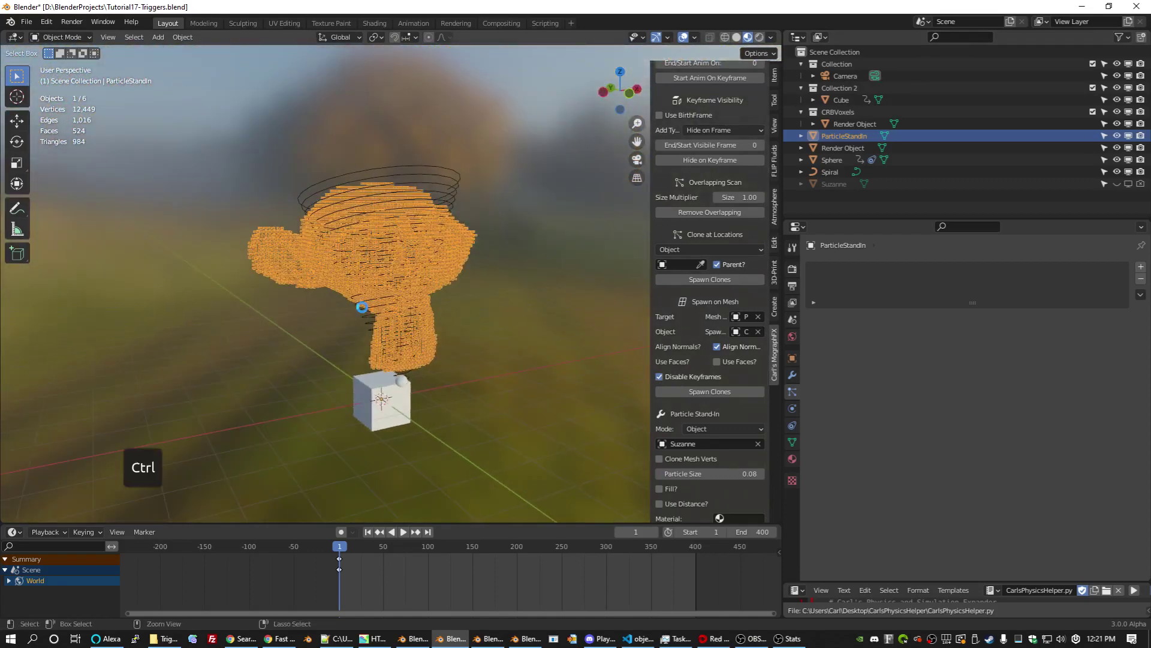
key("ctrl+s")
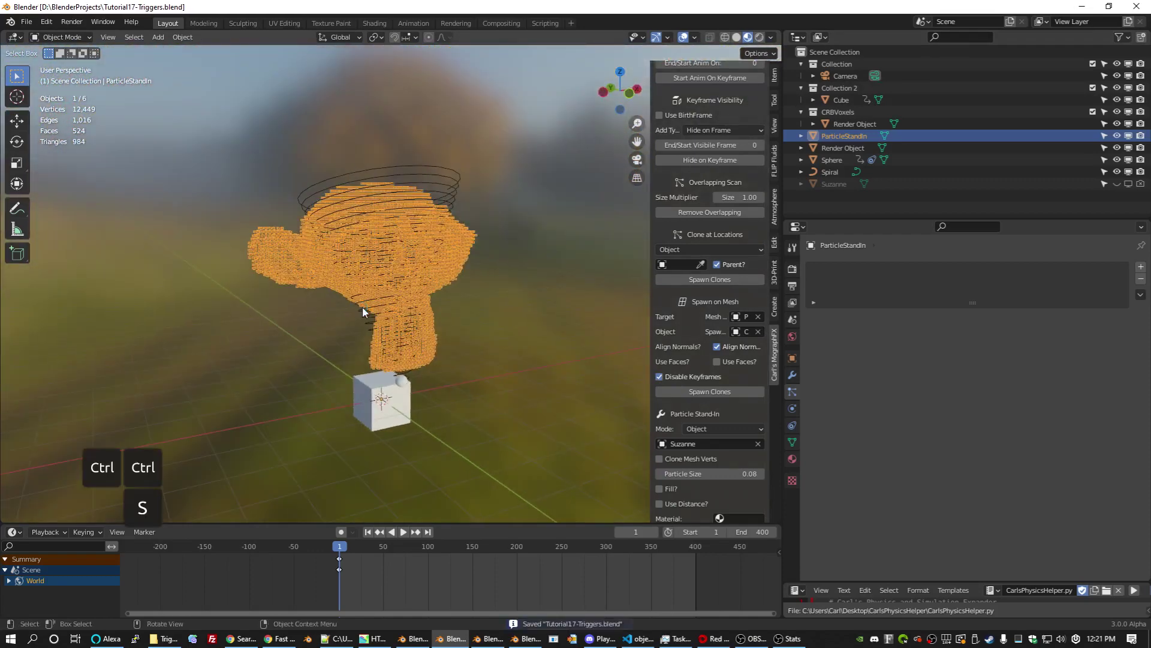
Spawn the cube clones, jump to frame 84 and inspect a single voxel cube
left_click(714, 391)
scroll(435, 248, "up", 3)
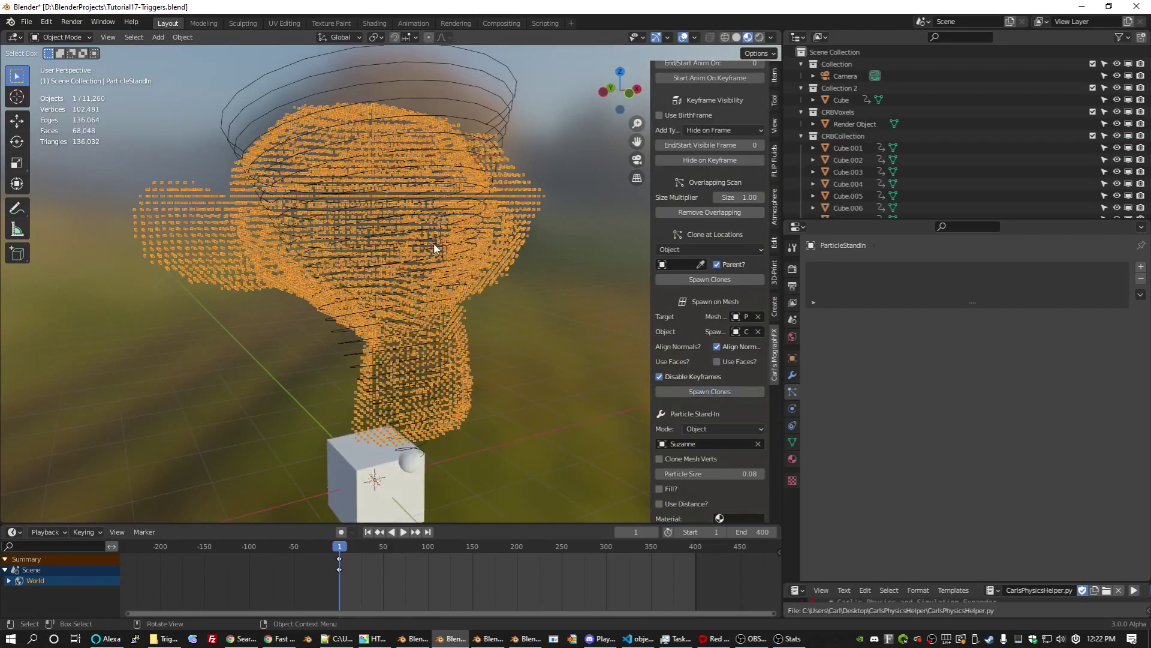
left_click(414, 542)
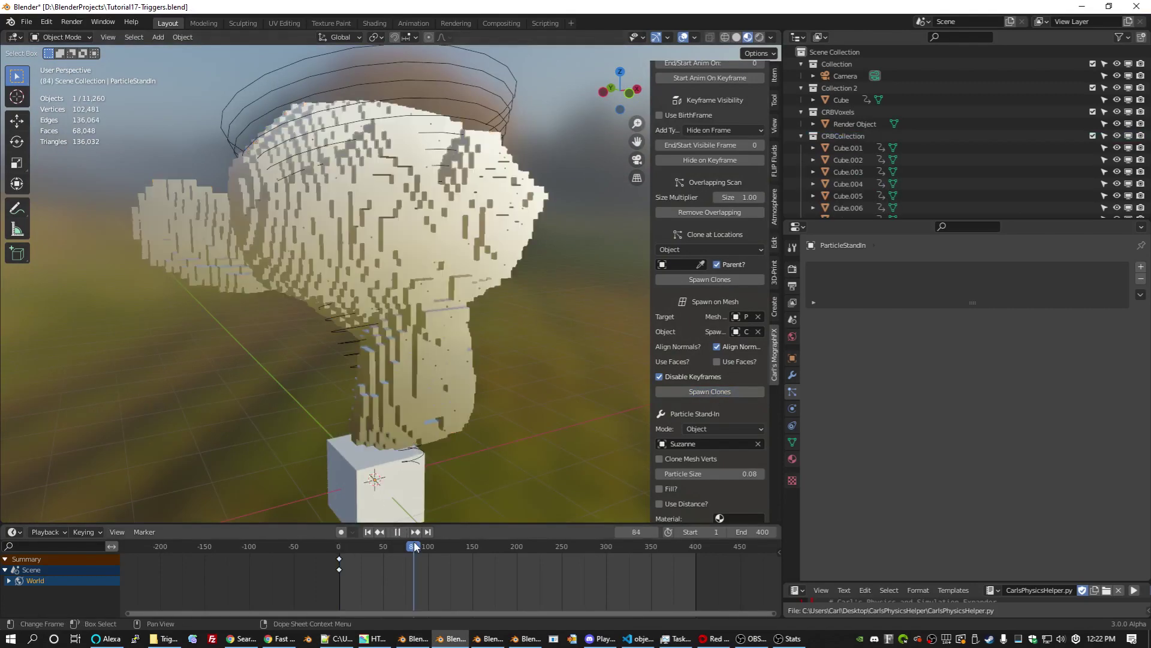
middle_click_drag(484, 281, 242, 137)
left_click(308, 159)
middle_click_drag(393, 164, 315, 224)
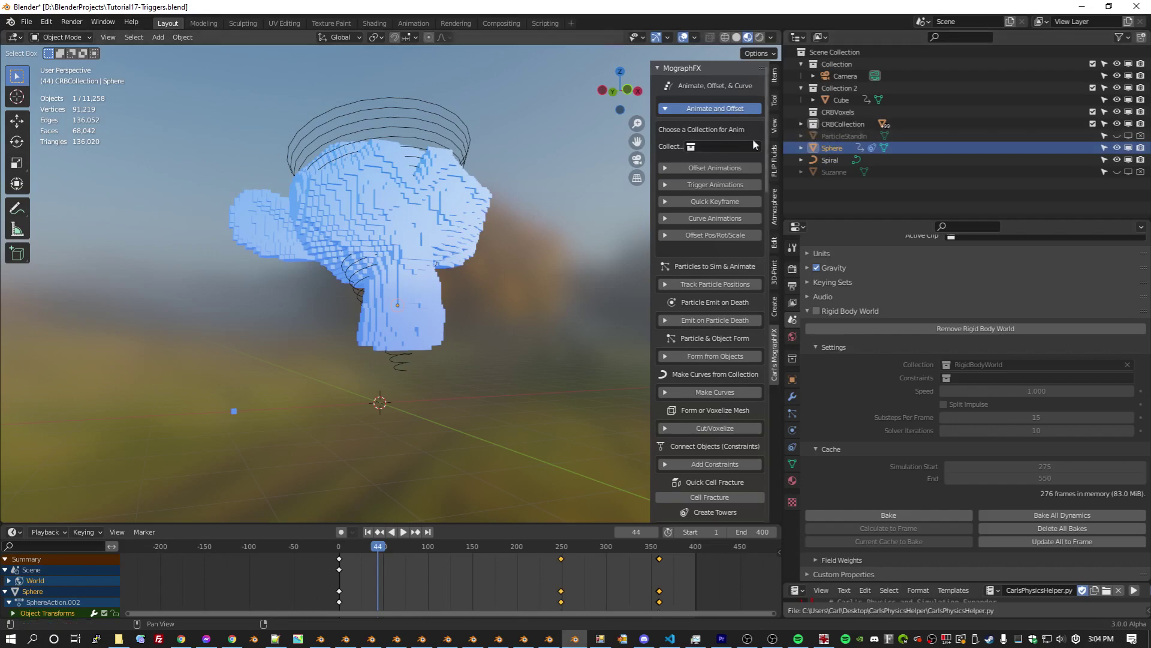
Animate CRBCollection with Sphere as the trigger object and X distance turned off
left_click(732, 146)
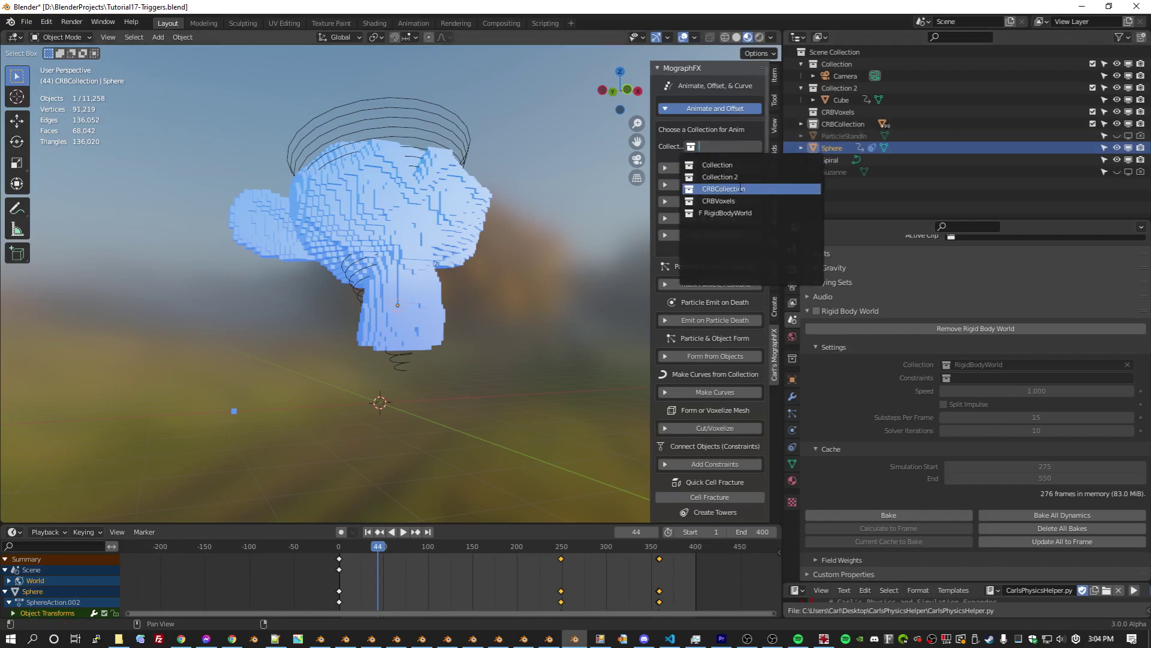
key("Return")
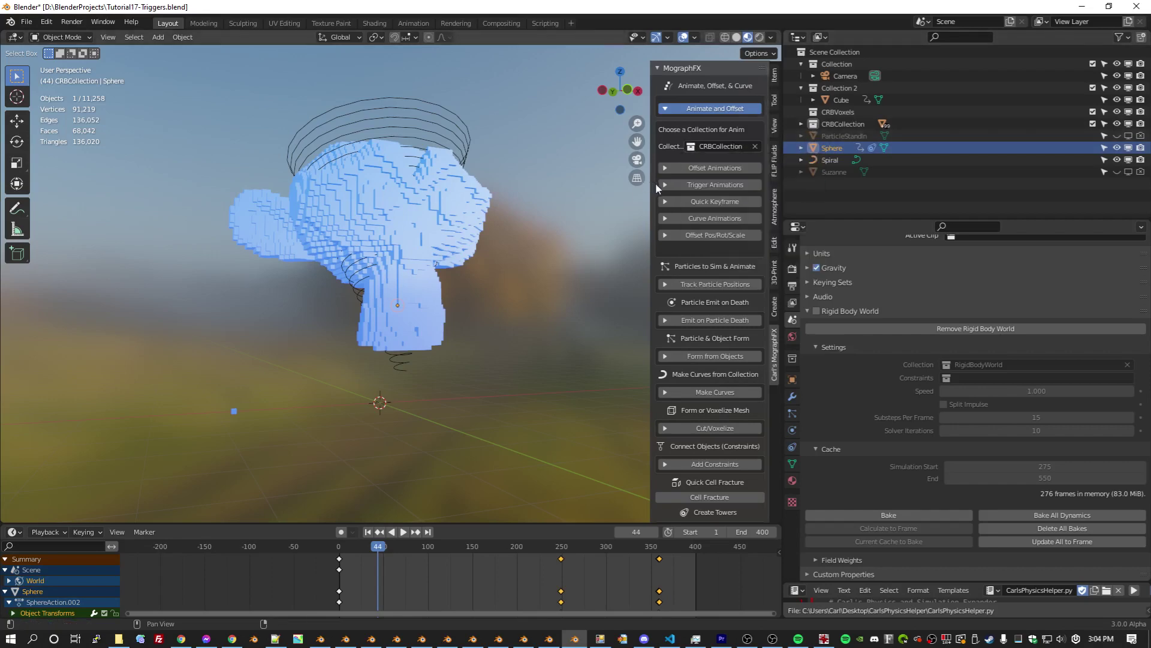
left_click(681, 184)
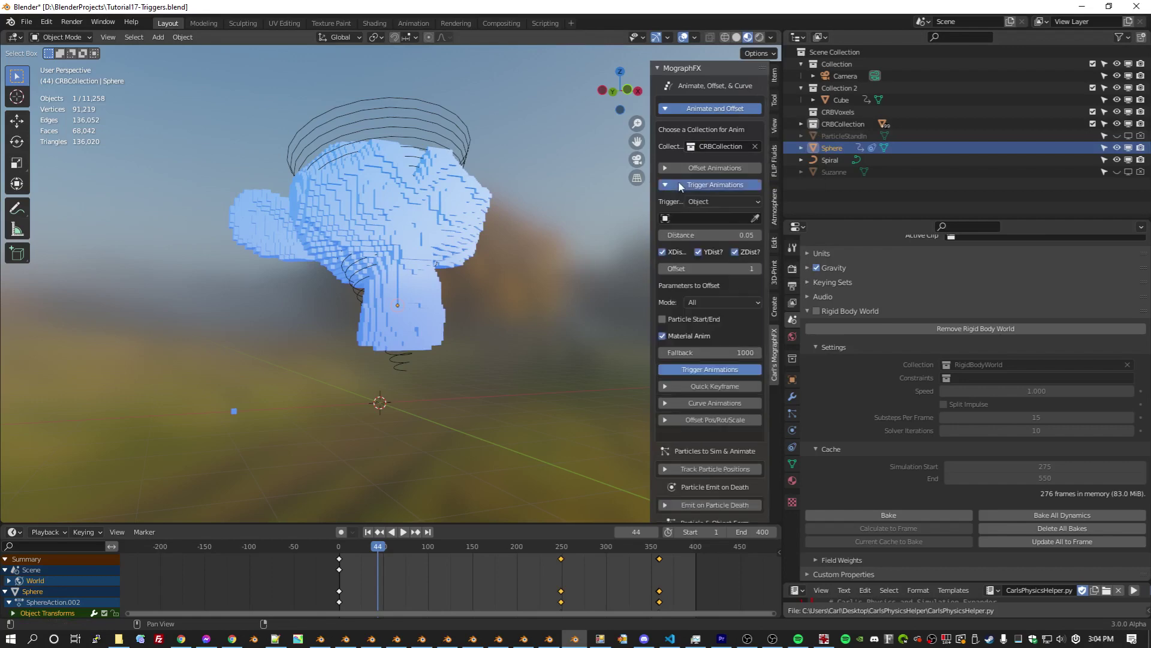
left_click(755, 219)
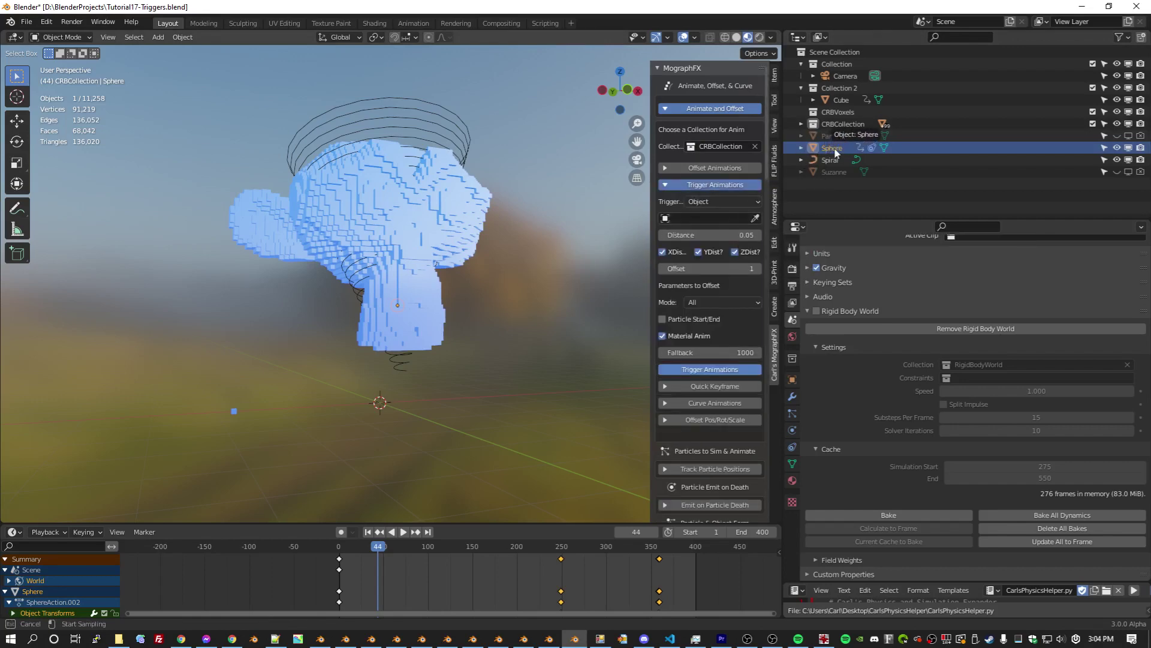
left_click(672, 254)
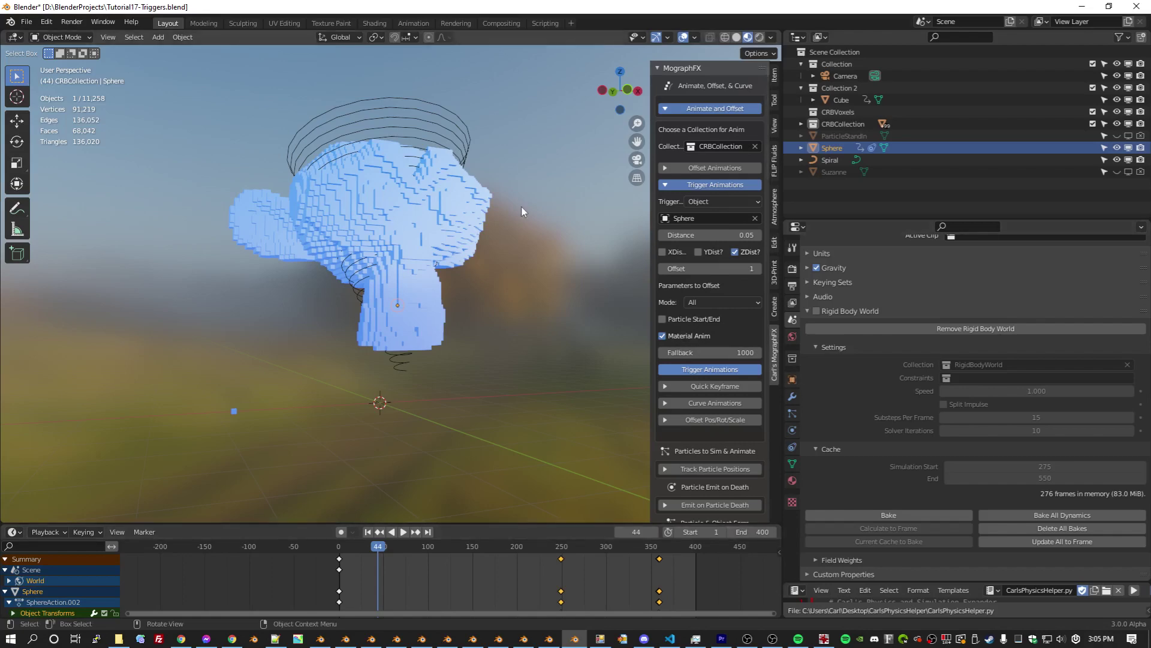
Save the file and enable Use TriggerFrame for the cube visibility
key("ctrl+s")
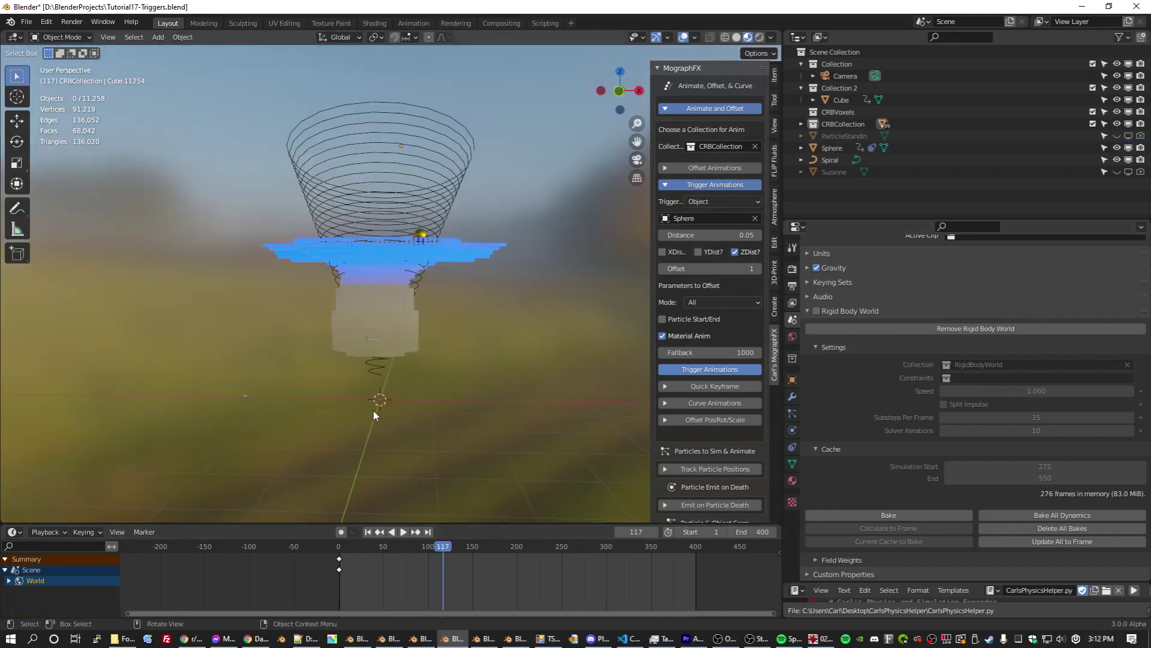
middle_click_drag(373, 409, 427, 390)
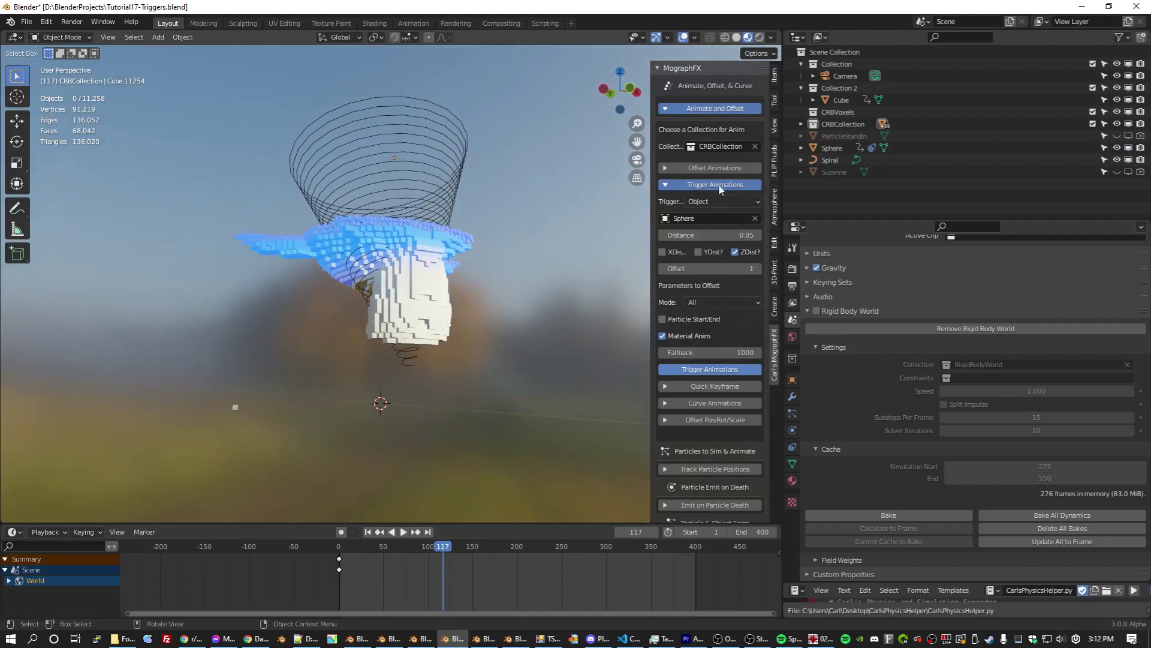
scroll(712, 307, "down", 20)
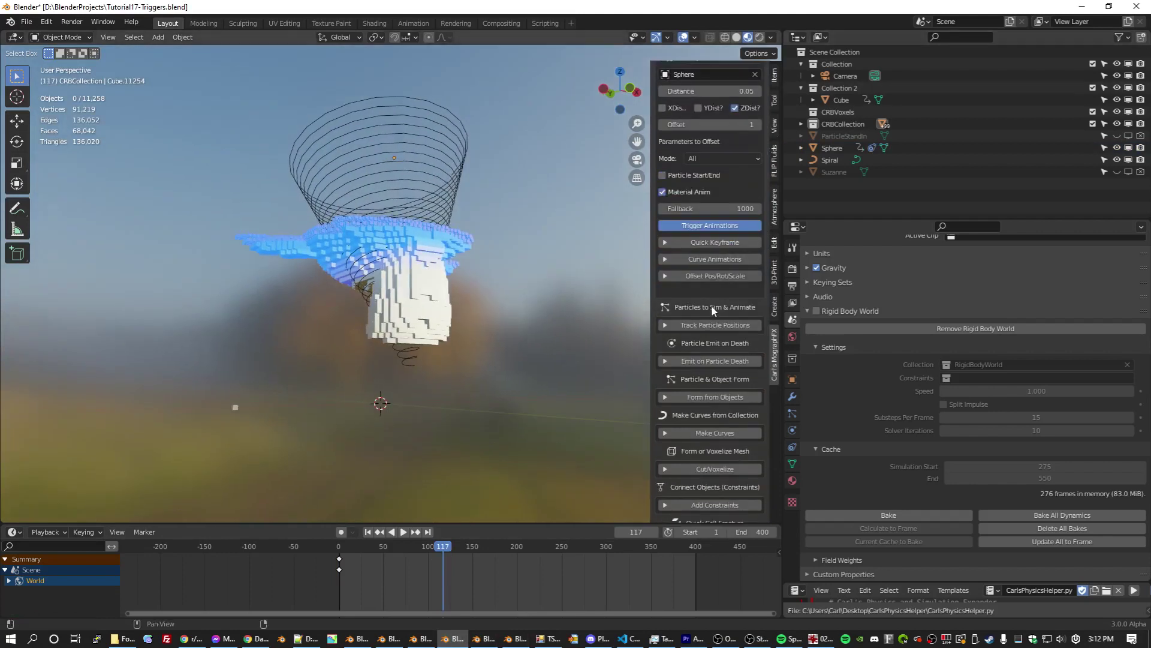
scroll(708, 434, "down", 6)
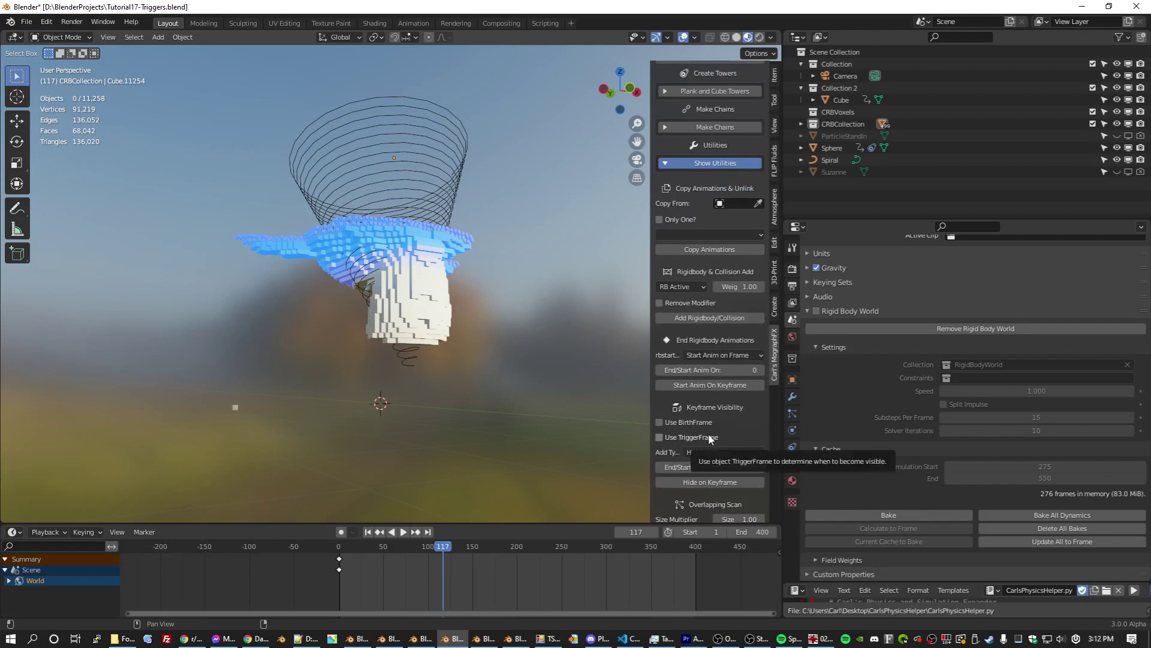
scroll(708, 433, "down", 3)
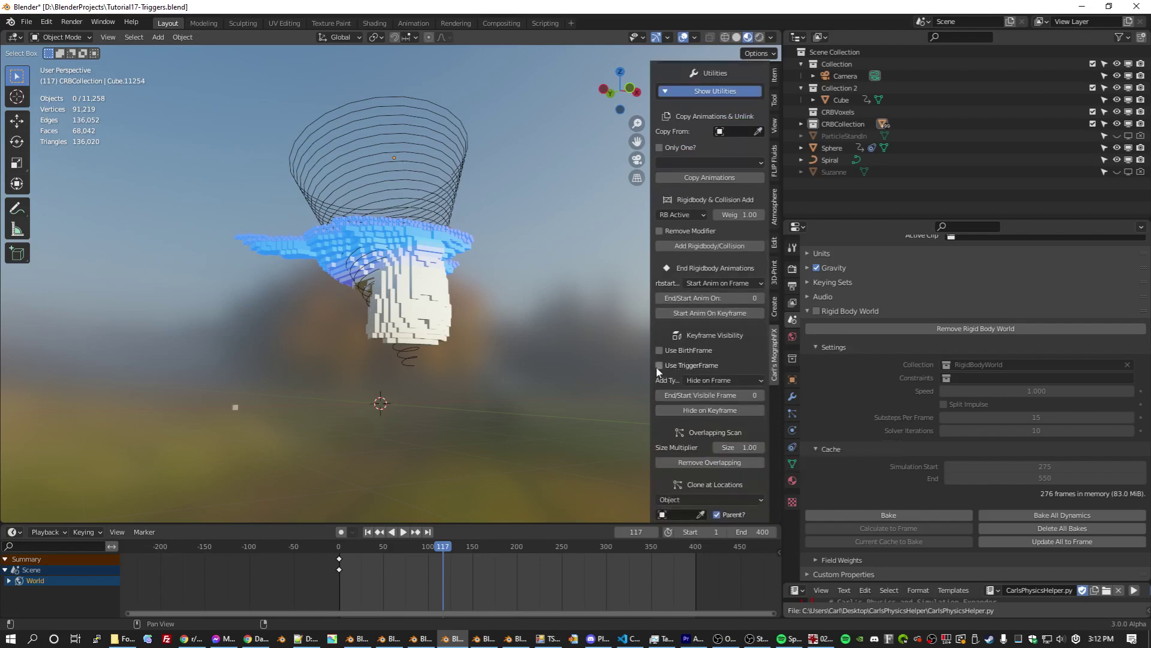
left_click(660, 365)
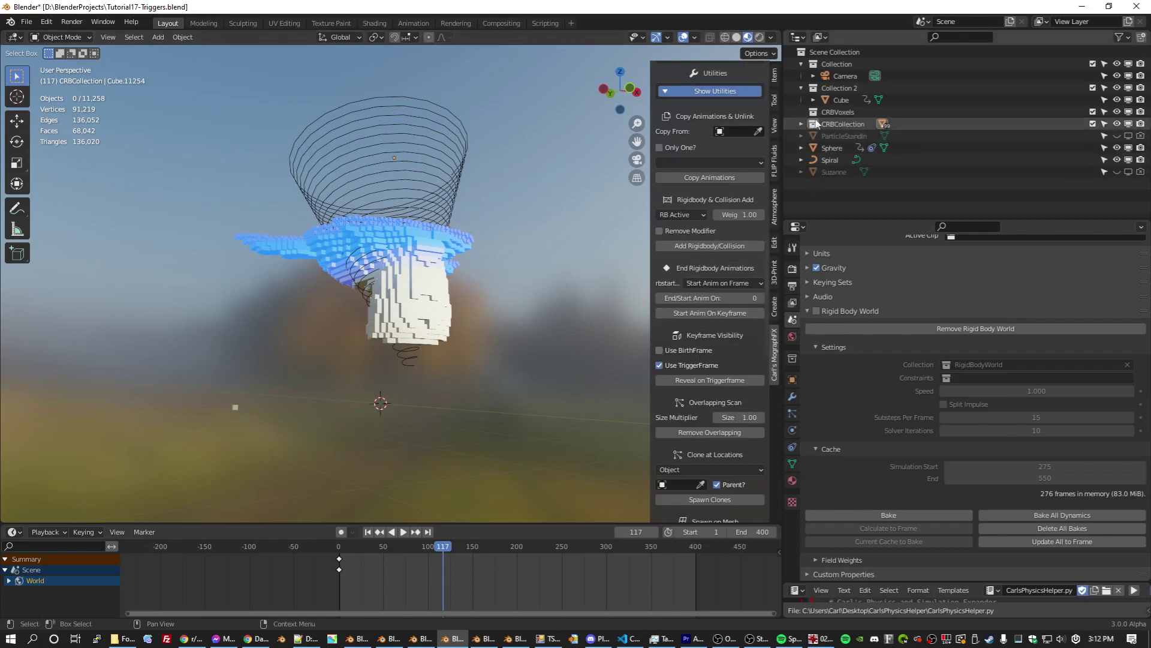
Select all CRBCollection cubes and reveal each one at its trigger frame
left_click(852, 120)
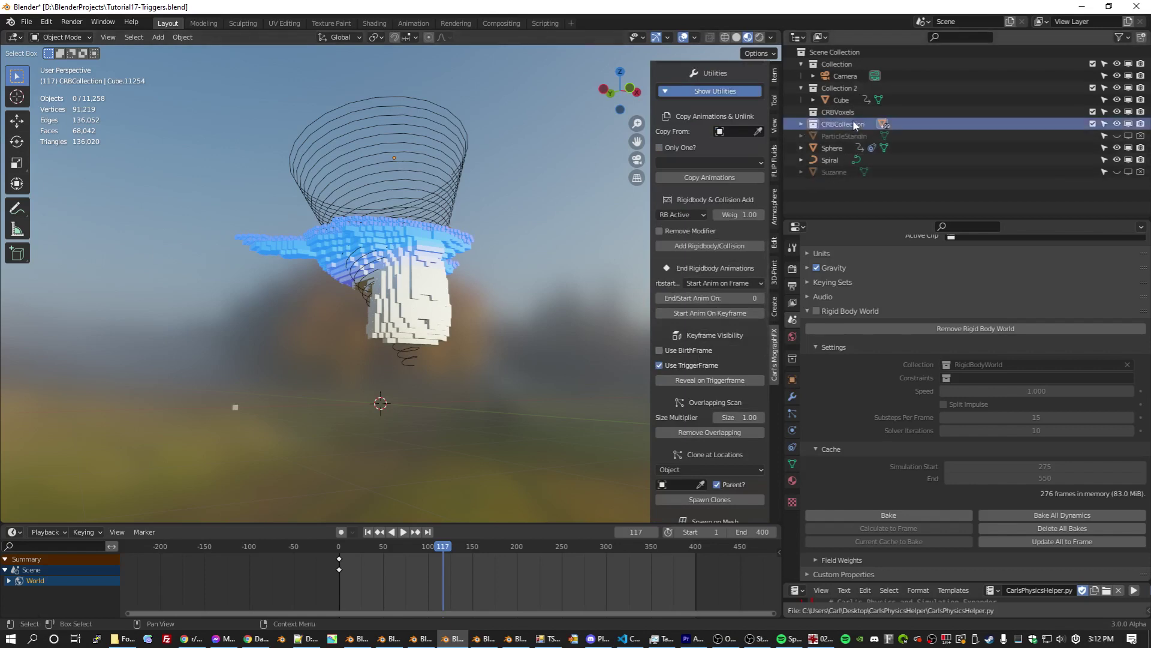
right_click(853, 119)
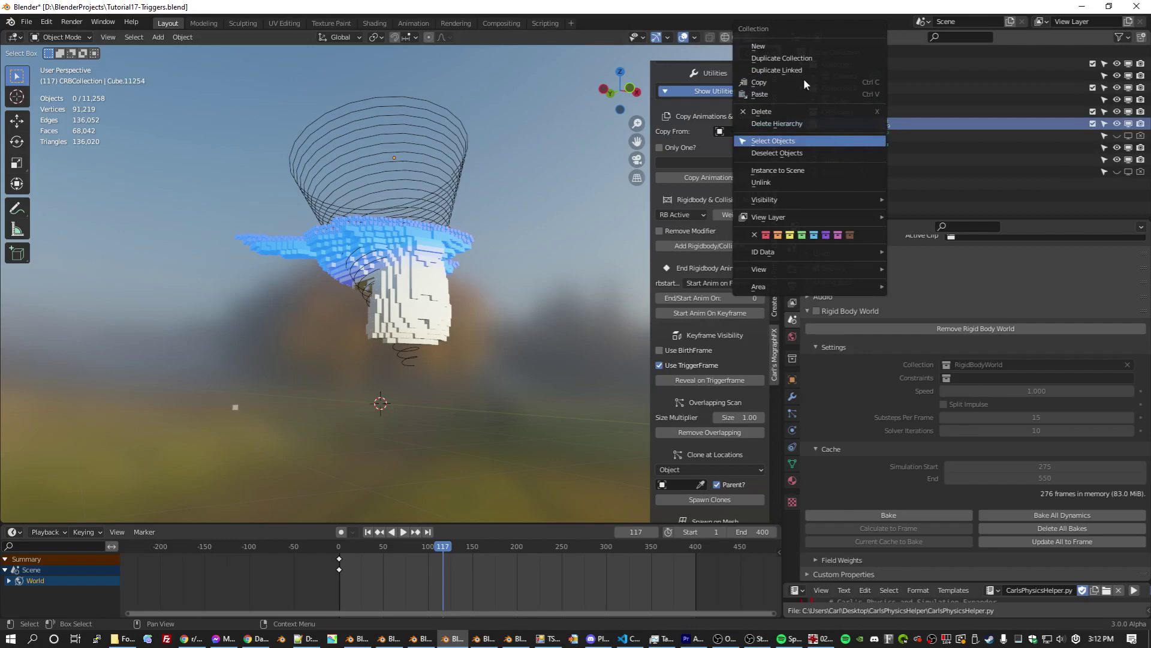
key("Return")
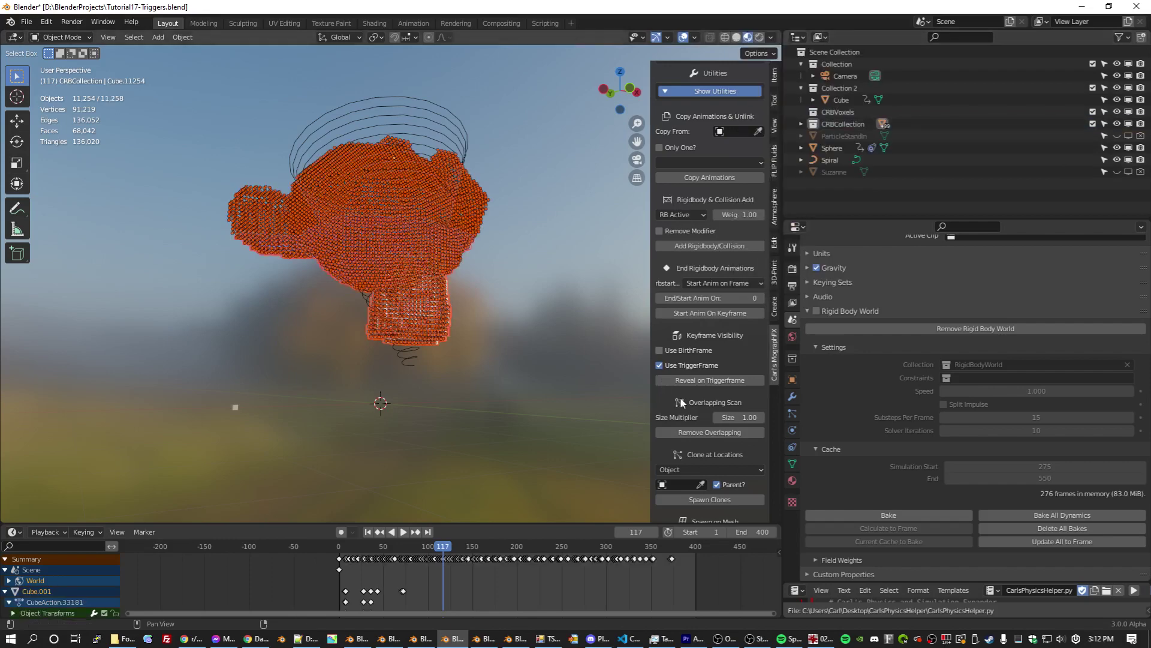
left_click(708, 381)
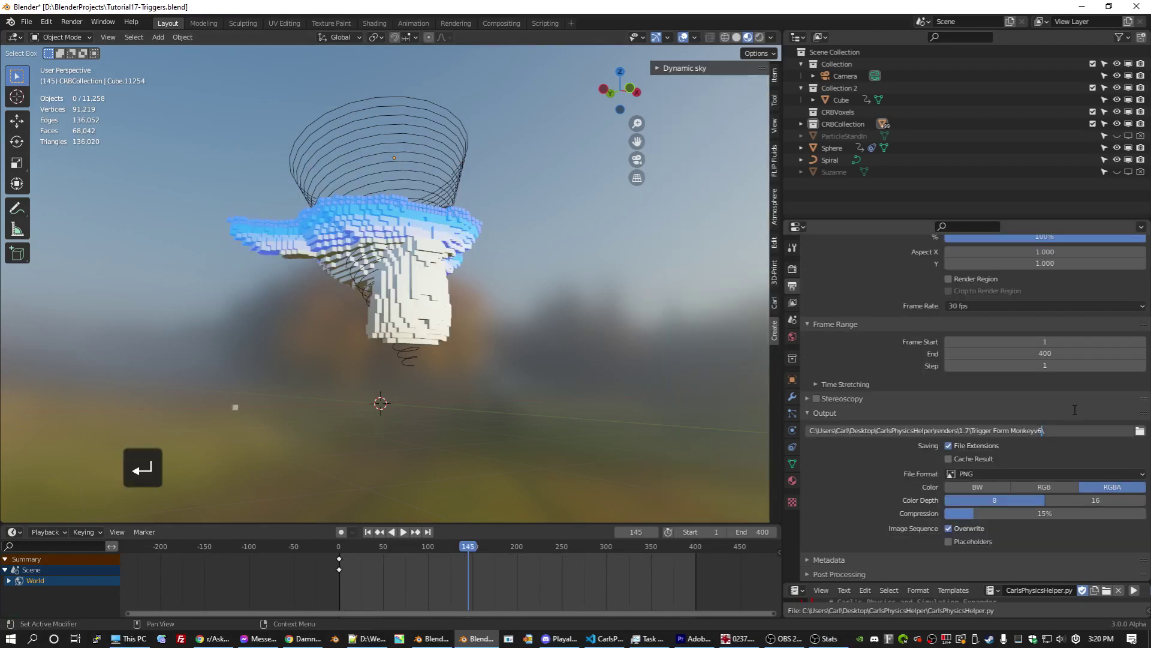
Set the render output folder to Trigger Form Monkeyv6 and PNG compression to 80%
type("6\\")
key("Return")
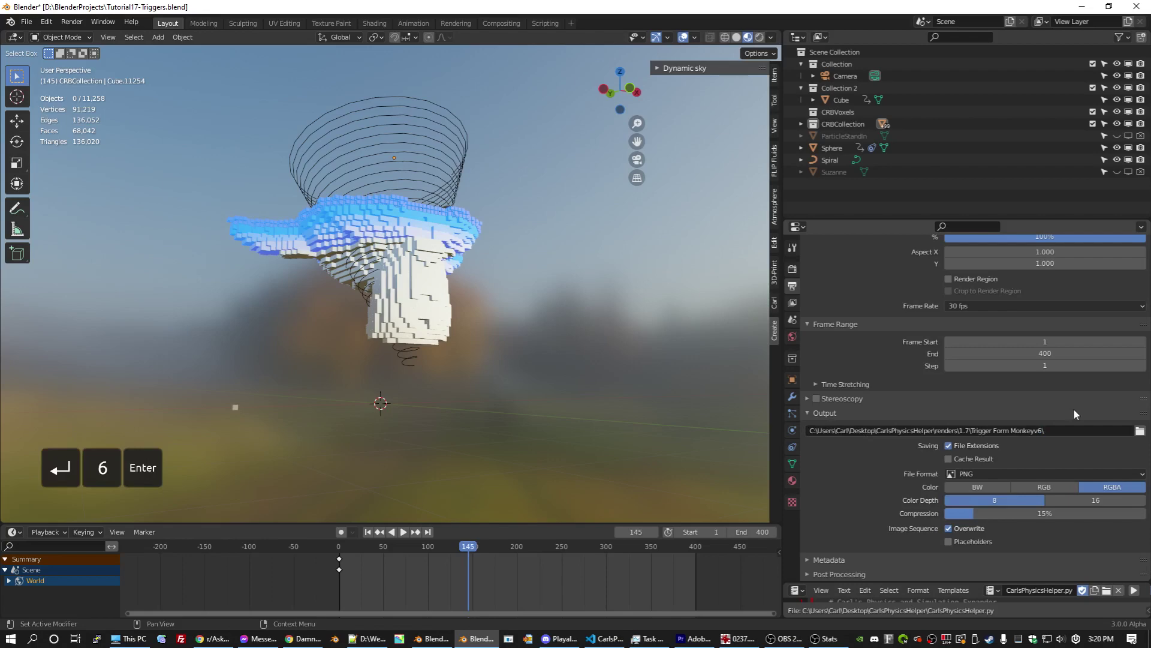
left_click(1044, 512)
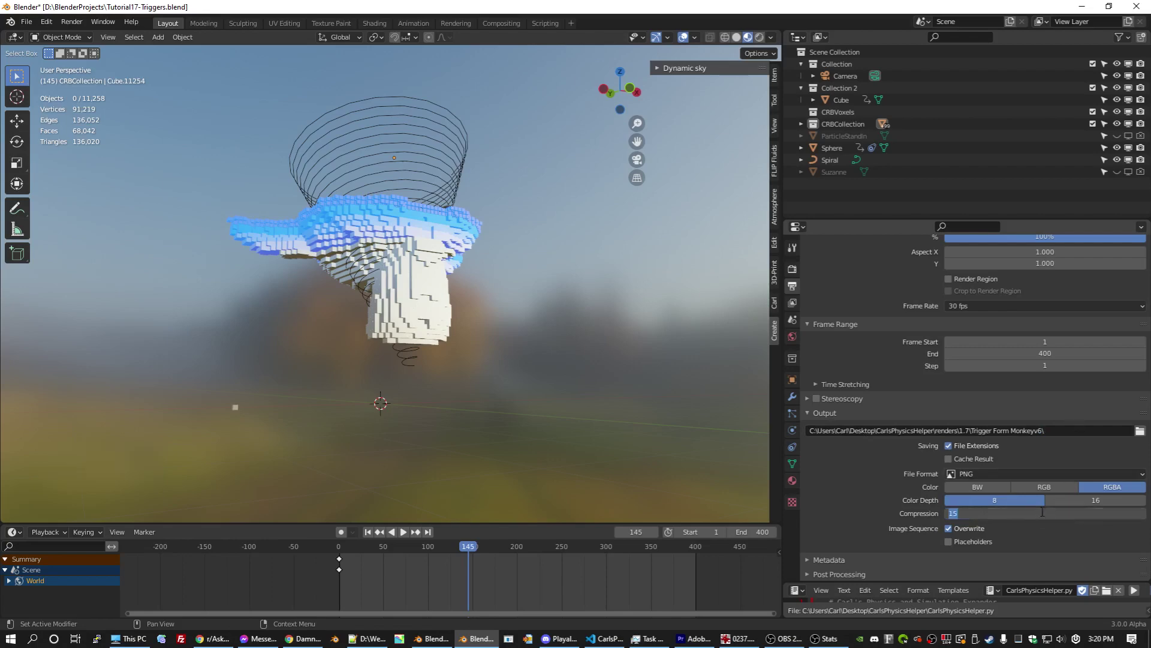